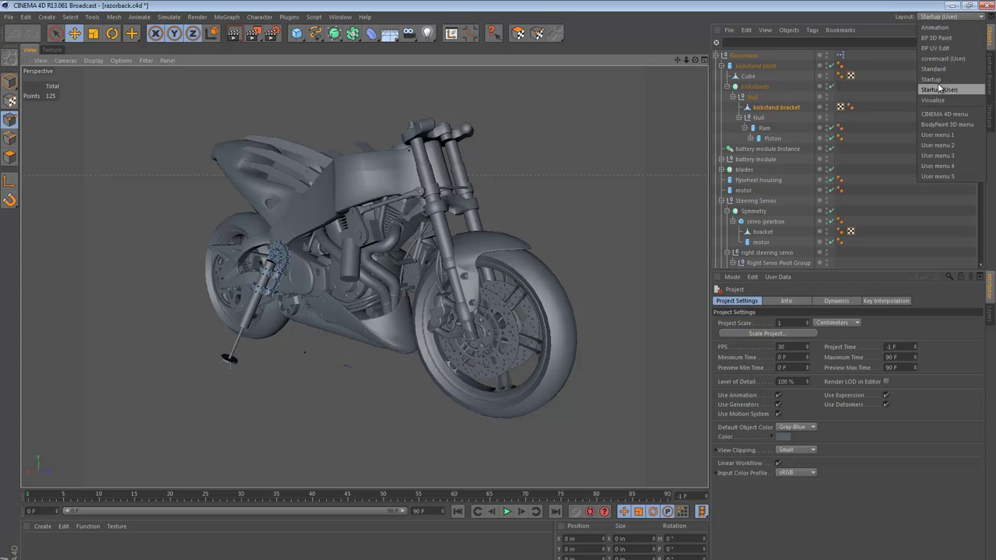
Step: Switch to the screencast (User) layout and display the perspective view in Quick Shading (Lines)
left_click(943, 64)
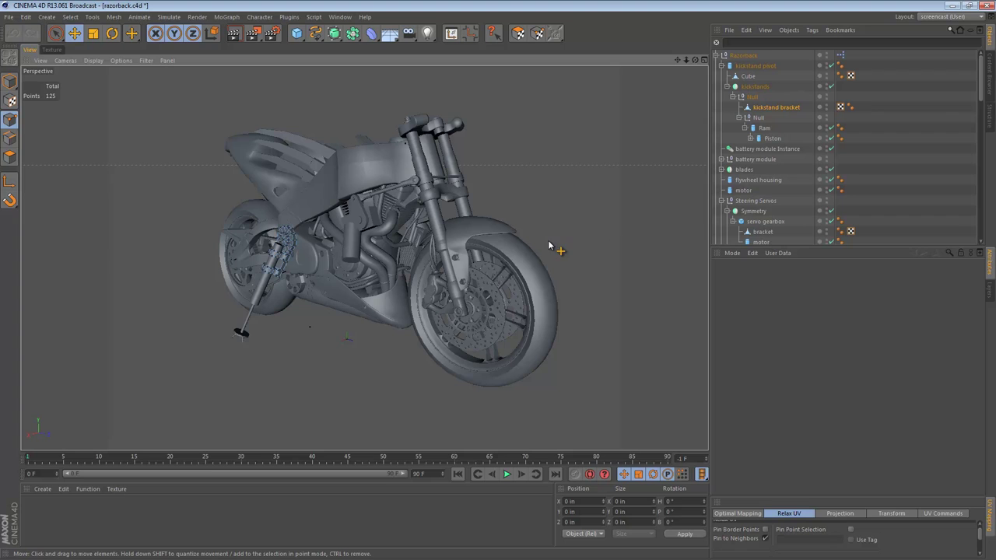
left_click_drag(256, 234, 420, 232, "alt")
right_click_drag(285, 233, 393, 242, "alt")
scroll(393, 243, "down", 2)
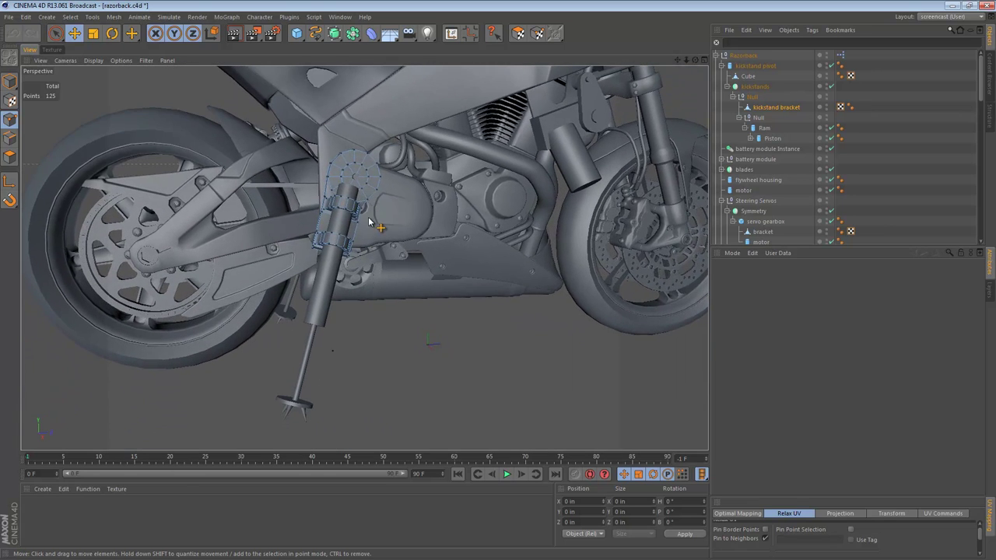
left_click_drag(389, 200, 304, 198, "alt")
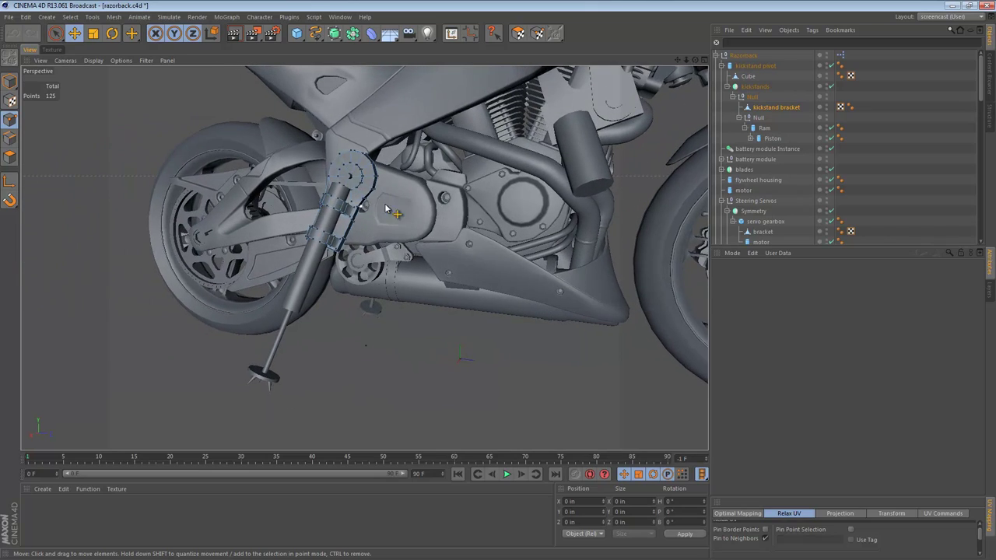
right_click_drag(402, 203, 351, 209, "alt")
middle_click_drag(415, 200, 333, 252, "alt")
left_click_drag(440, 184, 534, 197, "alt")
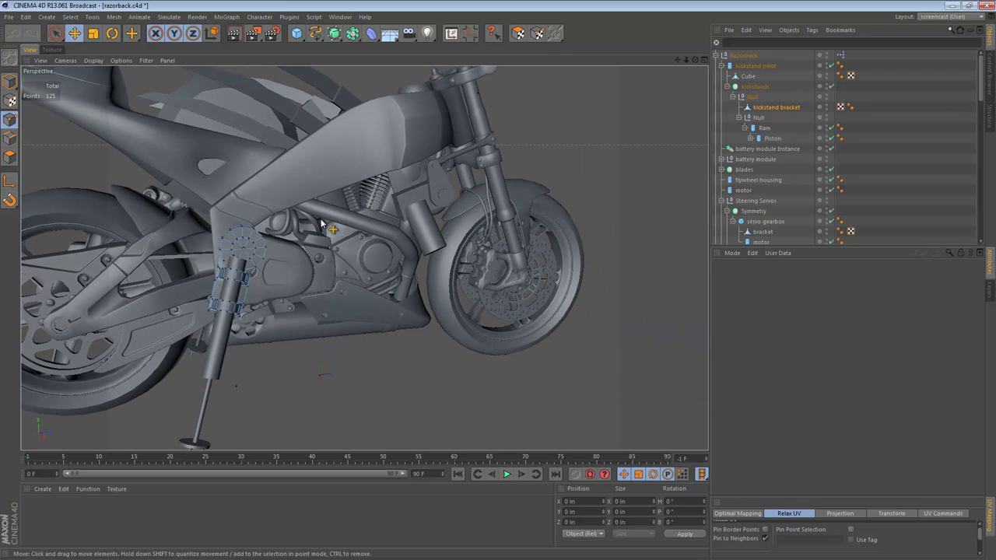
right_click(327, 158)
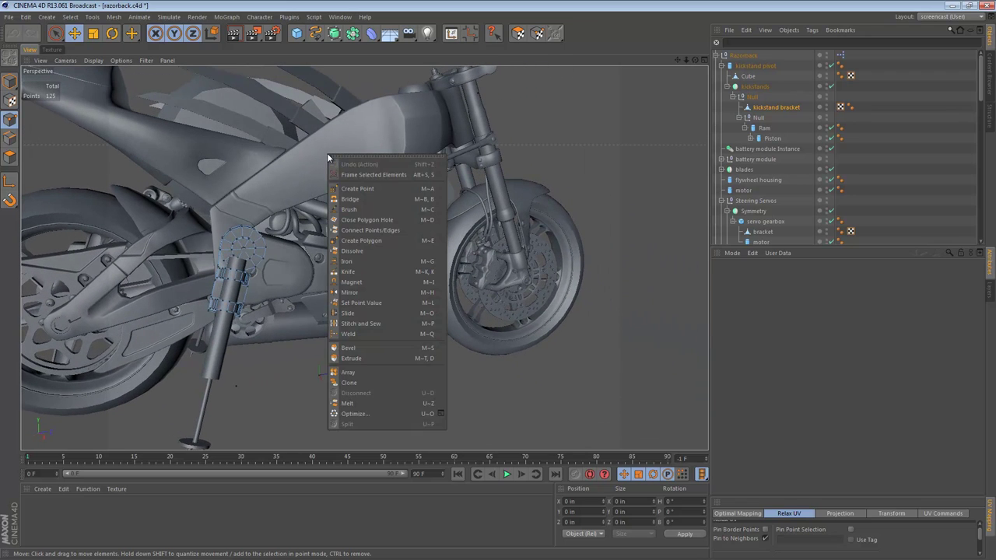
left_click(93, 61)
left_click(94, 62)
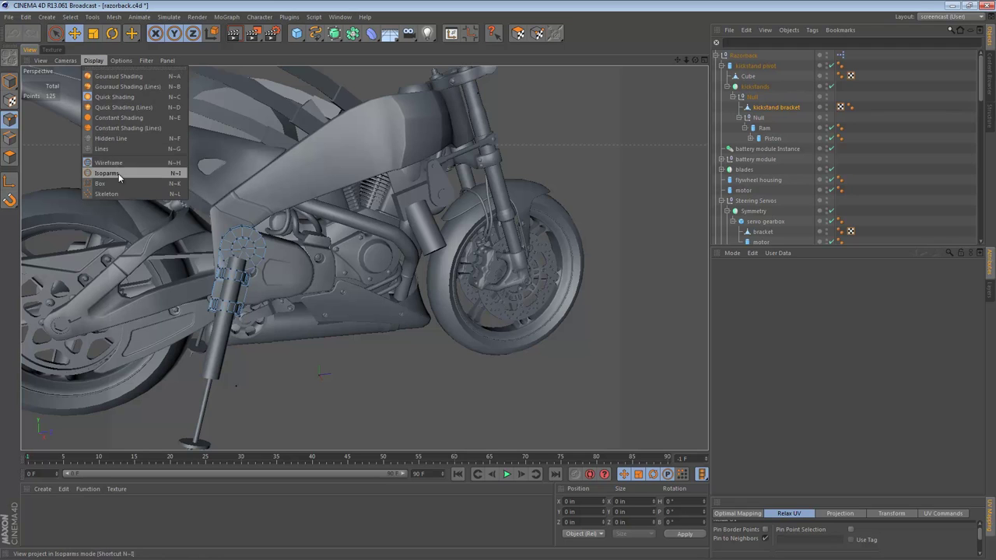
left_click(117, 106)
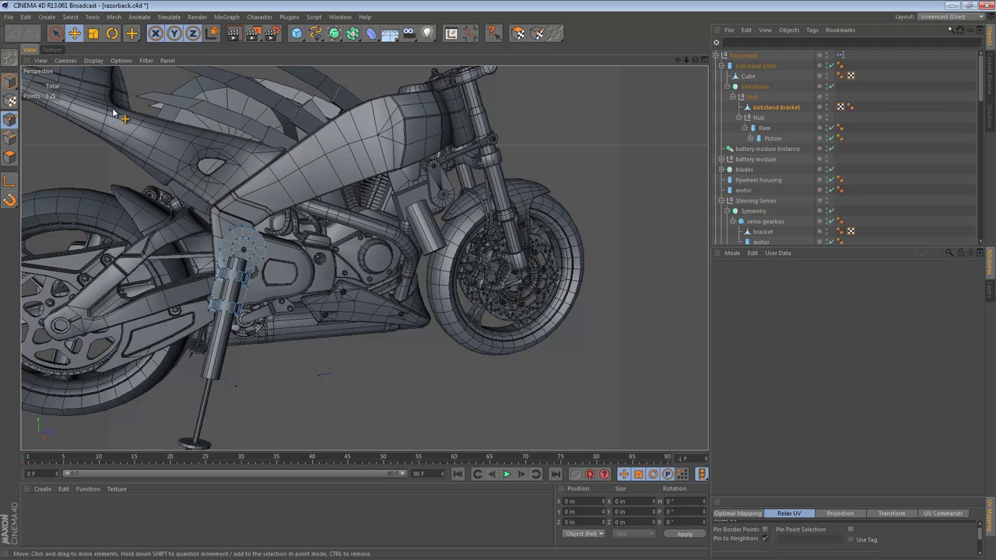
Step: Switch from point editing to Model mode and deselect all objects
left_click_drag(491, 202, 411, 209, "alt")
left_click(9, 81)
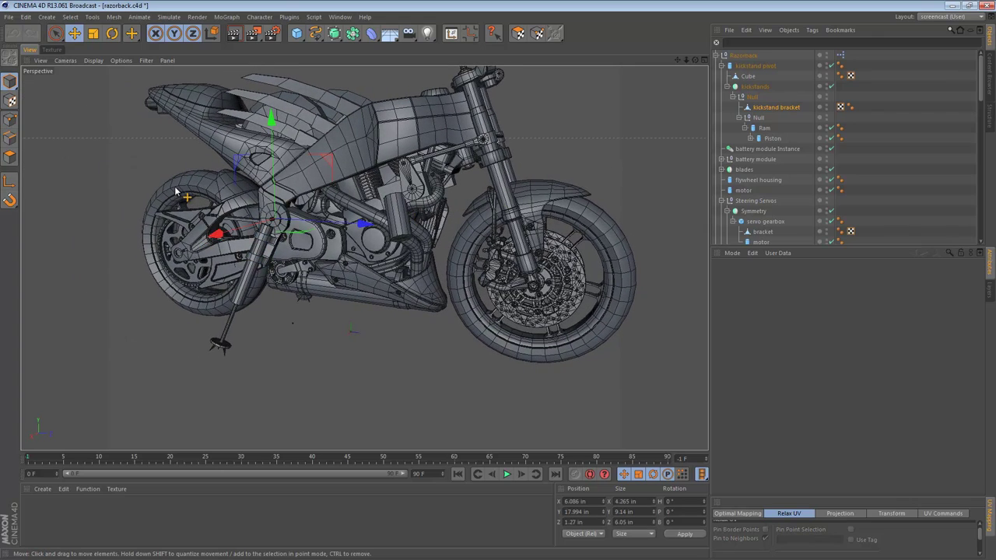
key("ctrl+shift+a")
Step: Activate Doodle Paint and set a rust-brown colour of H 18°, S 74%, V 46% with brush size 5.5
left_click_drag(348, 249, 440, 218, "alt")
left_click_drag(478, 127, 452, 167, "alt")
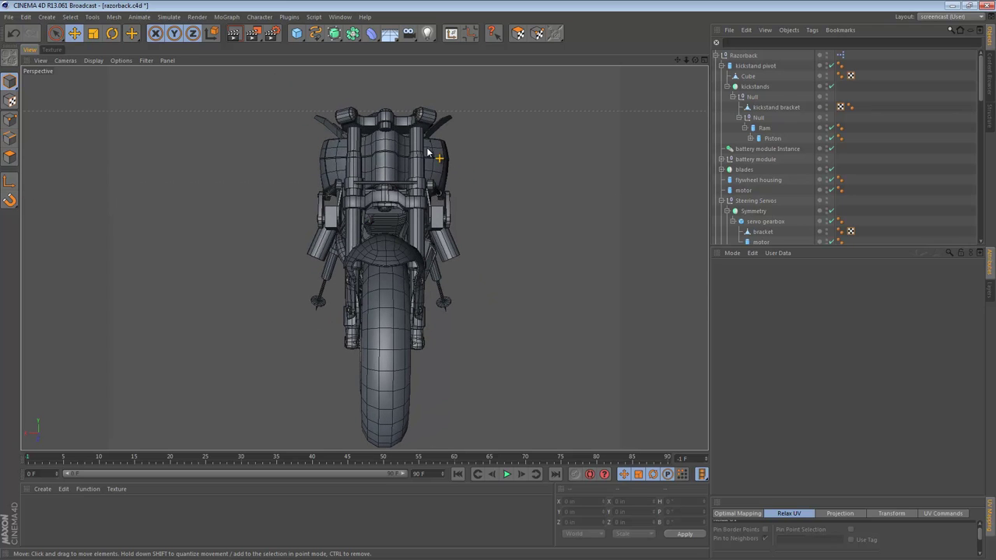
left_click_drag(401, 195, 332, 199, "alt")
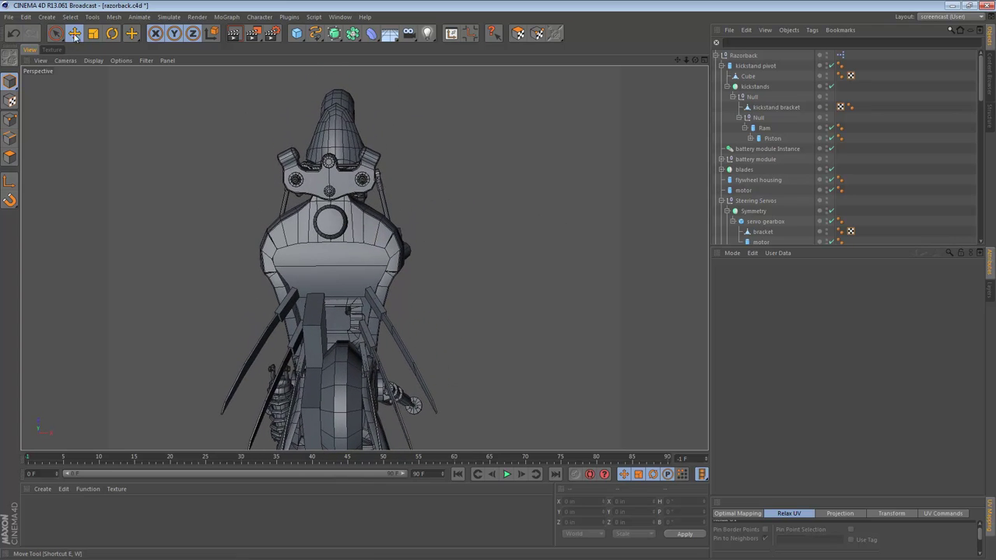
left_click(92, 16)
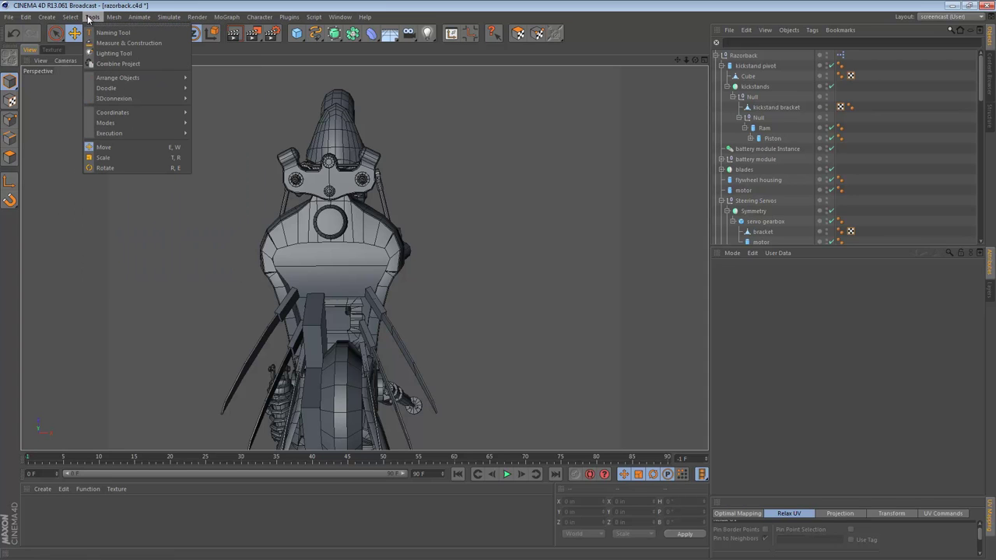
mouse_move(200, 18)
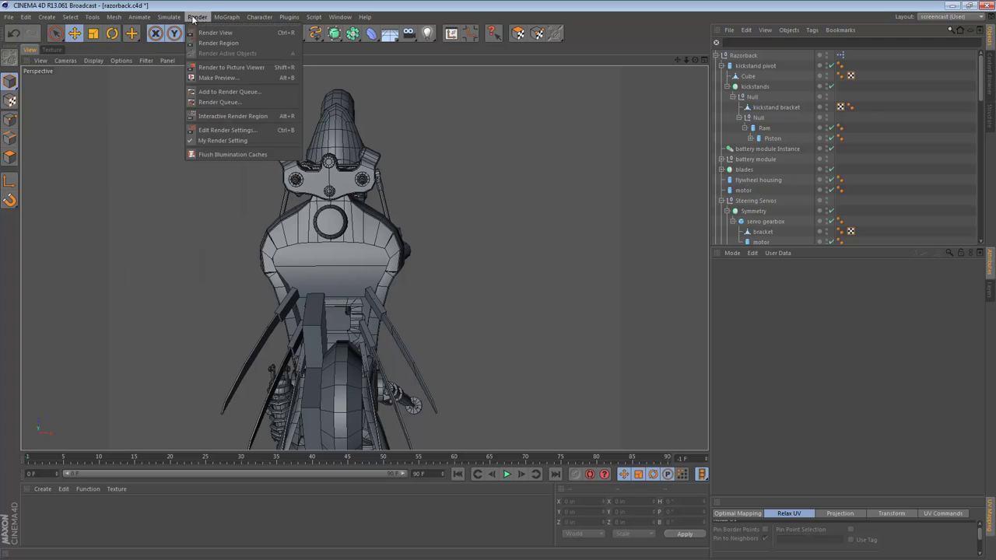
mouse_move(151, 19)
mouse_move(47, 20)
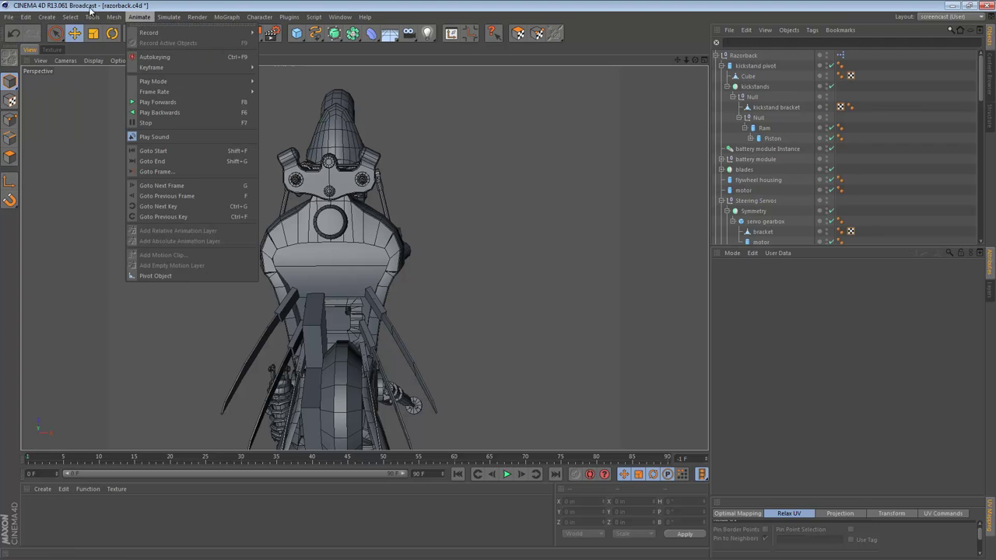
mouse_move(92, 17)
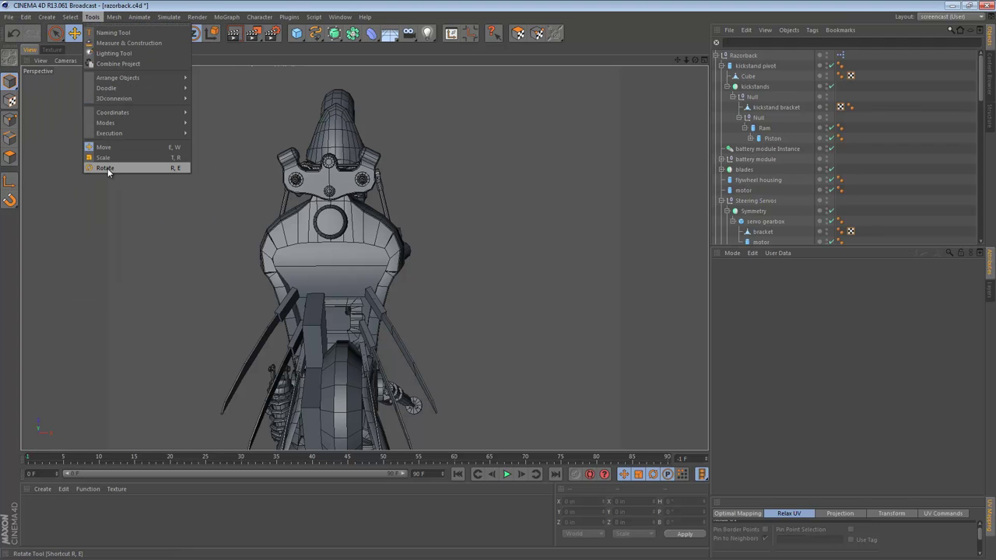
mouse_move(116, 88)
left_click(234, 95)
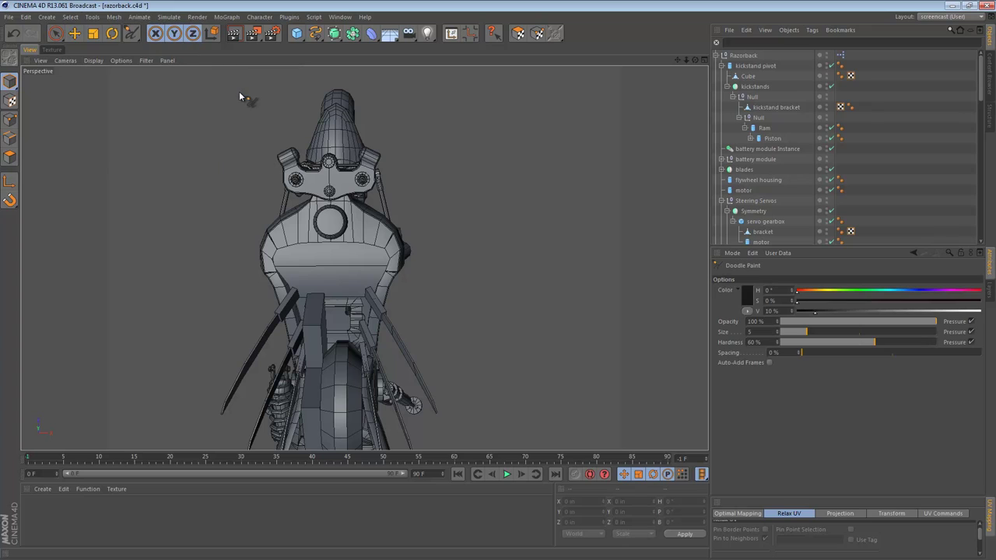
left_click_drag(802, 294, 934, 300)
left_click_drag(863, 319, 883, 315)
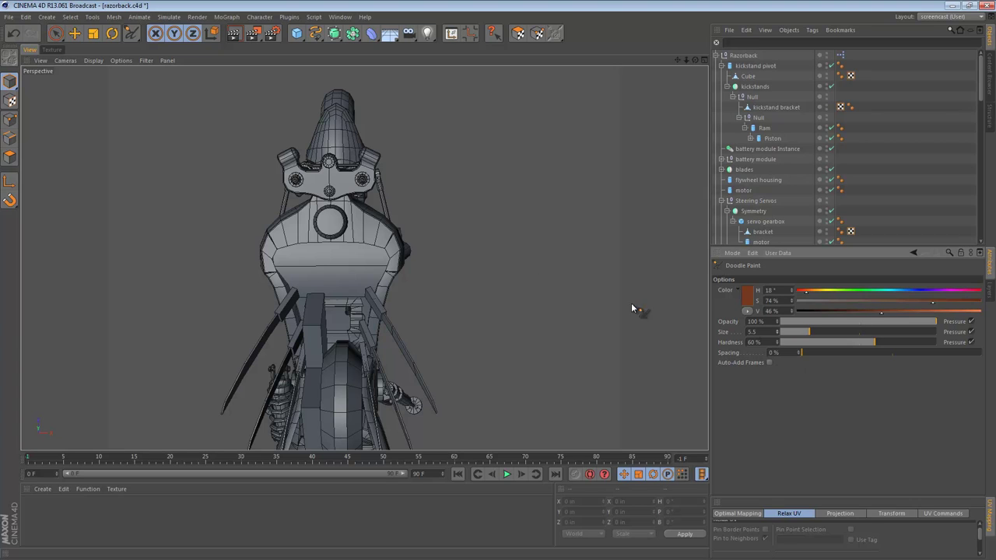
Step: Doodle an arch with radiating strokes around the handlebars and delete the resulting Doodle object
mouse_move(257, 187)
left_mouse_down()
mouse_move(265, 165)
mouse_move(339, 134)
mouse_move(392, 155)
left_mouse_up()
left_click_drag(410, 201, 322, 136)
left_click_drag(235, 196, 252, 172)
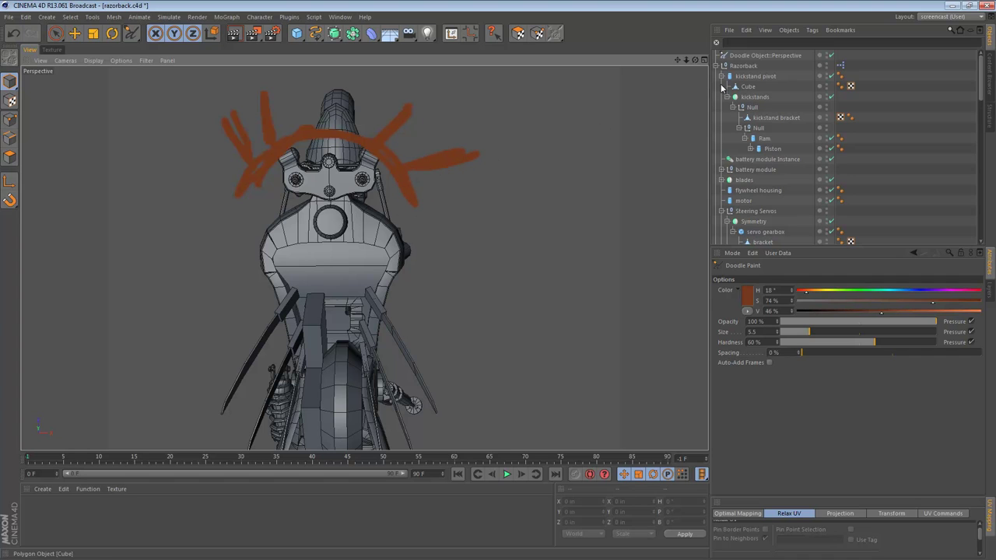
left_click(765, 56)
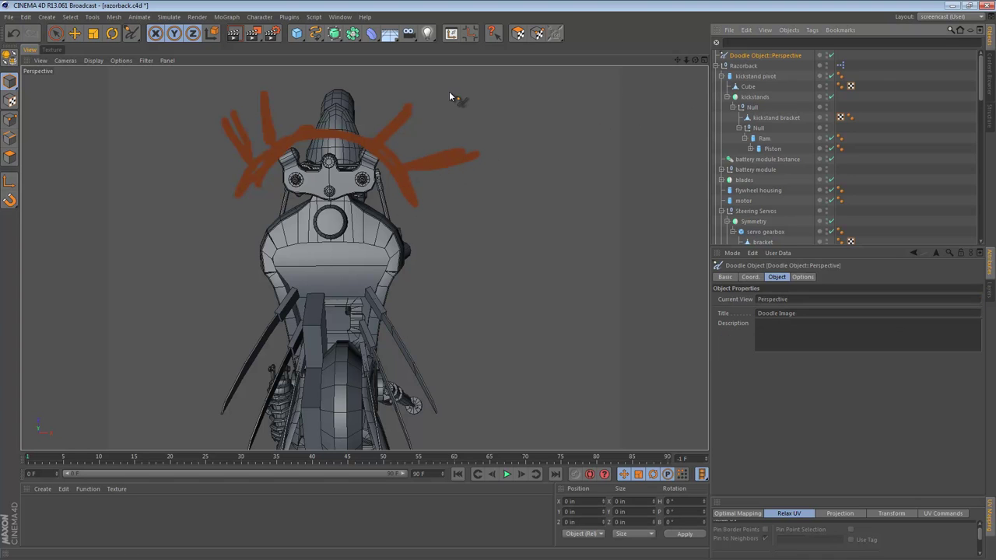
key("Delete")
Step: From the side, doodle a bracket, rounded shape and box outline around the bike's head tube and delete the Doodle object
mouse_move(442, 282)
left_mouse_down("alt")
mouse_move(262, 159)
mouse_move(215, 91)
mouse_move(370, 274)
mouse_move(397, 224)
left_mouse_up("alt")
left_click_drag(379, 187, 405, 187)
left_click_drag(384, 220, 413, 221)
left_click_drag(399, 187, 419, 229)
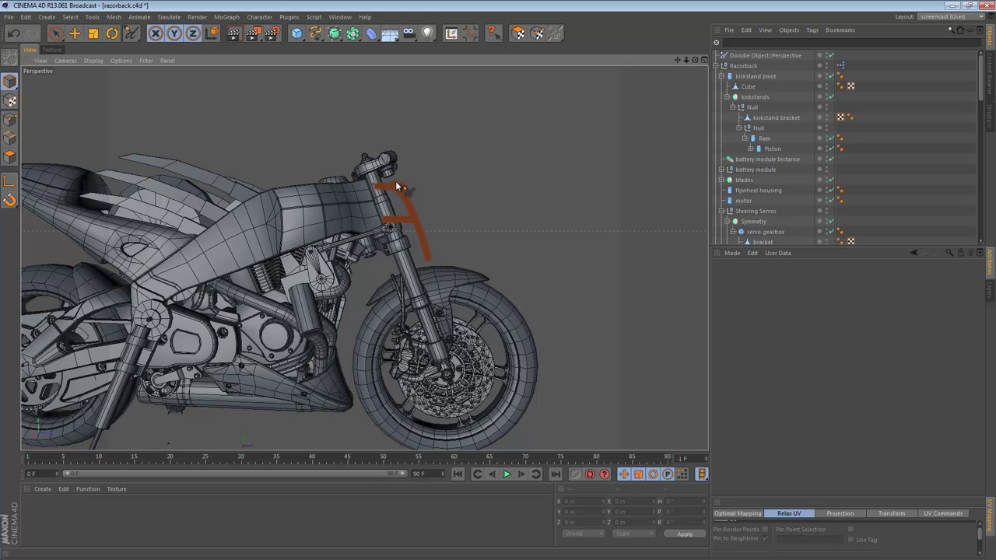
left_click_drag(395, 184, 415, 238)
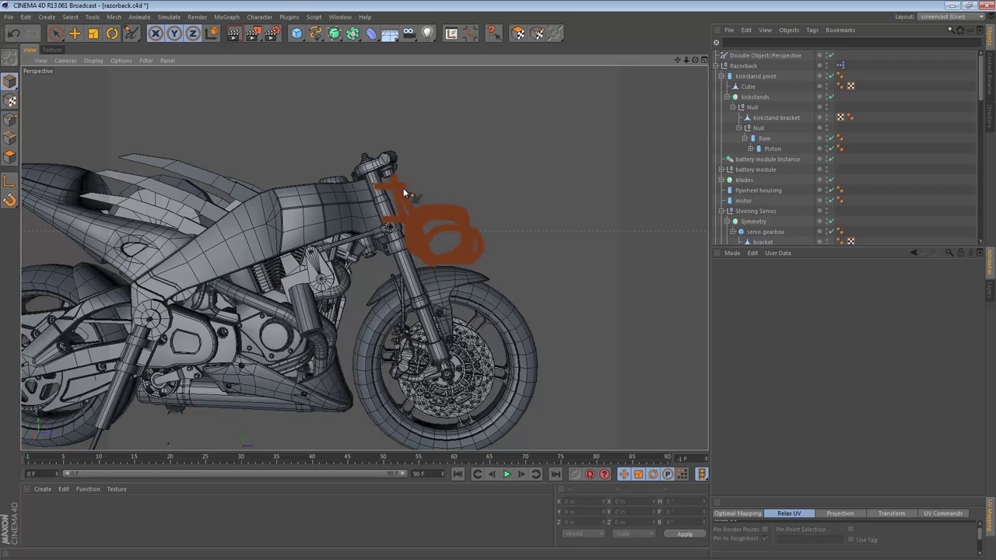
left_click_drag(397, 183, 417, 174)
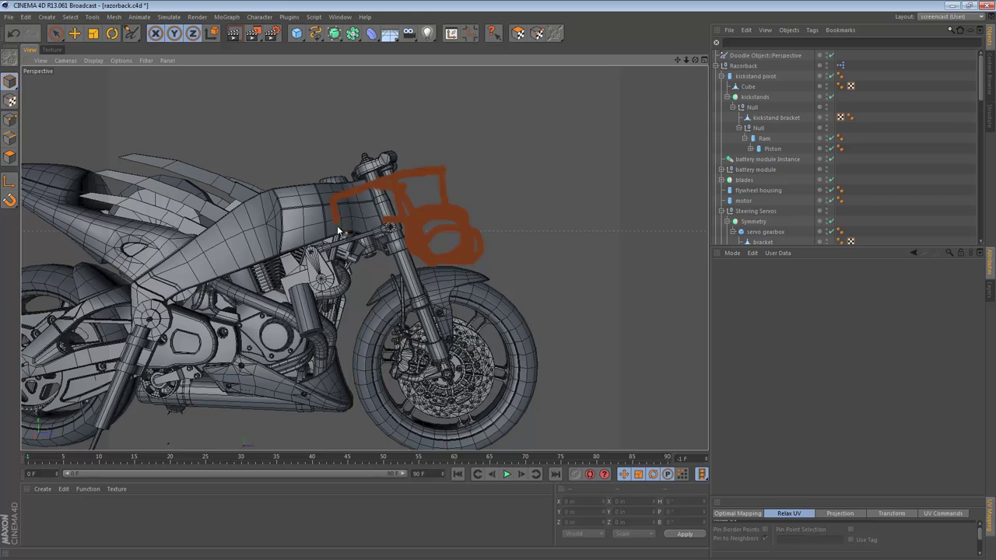
left_click_drag(338, 232, 392, 225)
left_click(766, 55)
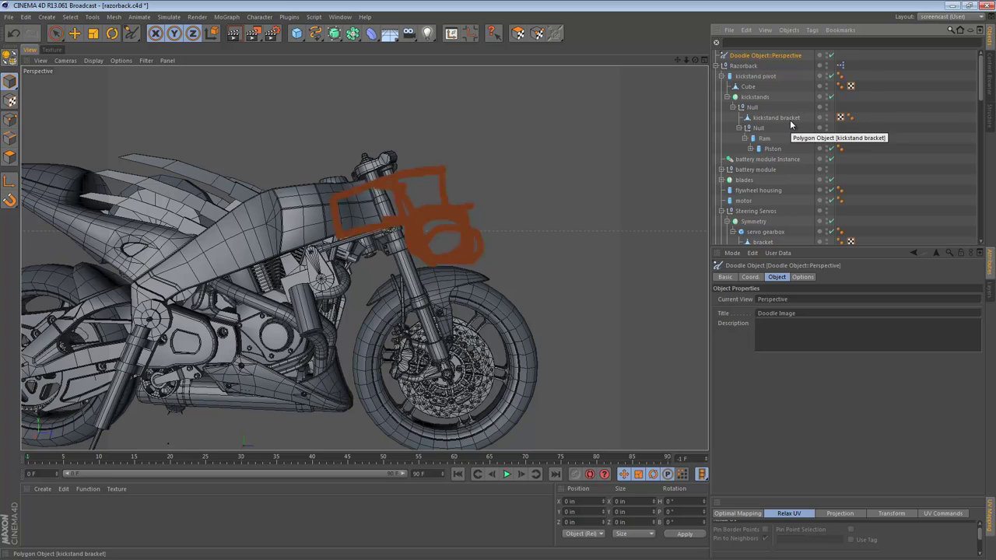
key("Delete")
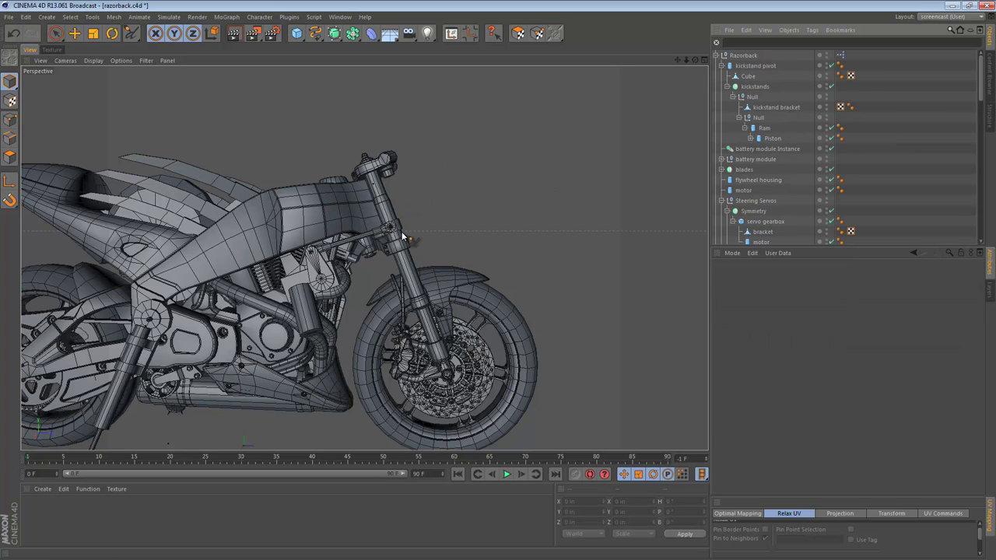
Step: Add a cube and, in the Right view, move it to the bike's head tube at about Y 32.3 in, Z 18.6 in
left_click_drag(397, 210, 352, 233, "alt")
left_click(295, 34)
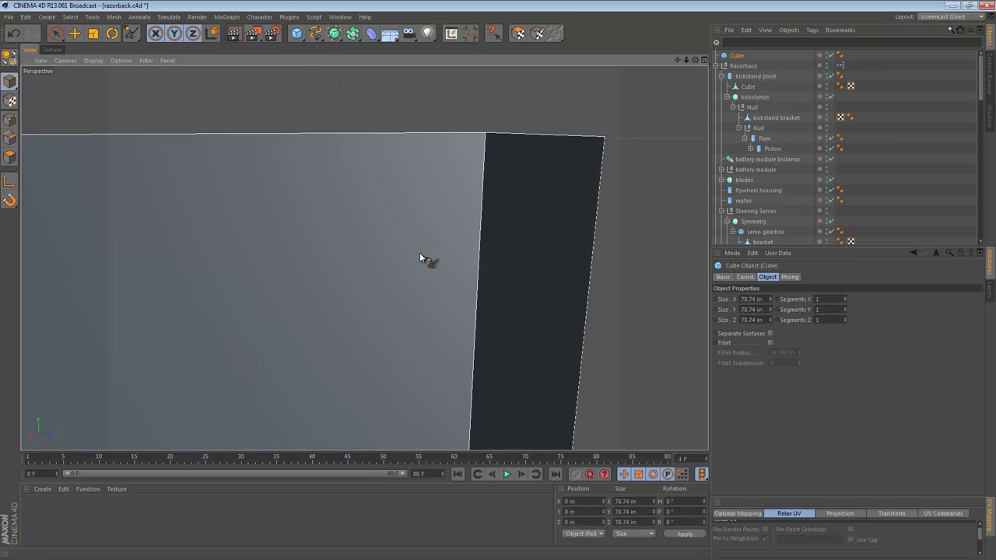
middle_click(421, 258)
middle_click(264, 348)
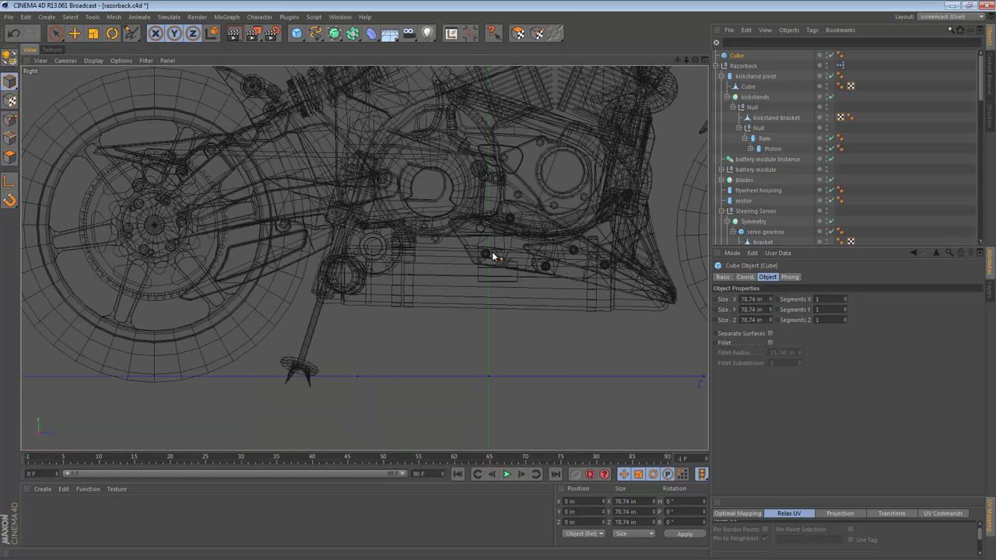
right_click_drag(513, 243, 373, 259, "alt")
middle_click_drag(377, 260, 269, 291, "alt")
right_click_drag(293, 291, 356, 285, "alt")
key("e")
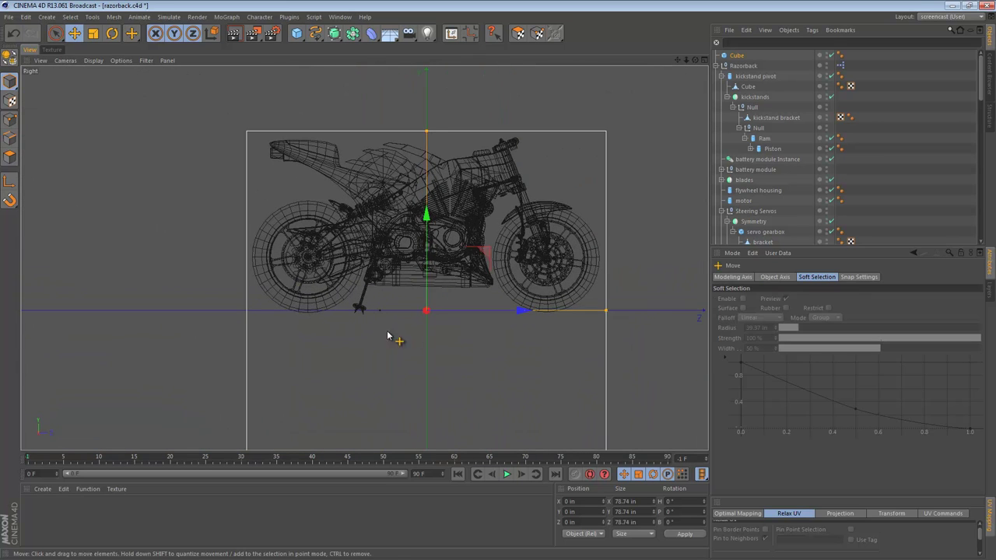
left_click_drag(405, 335, 478, 190)
Step: Scale the cube uniformly to about 4.25 in and move it just ahead of the fork, to about Y 31.96 in, Z 21.04 in
key("t")
left_click_drag(537, 165, 240, 293)
scroll(645, 155, "up", 5)
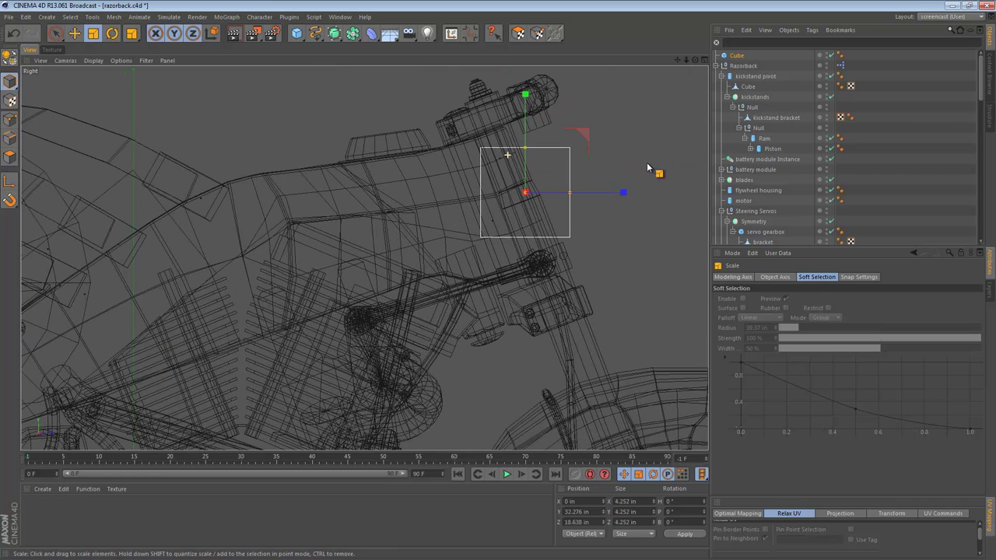
middle_click_drag(642, 178, 527, 191, "alt")
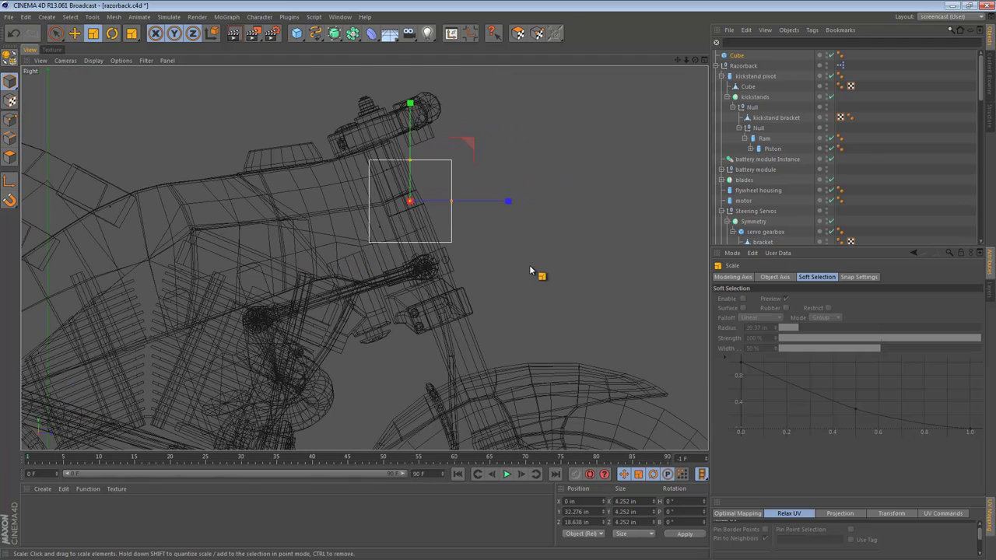
key("e")
left_click_drag(527, 272, 565, 281)
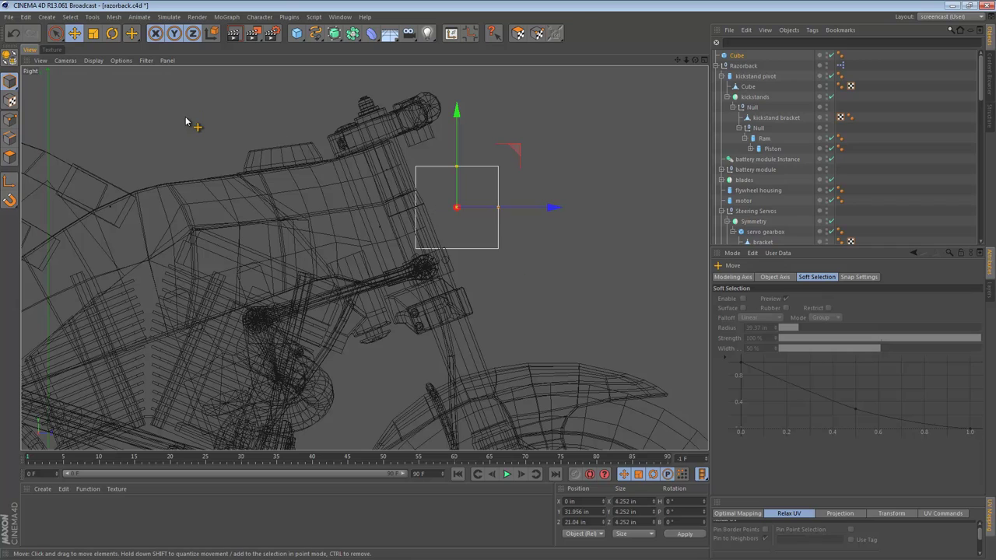
Step: Make the cube editable and scale it along Z to a depth of about 2.1 in
left_click(10, 56)
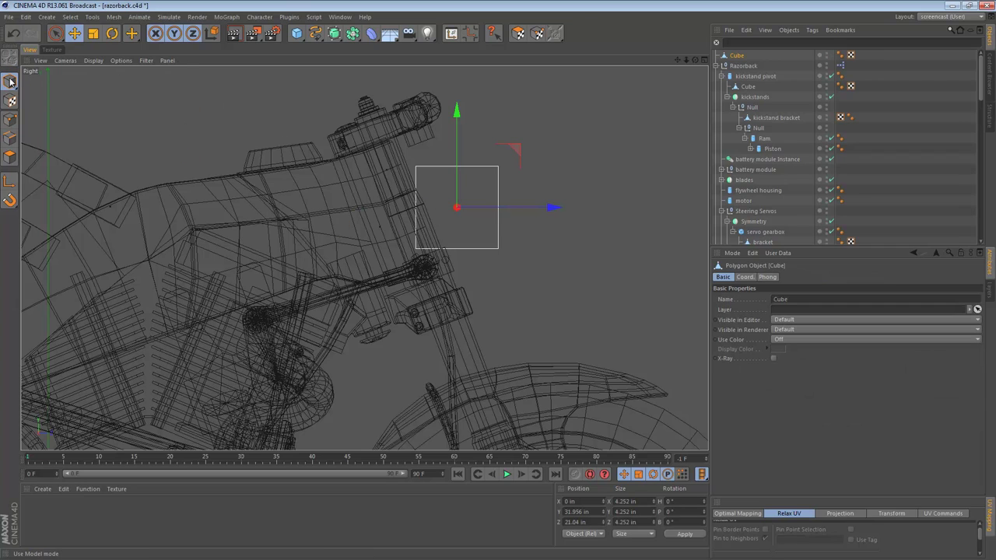
key("t")
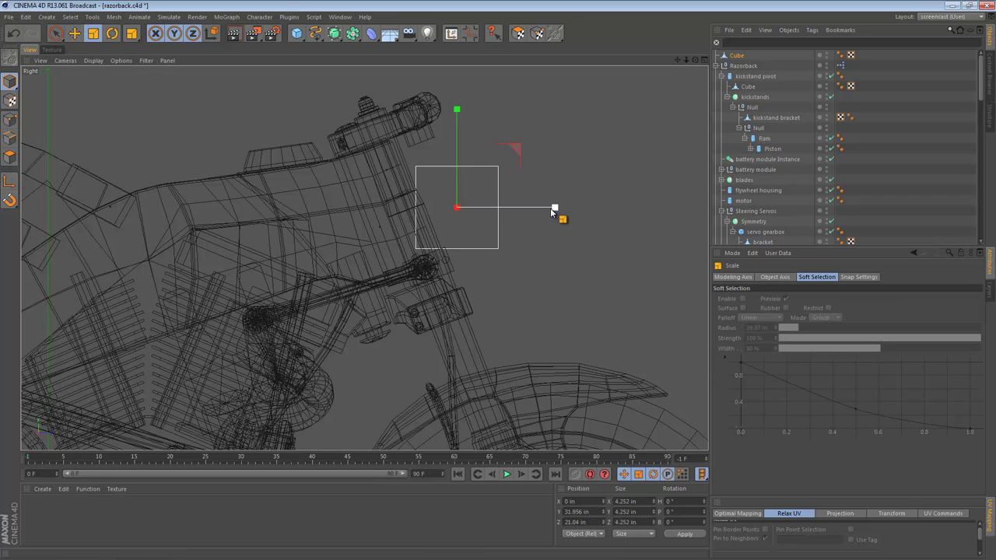
left_click_drag(555, 207, 506, 211)
key("e")
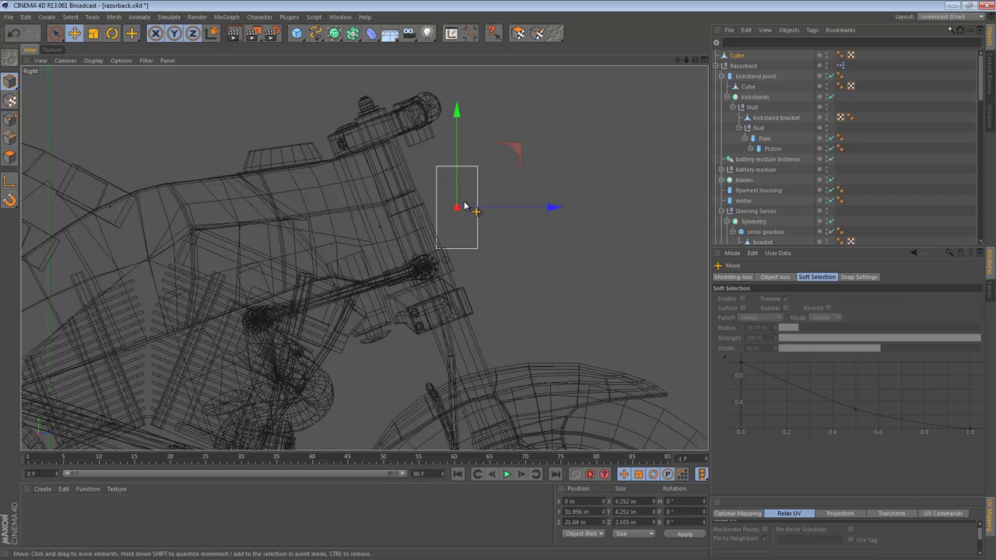
Step: In point mode, move the cube's upper rear points back to about Z -3.77 in and the lower rear points to about Z -2.28 in
left_click(10, 119)
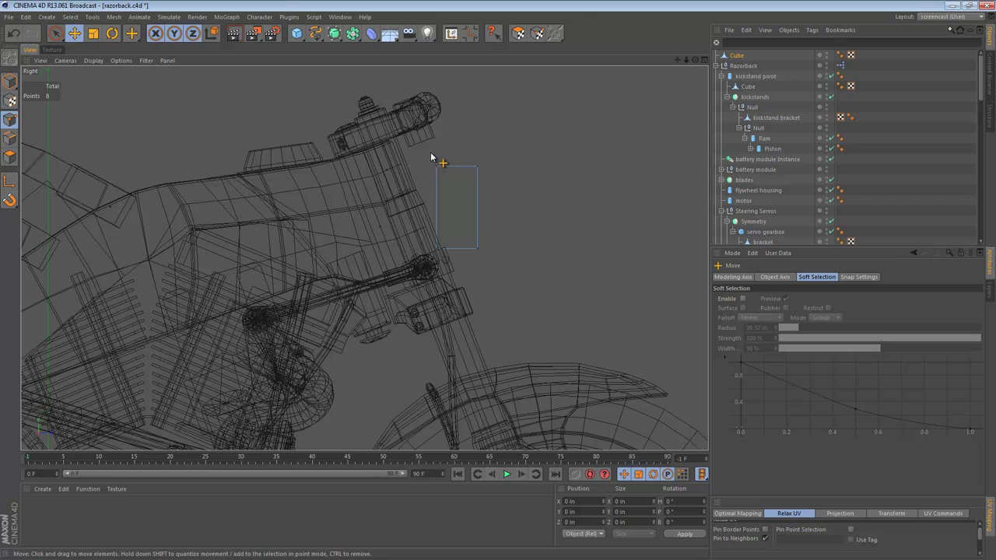
left_click_drag(415, 146, 453, 200)
left_click_drag(534, 164, 476, 170)
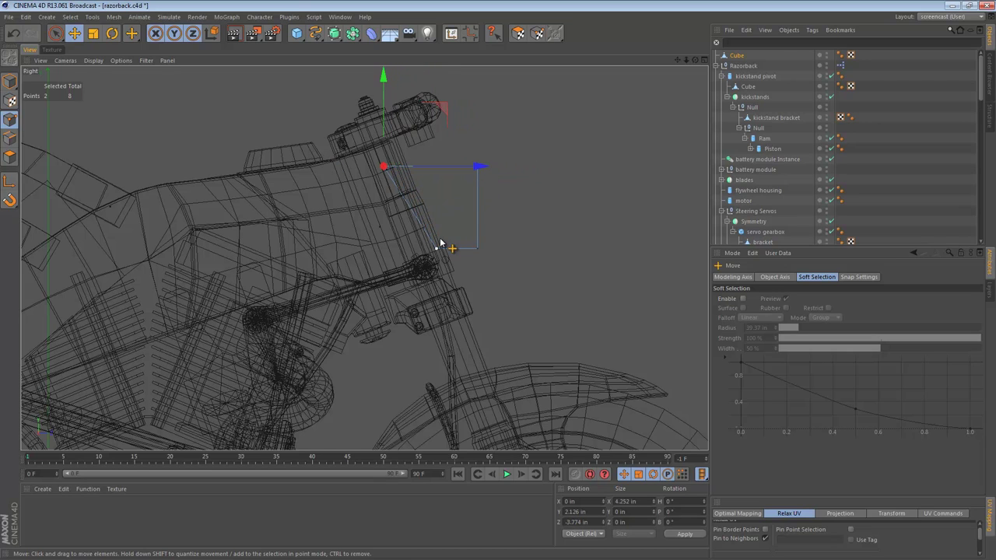
left_click_drag(421, 243, 502, 260)
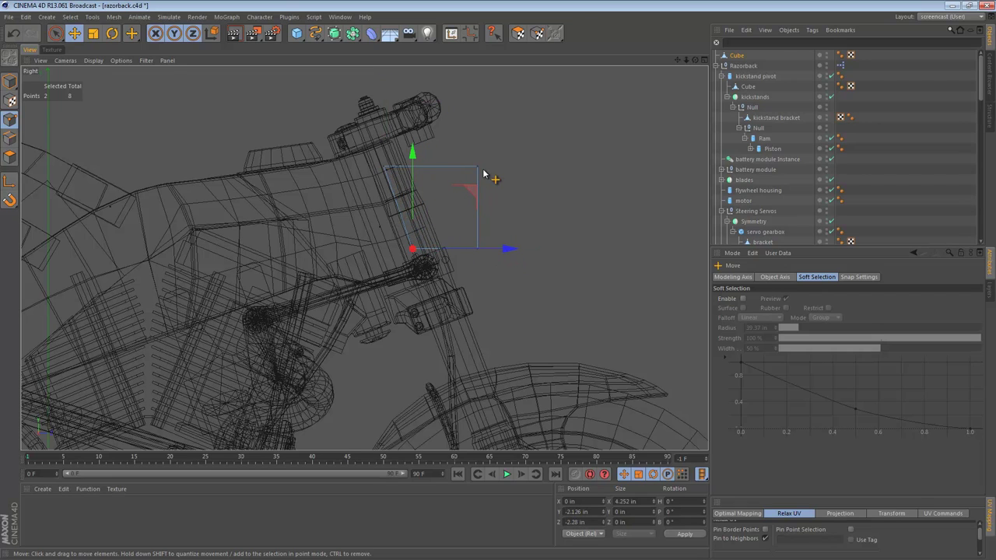
Step: Move the cube's upper front points back to about Z -1.27 in and its lower front points back to about Z 0.49 in
right_click_drag(491, 148, 499, 211)
left_click_drag(567, 169, 524, 168)
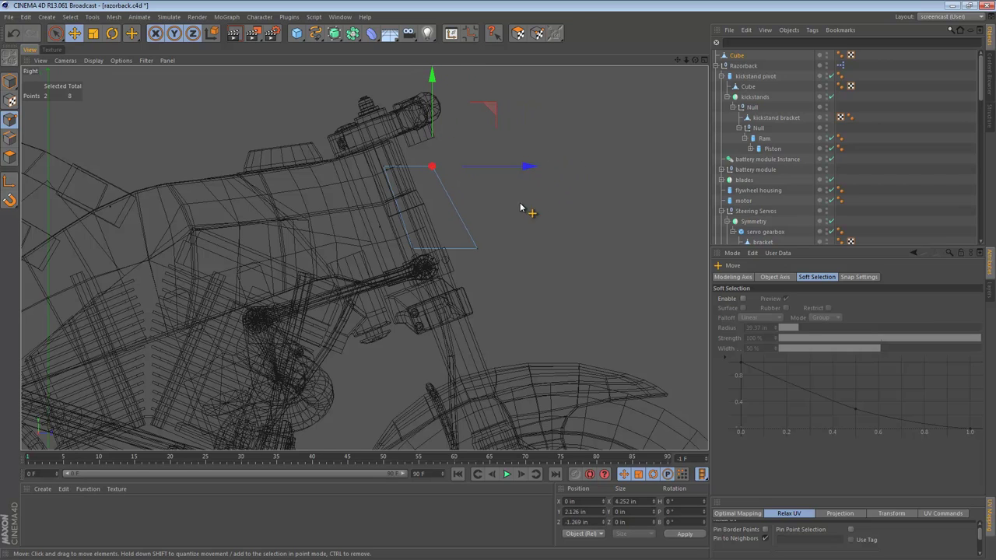
left_click(475, 248)
left_click_drag(572, 252, 553, 252)
key("F1")
left_click_drag(400, 193, 314, 199, "alt")
right_click_drag(411, 198, 509, 199, "alt")
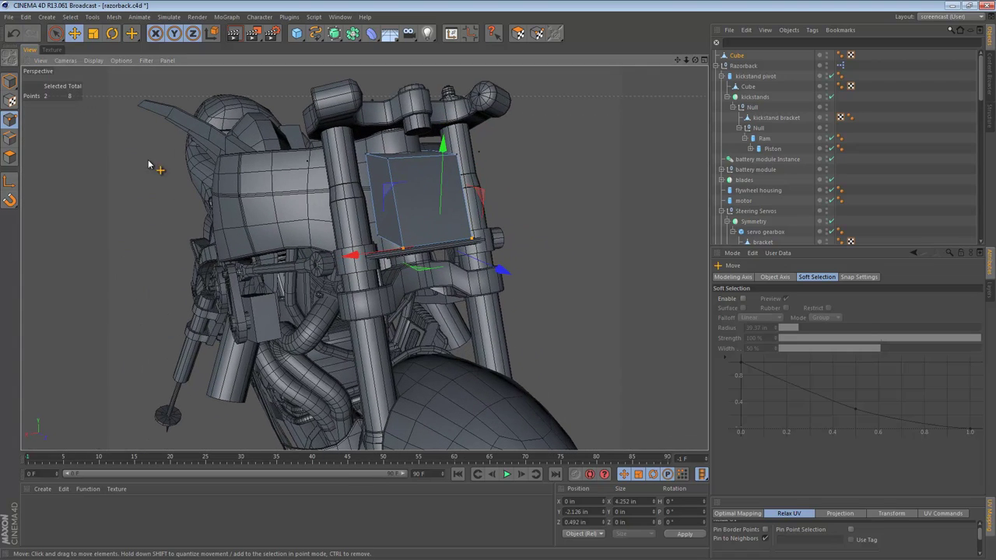
Step: In model mode, scale the cube along X to a width of about 1.46 in
left_click(10, 82)
key("t")
mouse_move(348, 209)
left_mouse_down()
mouse_move(419, 215)
mouse_move(421, 236)
mouse_move(379, 175)
mouse_move(348, 211)
left_mouse_up()
left_click_drag(433, 229, 601, 183, "alt")
Step: In the Right view, extrude the cube's front polygon straight forward along world Z by roughly half the block's depth
middle_click(476, 264)
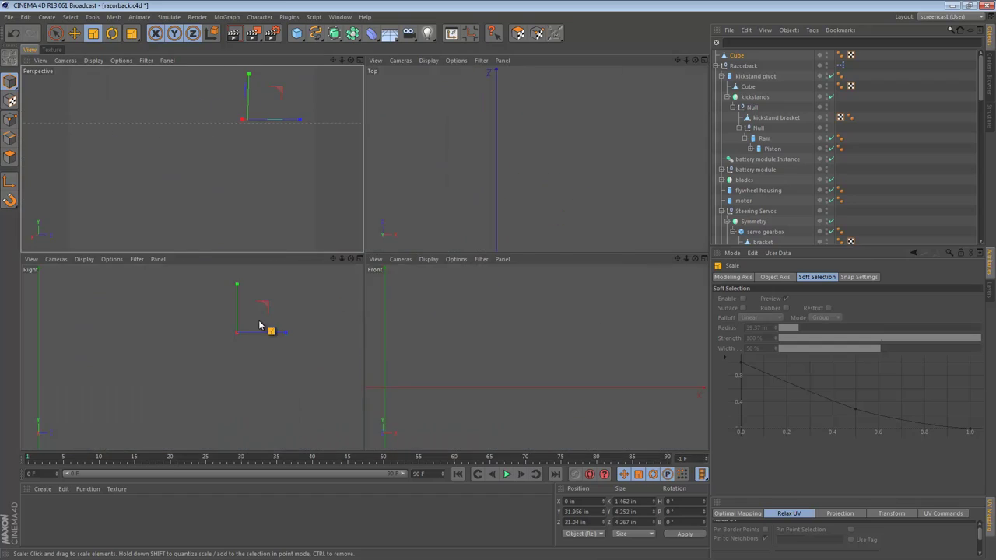
middle_click(257, 321)
middle_click_drag(401, 299, 301, 241, "alt")
right_click_drag(338, 245, 359, 252, "alt")
left_click(9, 157)
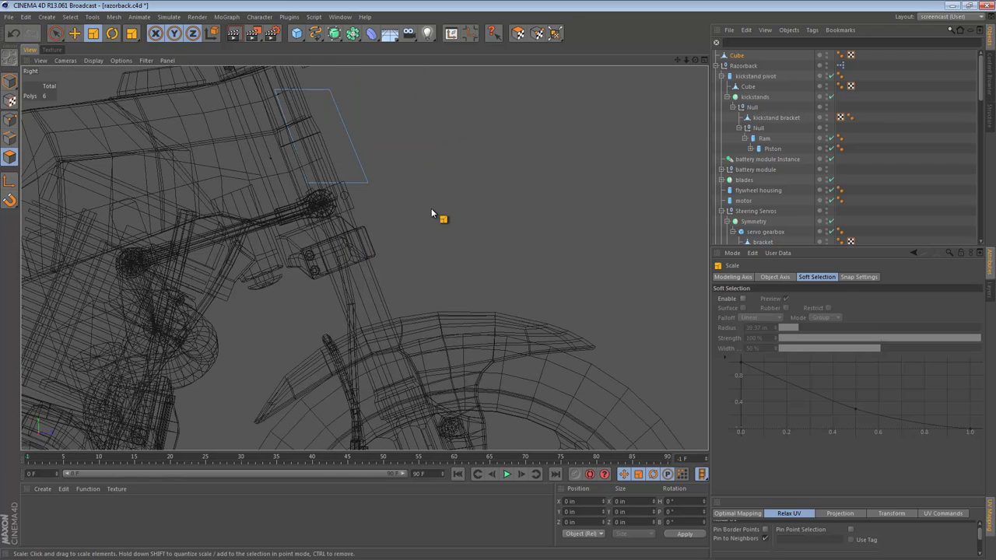
left_click(366, 174)
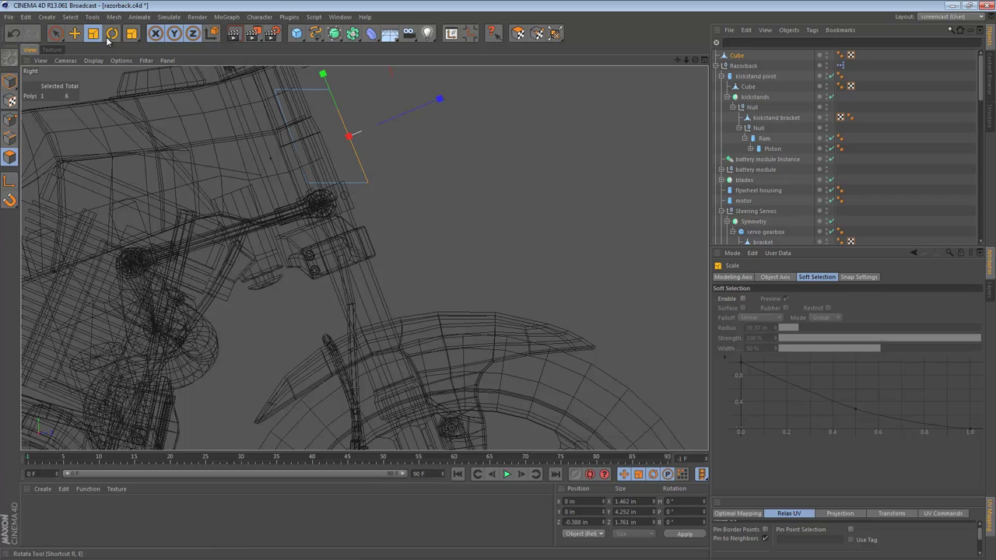
left_click(212, 33)
key("e")
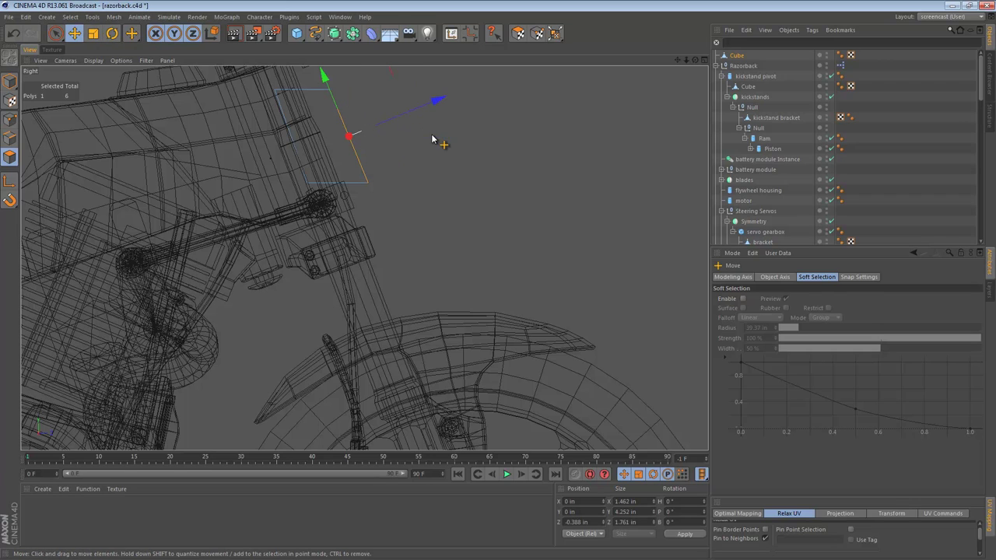
key("w")
left_click_drag(450, 136, 473, 144)
Step: Extrude the underside polygon of the new front section downward to about Y -7.31 in, Z 2.32 in, and clear the selection
left_click_drag(426, 197, 356, 163)
left_click_drag(391, 200, 419, 314, "ctrl")
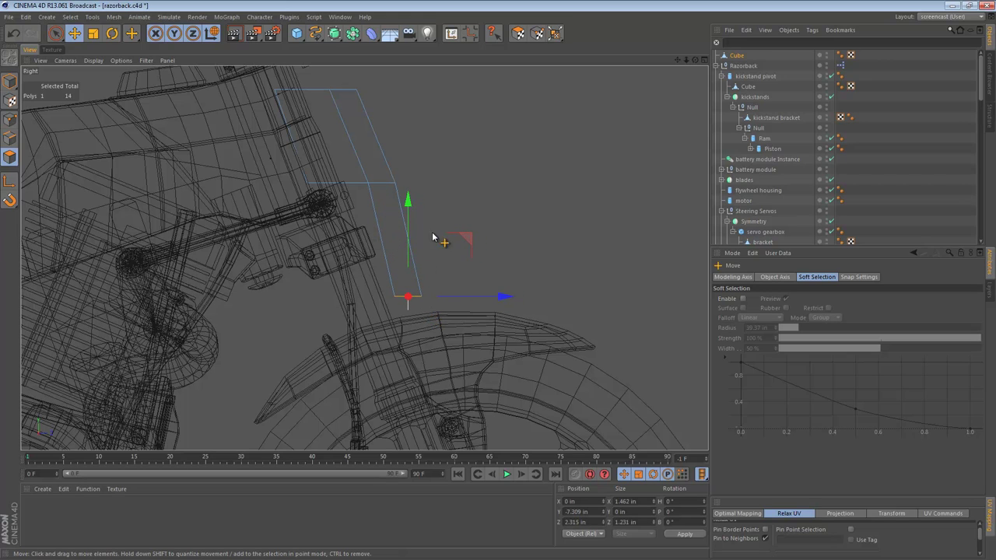
key("F1")
left_click_drag(420, 199, 389, 196, "alt")
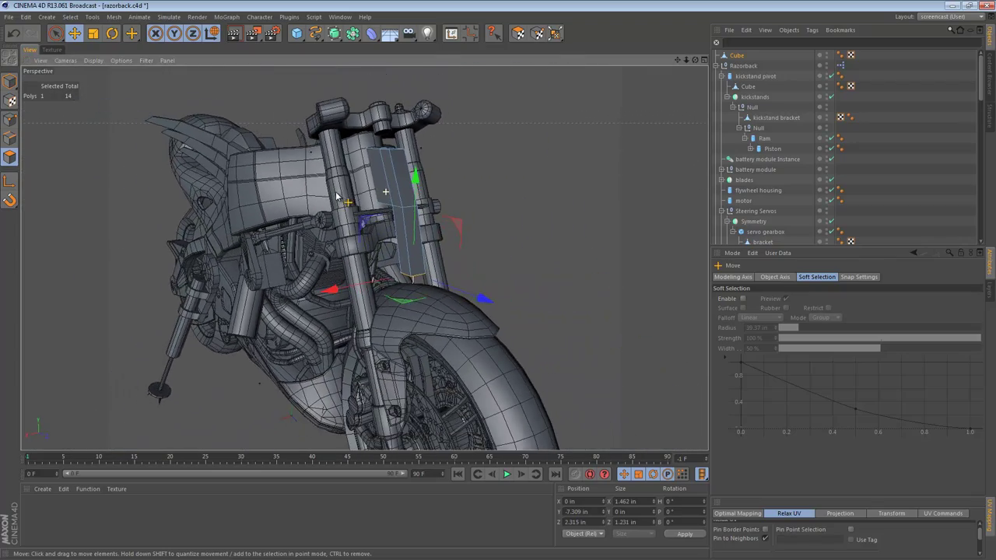
left_click_drag(395, 206, 470, 190, "alt")
left_click(444, 219)
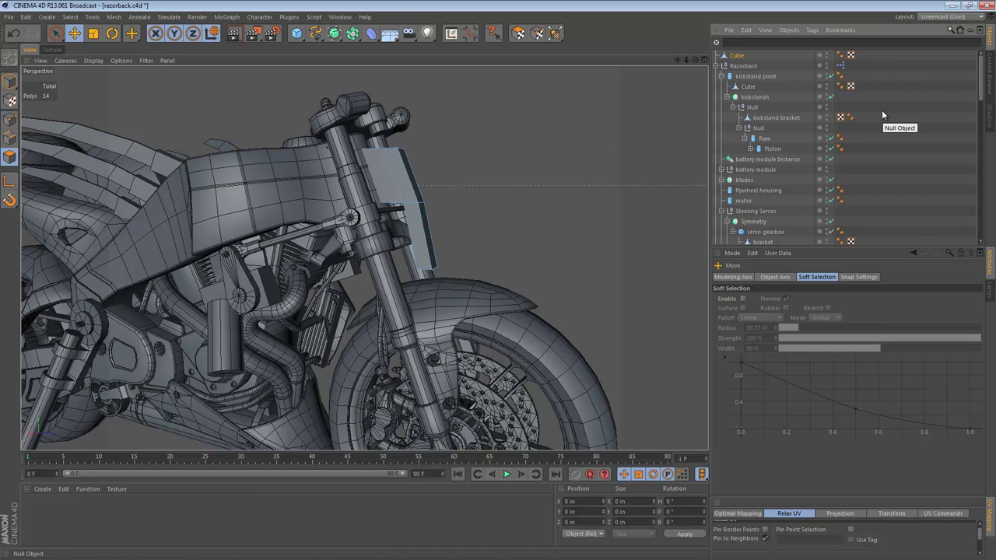
Step: Open the SeaFLIR 230 reference image, fit it in the Picture Viewer and examine the camera turret's head and base
left_click(989, 70)
double_click(742, 62)
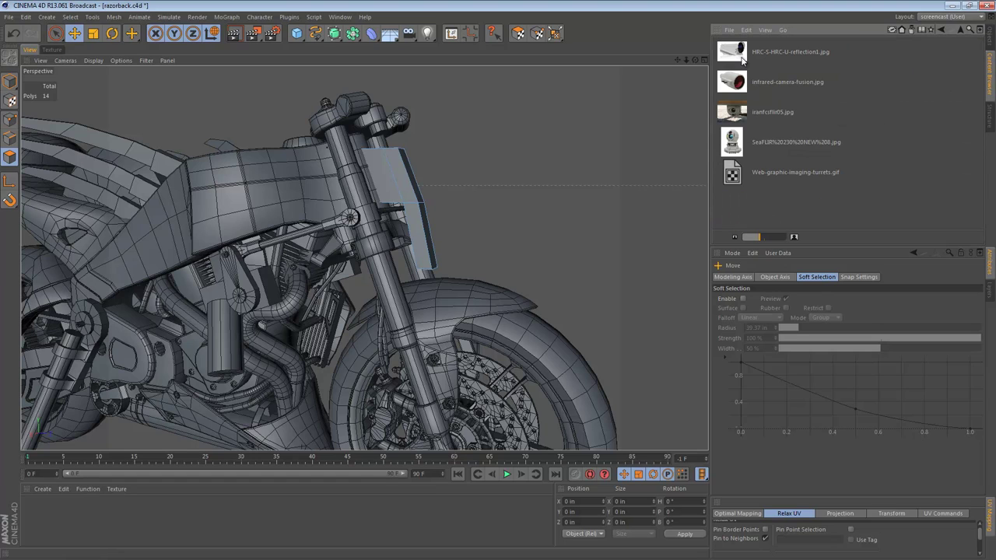
left_click(741, 148)
double_click(740, 147)
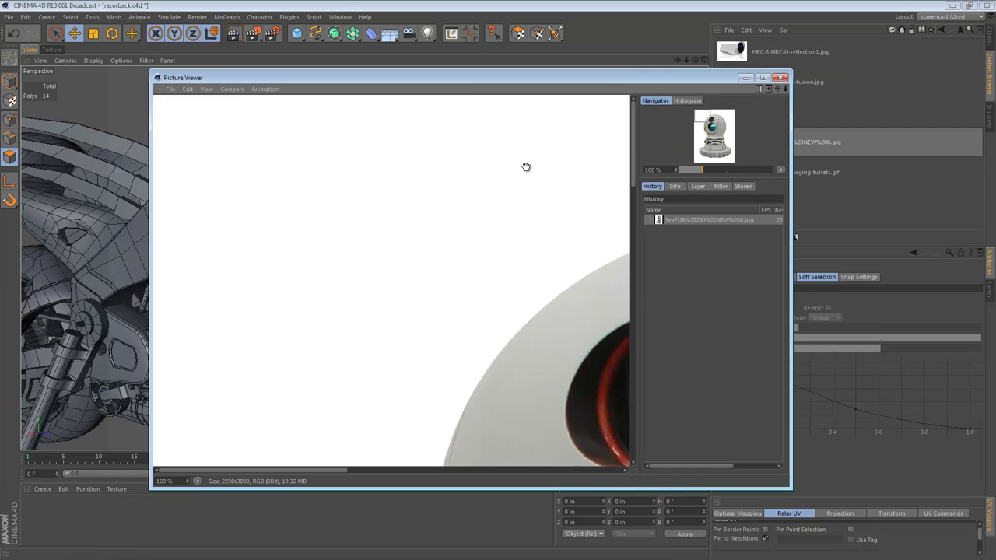
left_click_drag(460, 85, 539, 67)
scroll(583, 198, "down", 5)
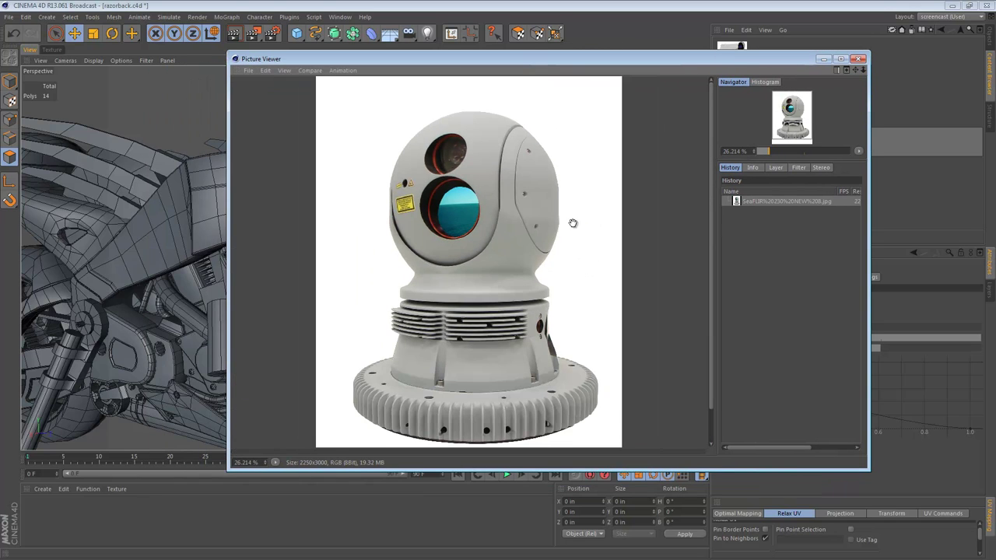
scroll(563, 246, "down", 1)
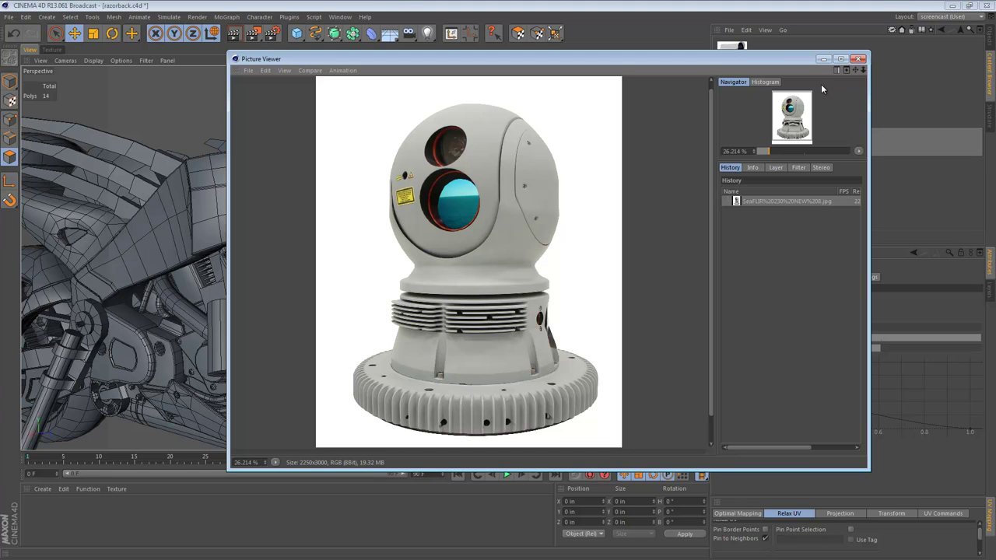
left_click(859, 59)
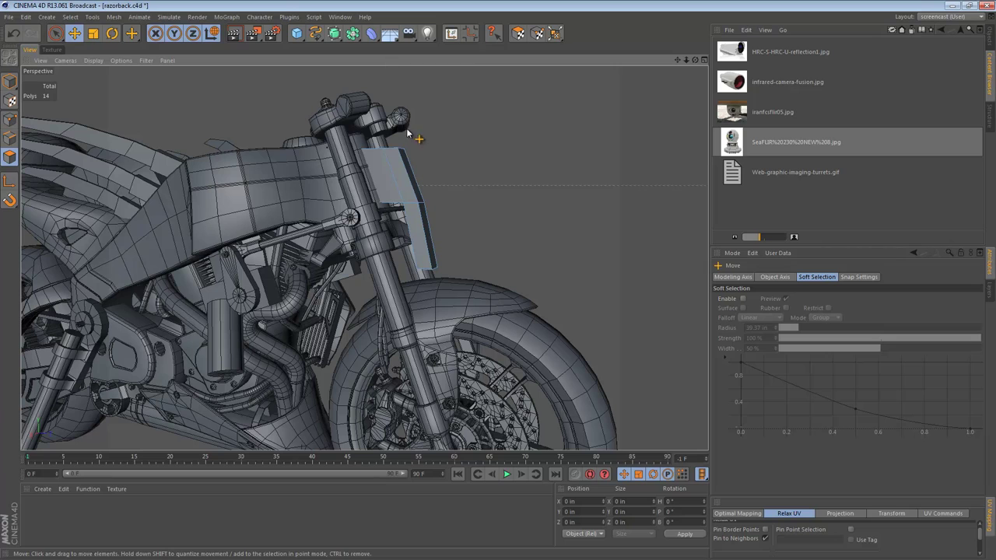
Step: Add a cylinder in front of the fork in the Right view, scaled to about 1.95 in radius and 7.8 in height
middle_click(358, 138)
middle_click(334, 318)
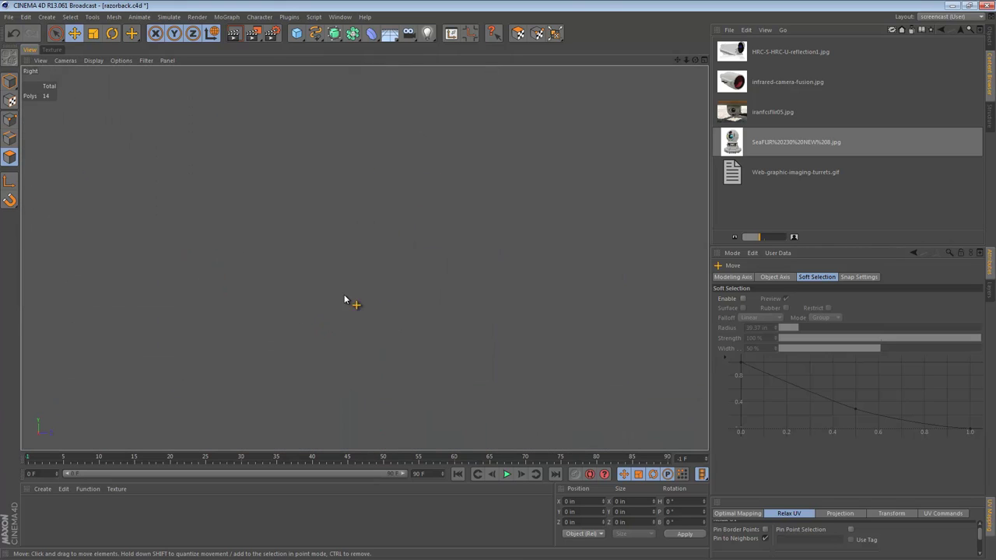
left_click(297, 33)
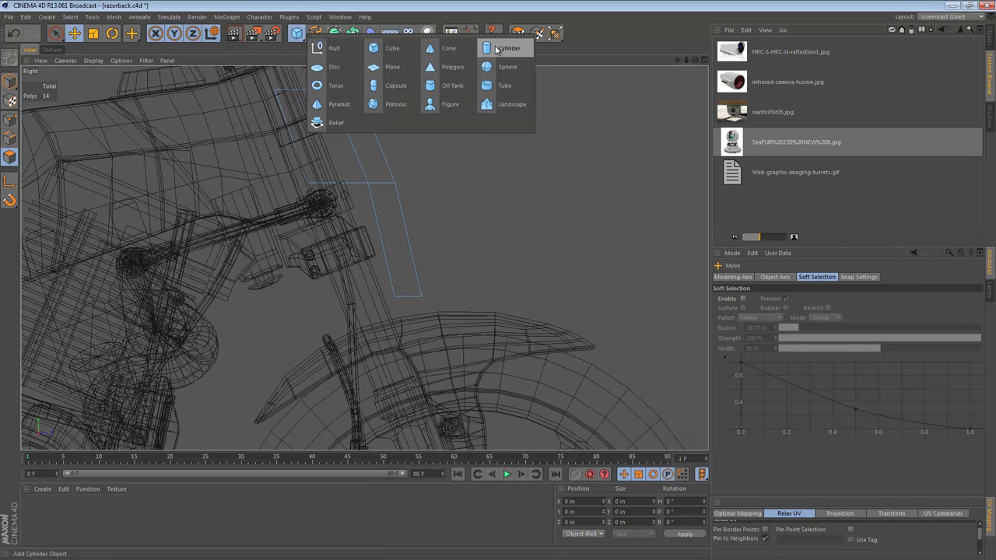
left_click(492, 45)
right_click_drag(484, 222, 417, 228, "alt")
left_click_drag(327, 294, 502, 303)
key("t")
left_click_drag(500, 232, 403, 381)
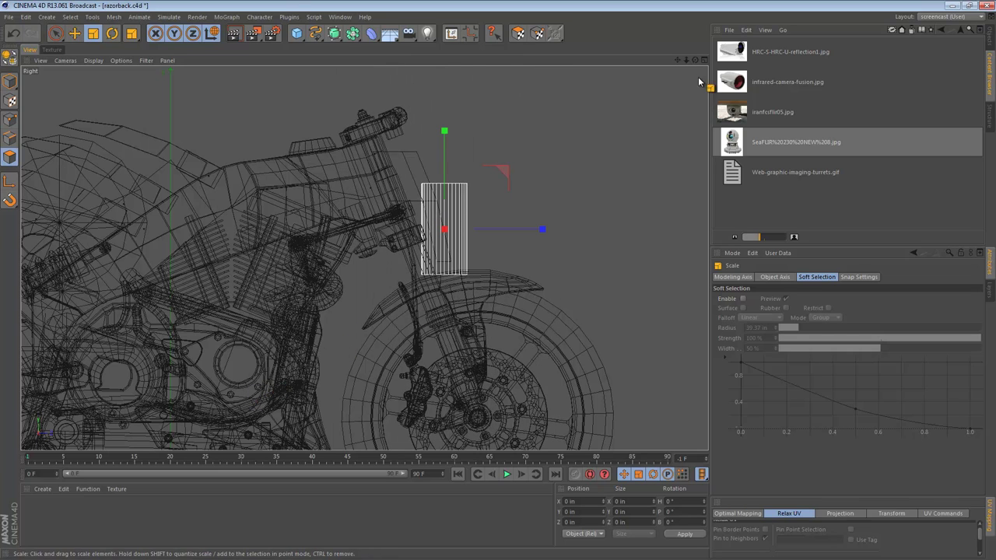
Step: Set the cylinder's orientation along the Z axis in its object properties
left_click(990, 43)
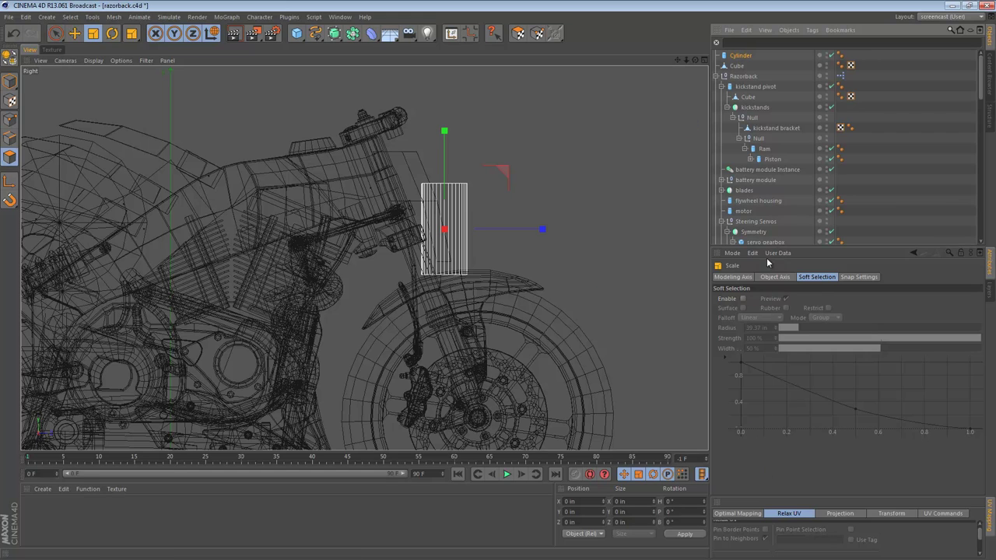
key("e")
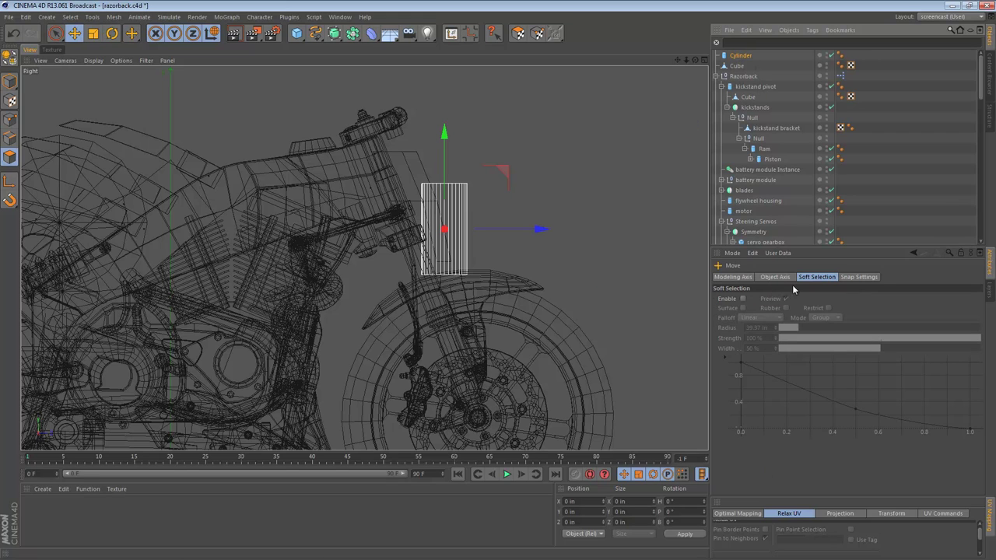
left_click(742, 56)
left_click(794, 341)
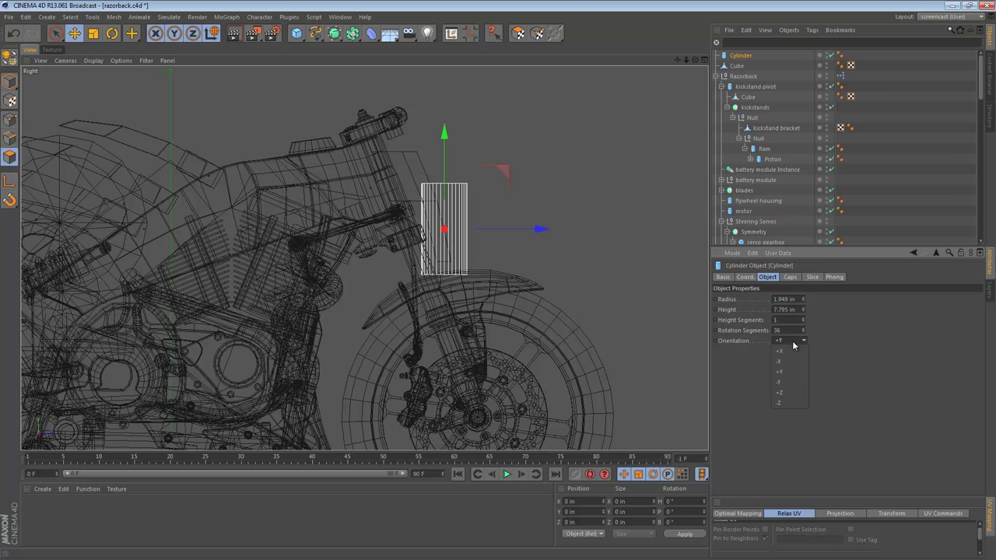
left_click(790, 398)
Step: Shape the cylinder into a disc of about 3.52 in radius and 1.24 in height, placed at about Y 27.32 in, Z 23.63 in
right_click_drag(456, 209, 545, 224, "alt")
key("e")
left_click(9, 82)
left_click_drag(544, 262, 408, 248)
key("ctrl+z")
key("F1")
middle_click(409, 246)
middle_click(301, 344)
right_click_drag(447, 257, 467, 263, "alt")
middle_click_drag(457, 284, 439, 256, "alt")
mouse_move(432, 307)
left_mouse_down()
mouse_move(446, 315)
mouse_move(478, 306)
mouse_move(443, 316)
left_mouse_up()
Step: Pitch the disc about 12.7° to follow the front bracket and move it to about Y 27.5 in, Z 23.79 in
key("r")
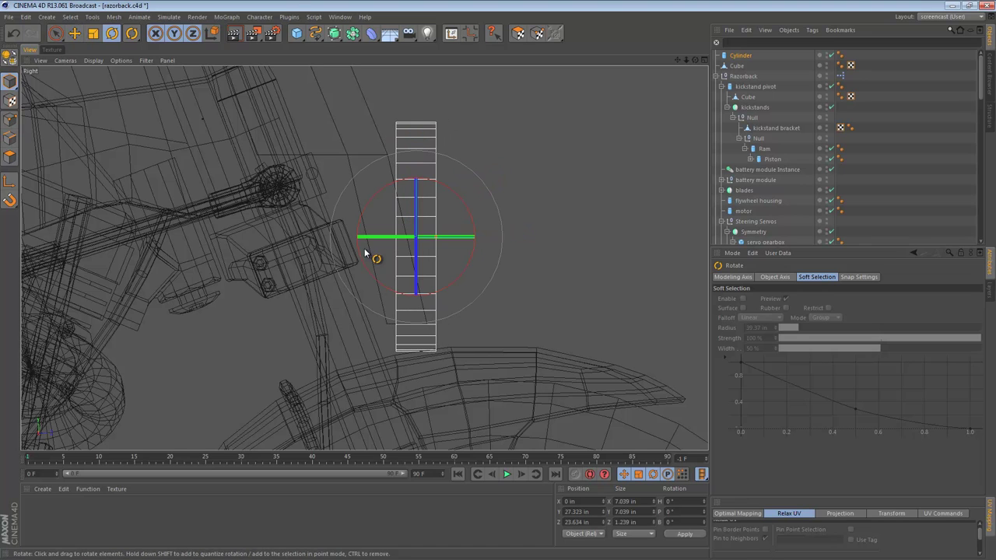
left_click_drag(242, 250, 216, 294)
key("e")
left_click_drag(277, 299, 285, 295)
Step: Set the disc's rotation segments to 24
left_click(745, 56)
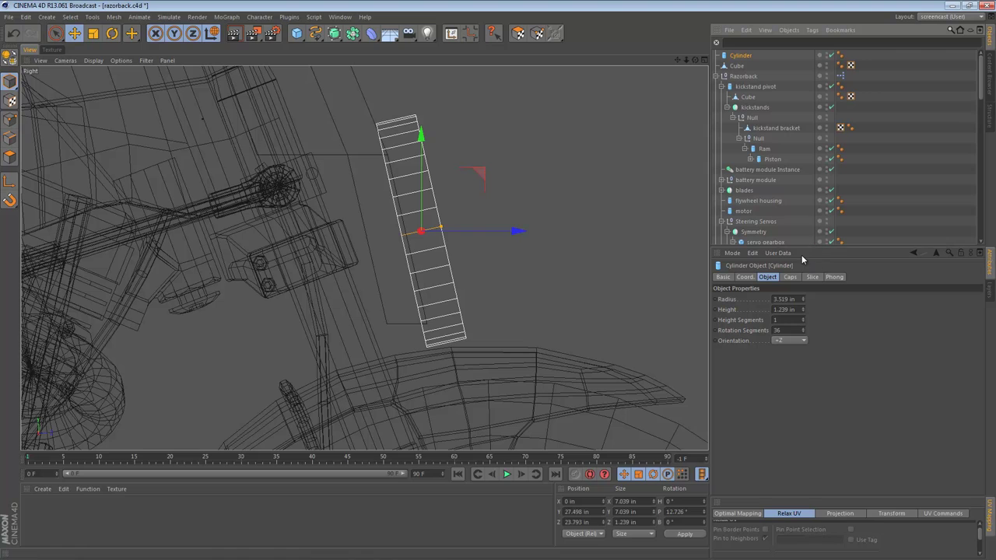
left_click(801, 330)
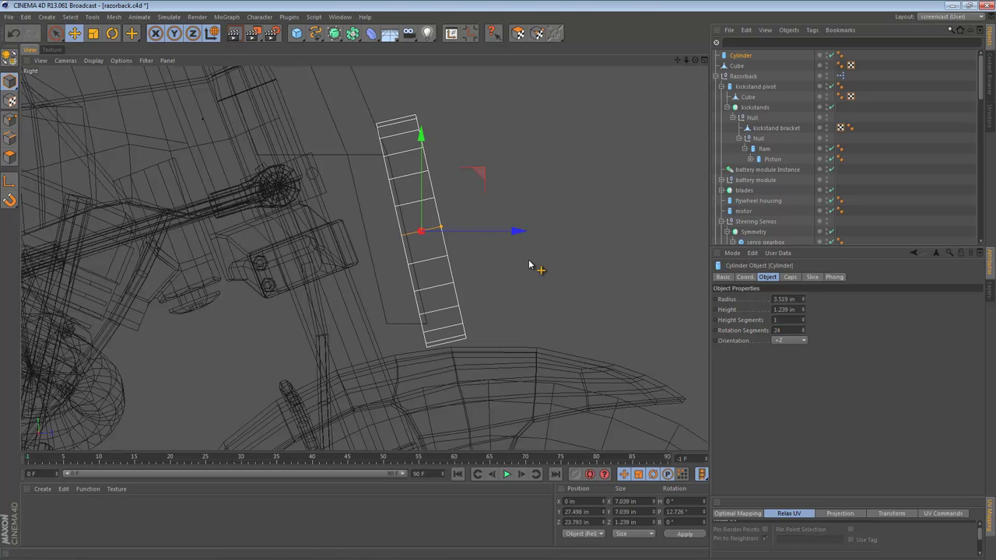
key("F1")
mouse_move(460, 247)
left_mouse_down("alt")
mouse_move(591, 220)
mouse_move(376, 238)
mouse_move(527, 240)
mouse_move(503, 244)
left_mouse_up("alt")
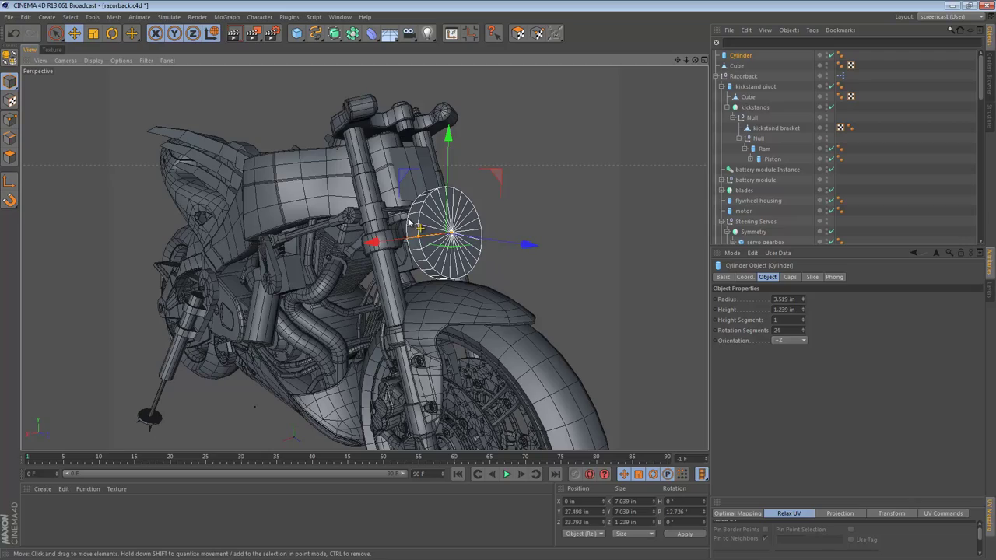
Step: Resize the disc to about 3.75 in radius and 0.99 in height, and undo the duplicate made in the object list
left_click_drag(421, 241, 494, 235)
right_click_drag(446, 233, 536, 238, "alt")
left_click_drag(433, 220, 448, 242, "alt")
left_click_drag(741, 56, 742, 67, "ctrl")
key("ctrl+z")
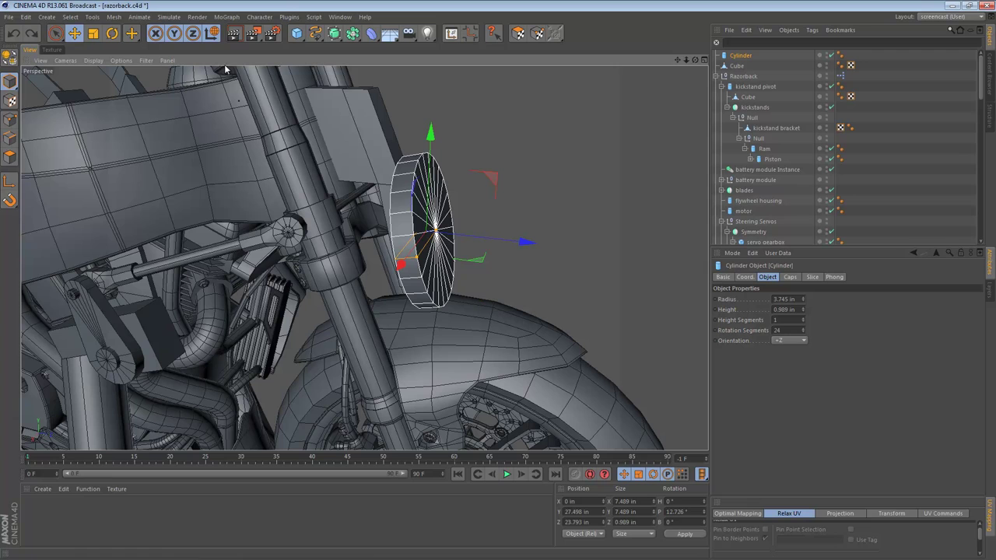
Step: Duplicate the disc forward along its own axis, reduce the copy's radius to about 2.65 in, and recheck the turret reference image
left_click_drag(527, 234, 549, 222, "ctrl")
mouse_move(439, 256)
left_mouse_down()
mouse_move(451, 248)
mouse_move(445, 257)
left_mouse_up()
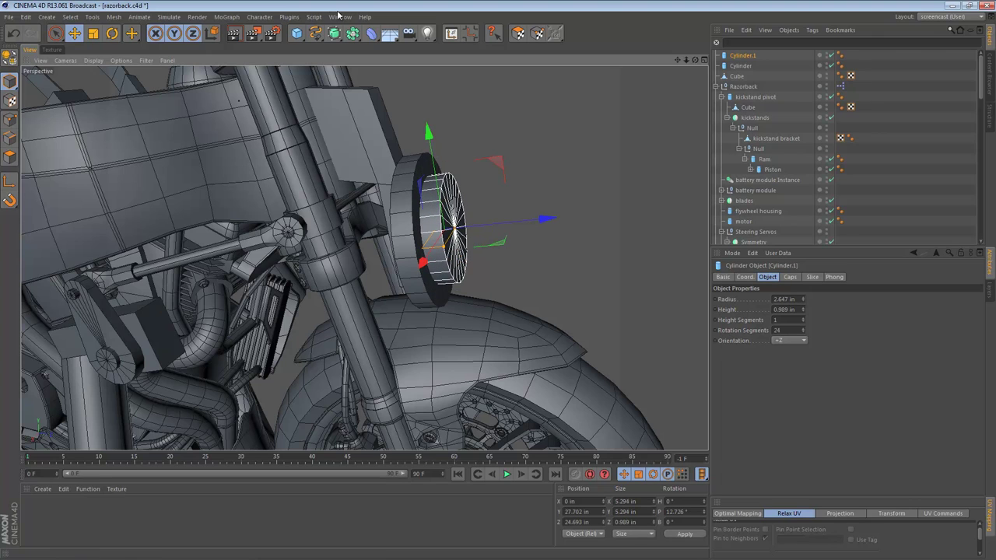
key("shift+F6")
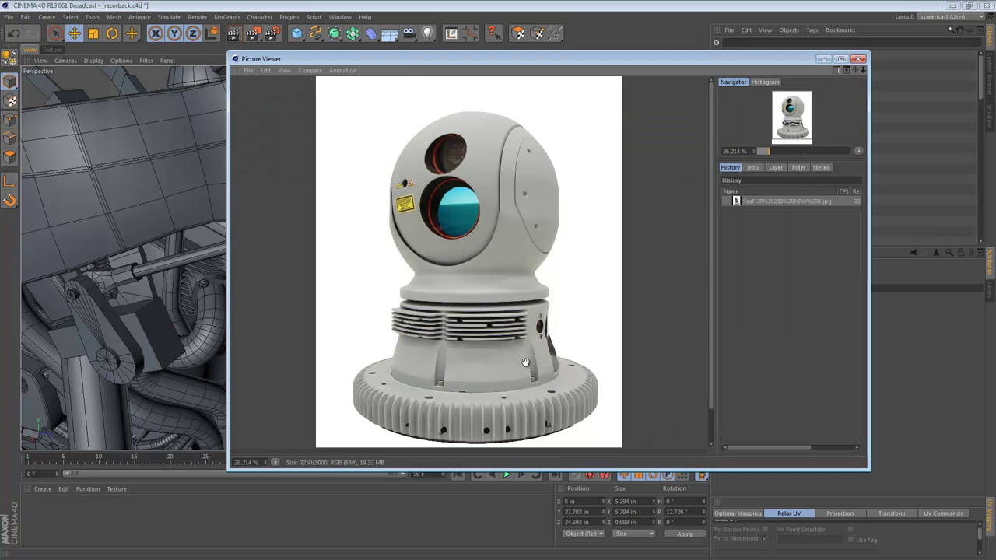
left_click(823, 58)
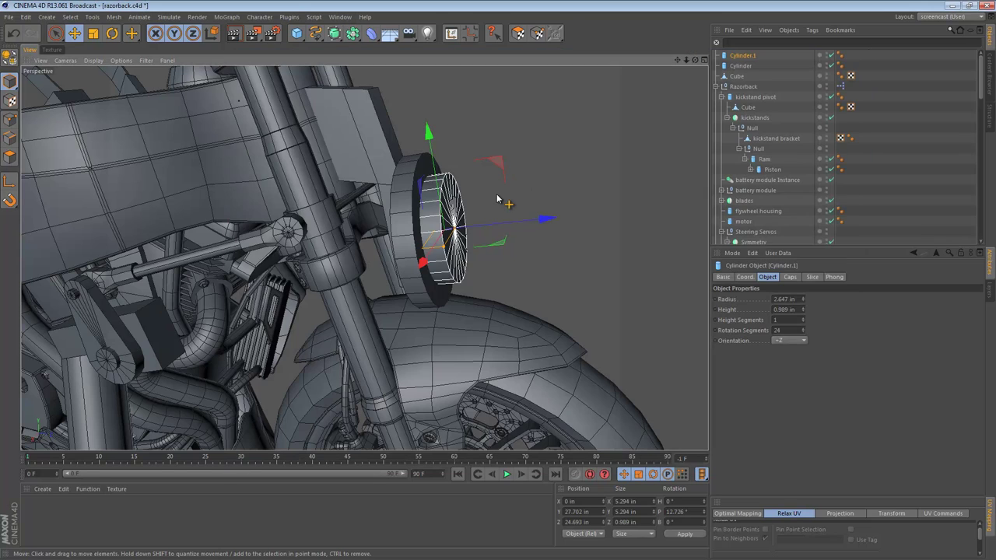
Step: Lengthen the smaller cylinder, make the larger disc behind it thinner, and shift that disc slightly back toward the fork
mouse_move(455, 230)
left_mouse_down()
mouse_move(491, 230)
mouse_move(467, 232)
left_mouse_up()
left_click(411, 230)
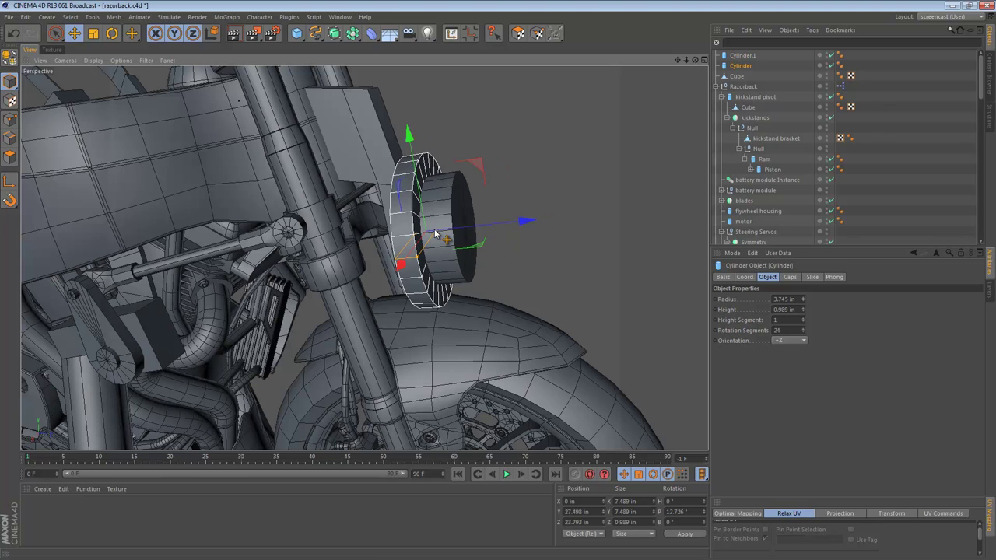
left_click_drag(433, 232, 417, 263)
left_click_drag(525, 224, 515, 226)
left_click_drag(410, 226, 483, 217, "alt")
left_click_drag(407, 218, 345, 229, "alt")
left_click(452, 209)
left_click_drag(464, 229, 517, 223, "alt")
left_click_drag(414, 229, 445, 287, "alt")
Step: Add a sphere, match it to the smaller cylinder with the Transfer tool, and scale it uniformly to about 5.12 in
left_click_drag(297, 33, 512, 67)
key("e")
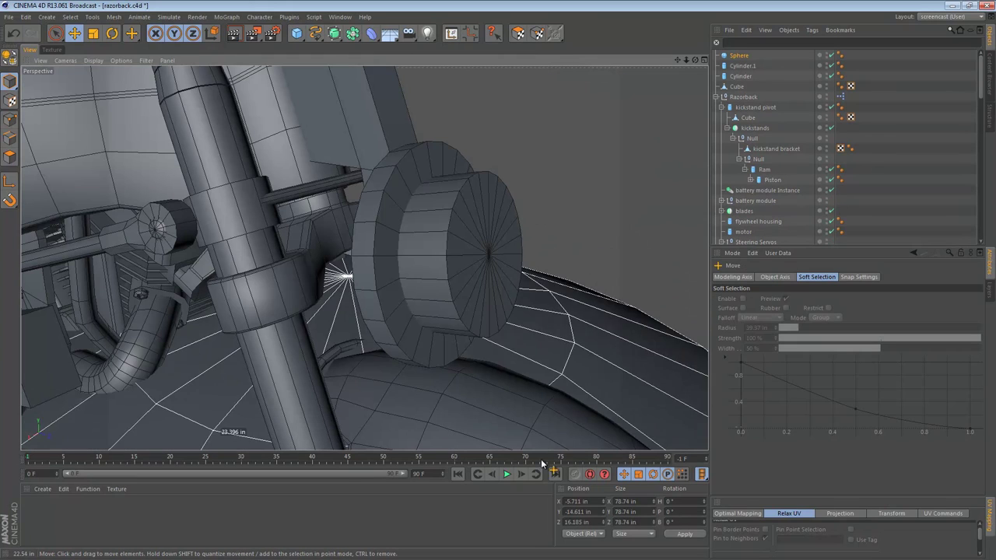
left_click_drag(498, 307, 360, 151)
key("shift+t")
left_click(481, 253)
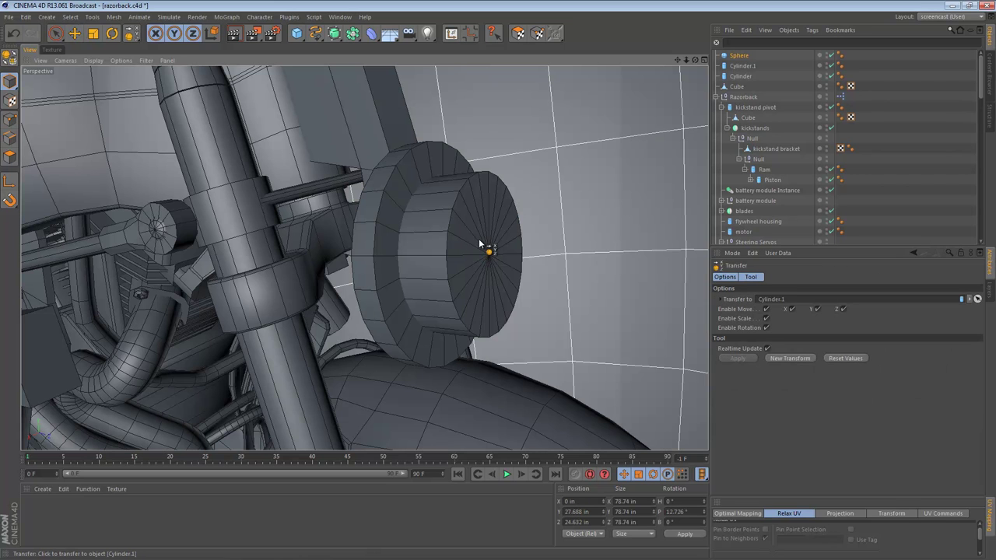
key("t")
left_click_drag(631, 173, 313, 316)
Step: Move the sphere forward along its own axis to about Y 28.24 in, Z 27.07 in, and deselect it
middle_click(456, 252)
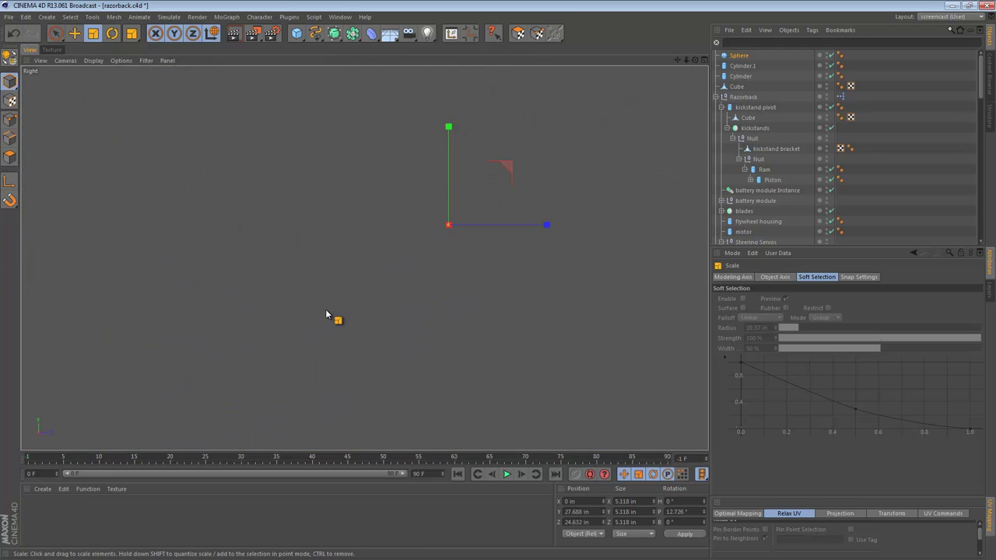
scroll(237, 342, "up", 3)
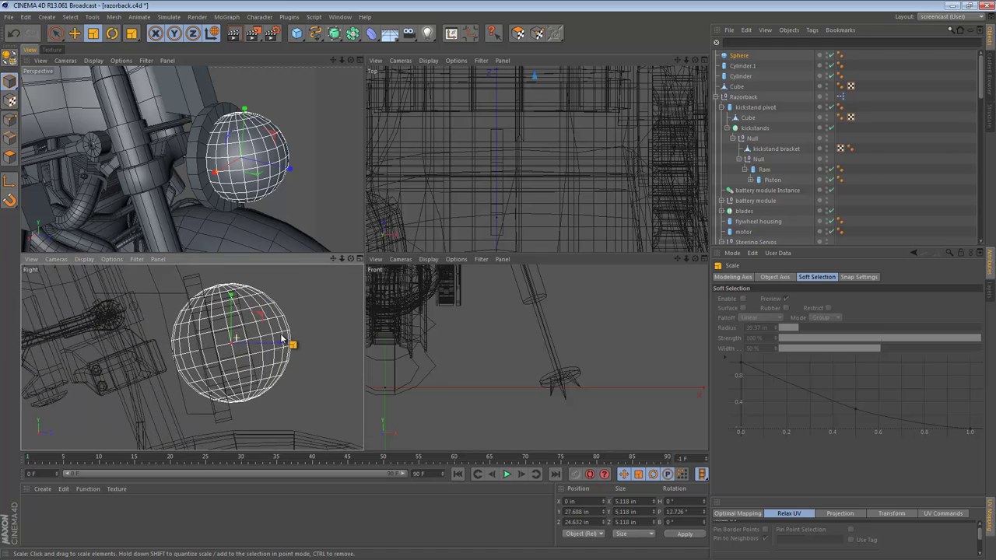
key("e")
left_click_drag(281, 340, 344, 324)
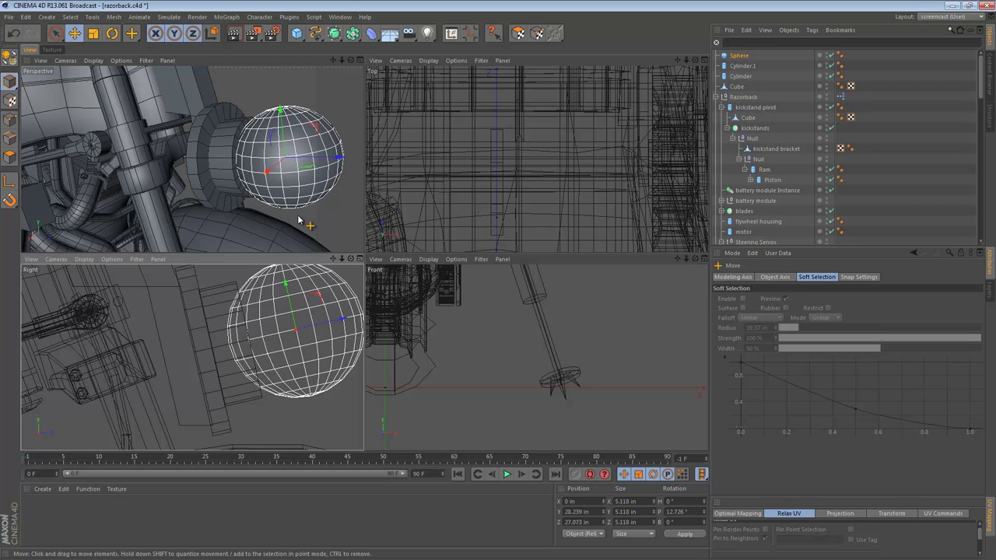
left_click(306, 222)
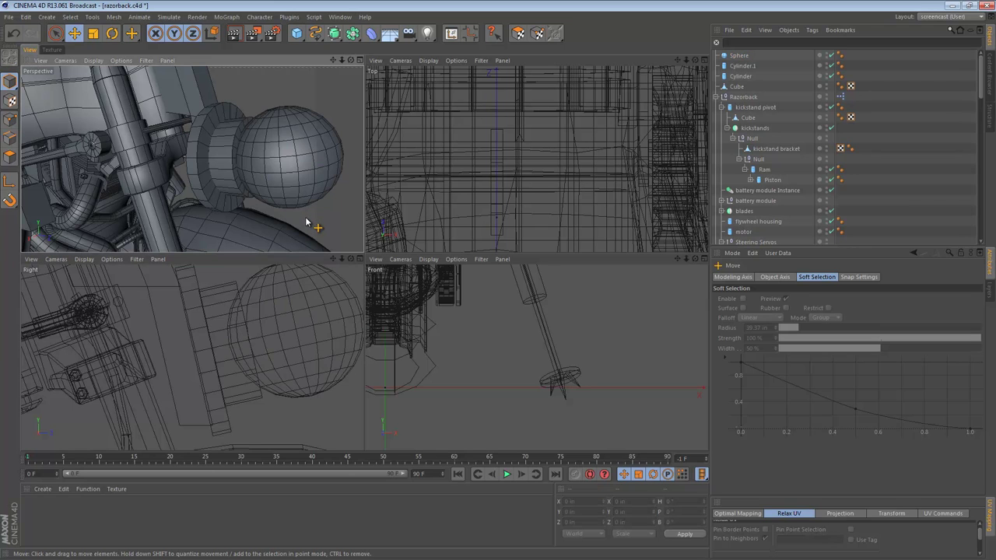
Step: Try rotating the turret's sphere about its own axes
middle_click(267, 199)
scroll(399, 235, "down", 10)
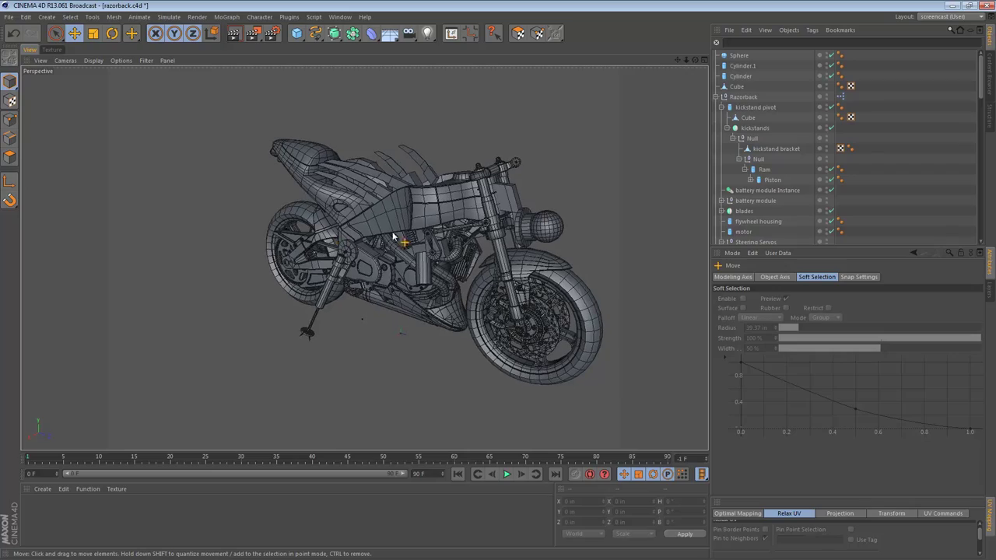
left_click_drag(399, 235, 429, 234, "alt")
right_click_drag(461, 207, 532, 210, "alt")
left_click(504, 222)
left_click_drag(508, 224, 582, 235, "alt")
key("r")
left_click_drag(431, 194, 438, 165)
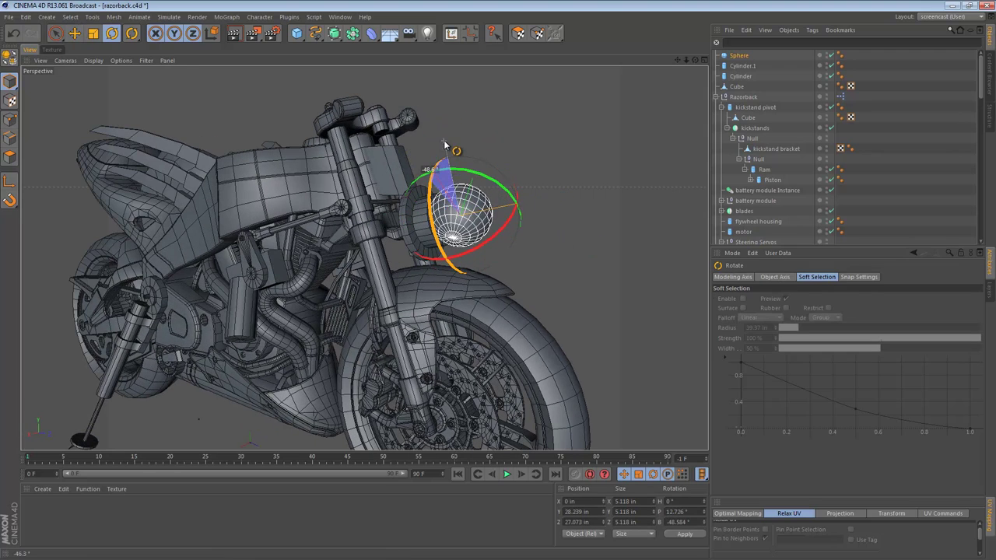
left_click_drag(436, 201, 520, 234)
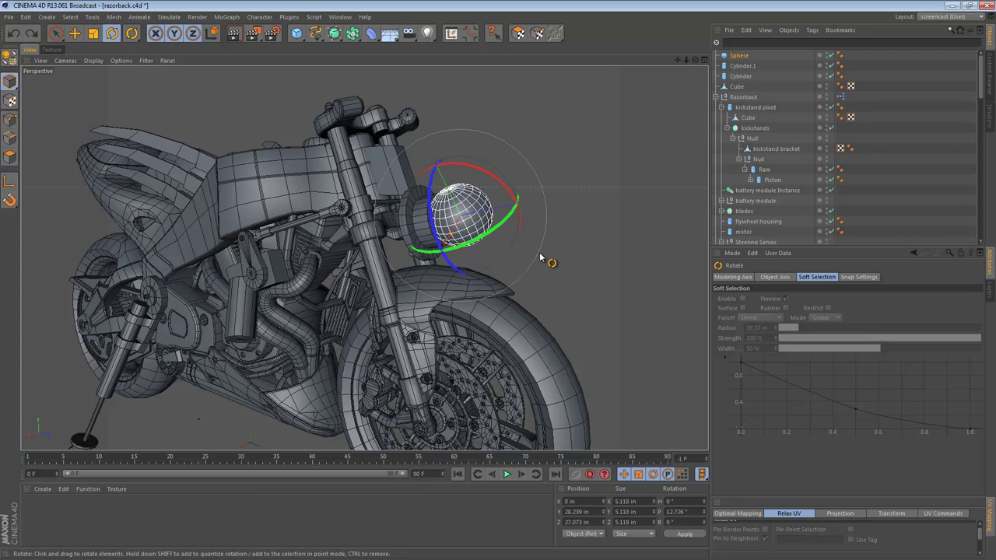
left_click(526, 266)
Step: Scale the sphere uniformly to about 5.53 in and move it forward along its own axis to about Y 28.31 in, Z 27.39 in
left_click(464, 218)
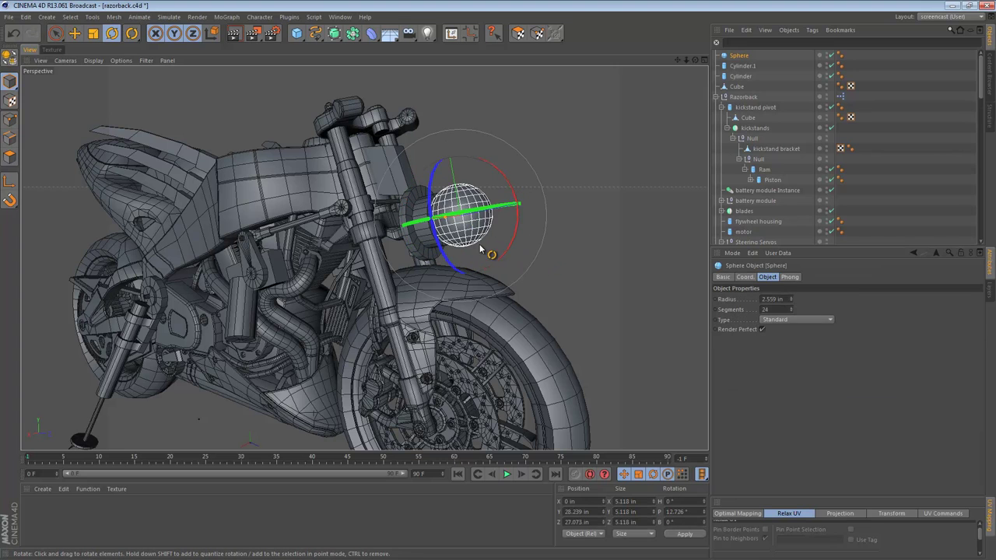
key("t")
left_click_drag(557, 236, 558, 239)
middle_click(558, 239)
middle_click(290, 325)
key("e")
scroll(525, 233, "down", 5)
left_click_drag(649, 195, 658, 193)
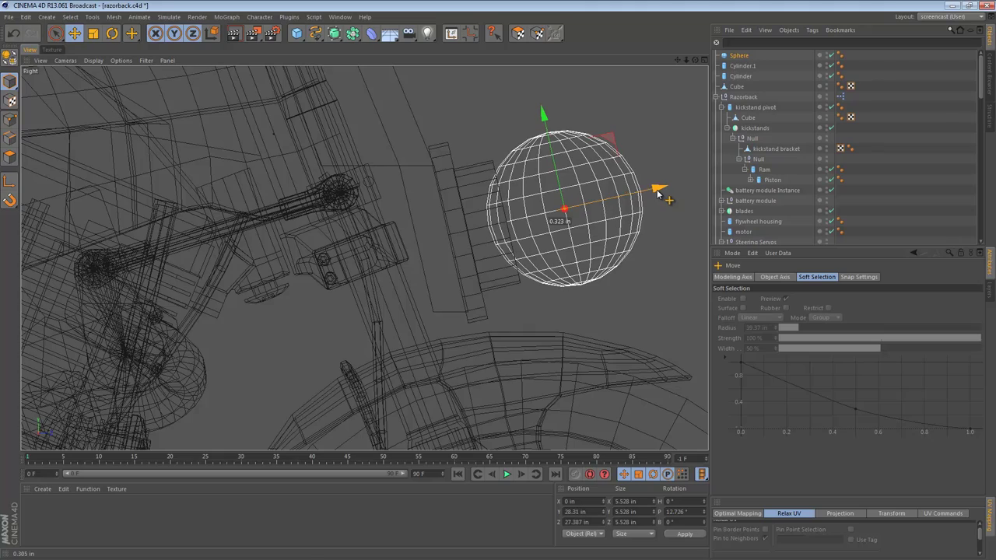
Step: Group the larger turret disc under a null and place the sphere and the smaller cylinder in the same null
scroll(545, 218, "down", 8)
middle_click_drag(422, 225, 420, 225, "alt")
left_click(459, 250)
left_click(472, 199)
left_click(431, 230, "shift")
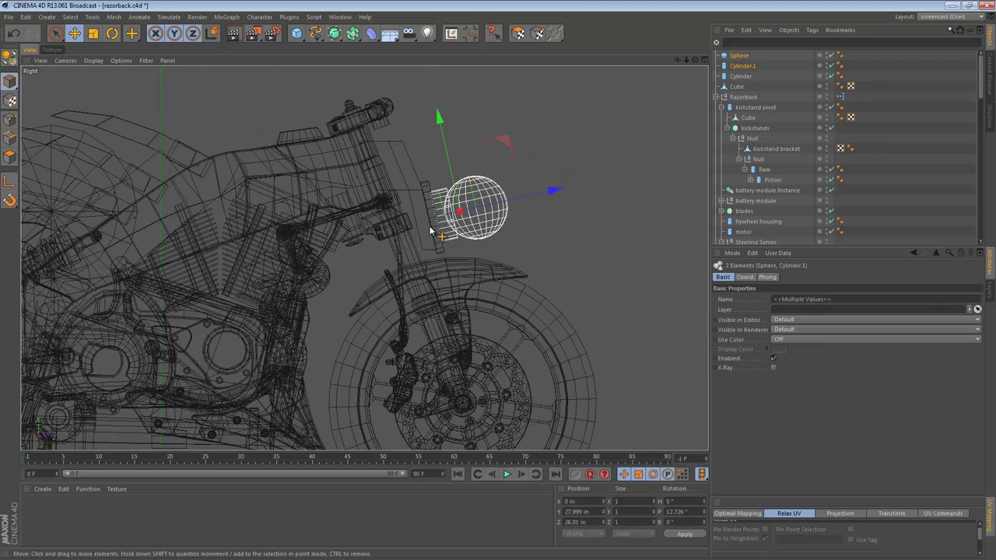
left_click(434, 224)
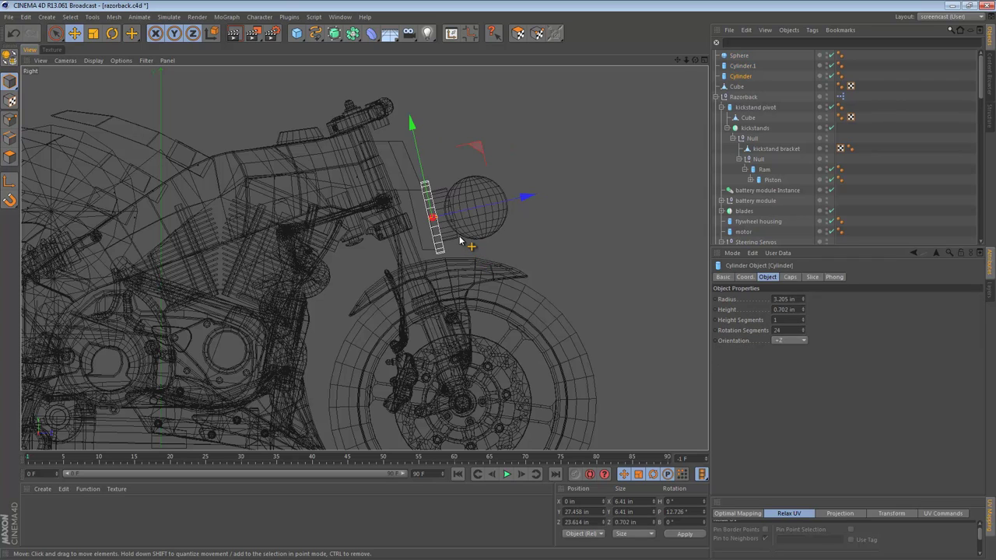
key("alt+g")
left_click(716, 76)
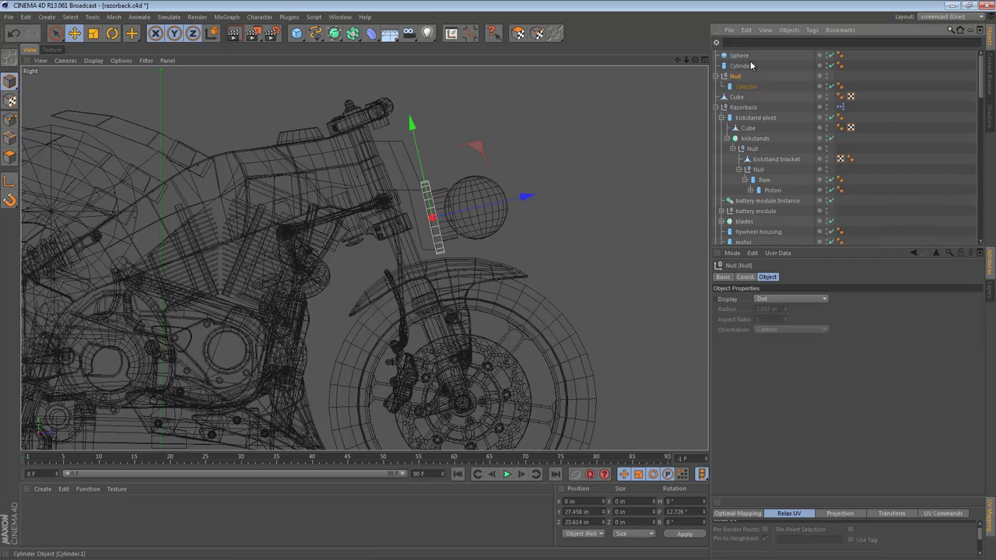
left_click(742, 66)
left_click(739, 56, "shift")
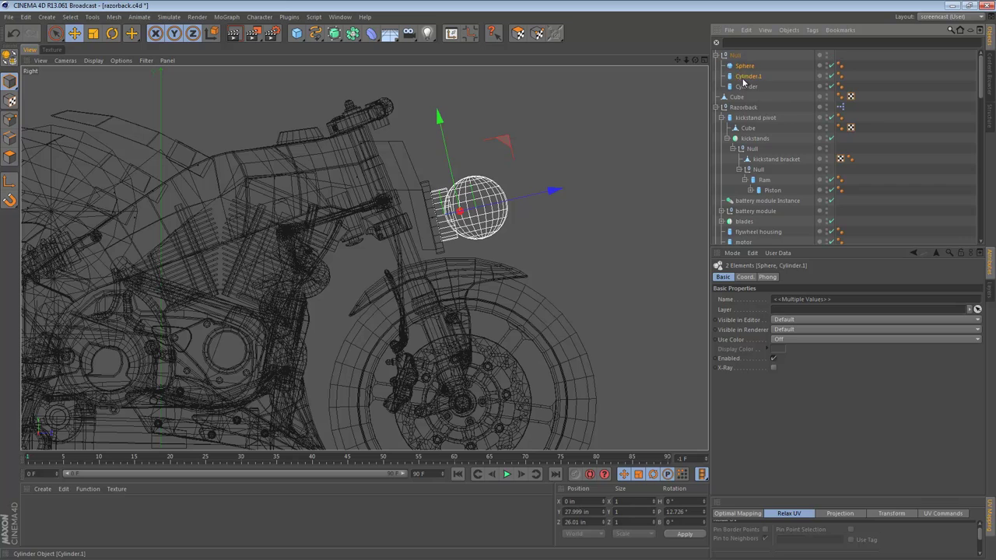
left_click(737, 58)
left_click(716, 56)
Step: Rename the turret's null as FLIR Proxy and deselect it
double_click(737, 56)
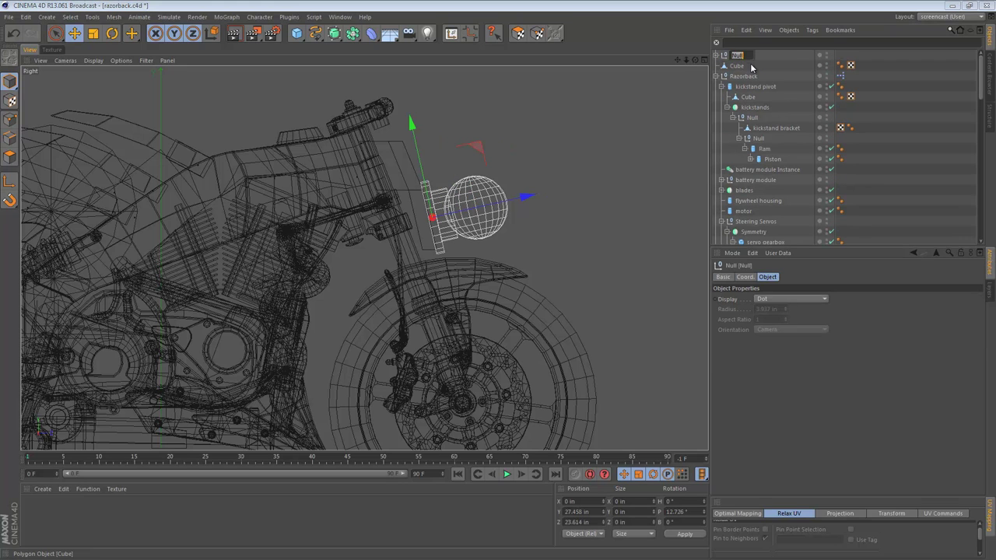
type("FlIR")
type(" fro")
type("xy")
key("Return")
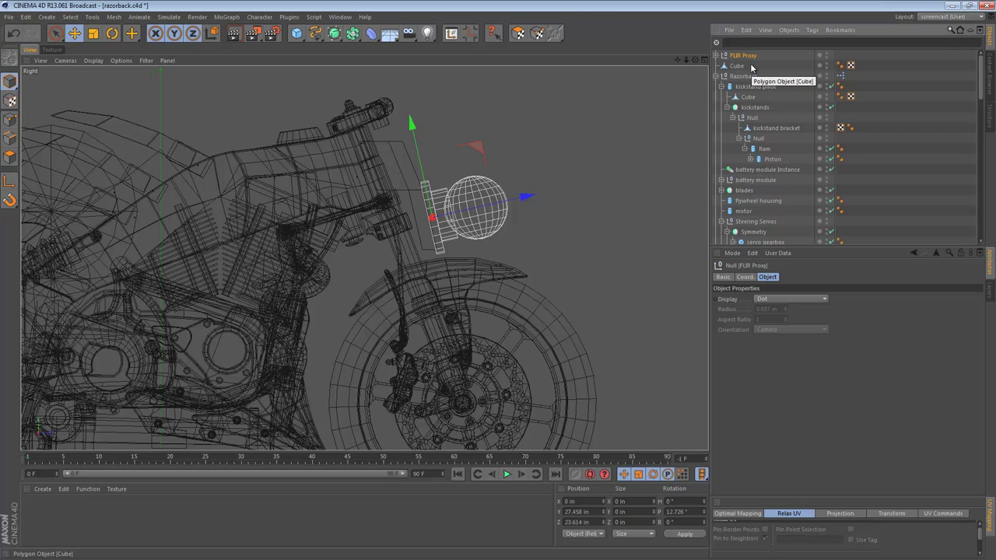
left_click(498, 167)
Step: Open the 051007_darpa4.jpg reference image in the Picture Viewer, examine the vehicle's roof-mounted sensors, and close the viewer
scroll(505, 181, "up", 4)
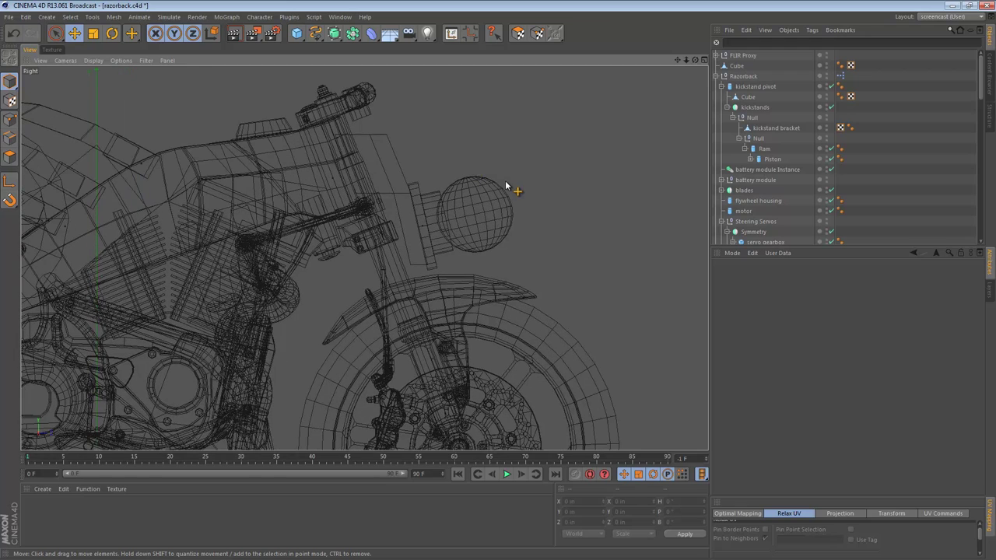
middle_click_drag(501, 187, 491, 193, "alt")
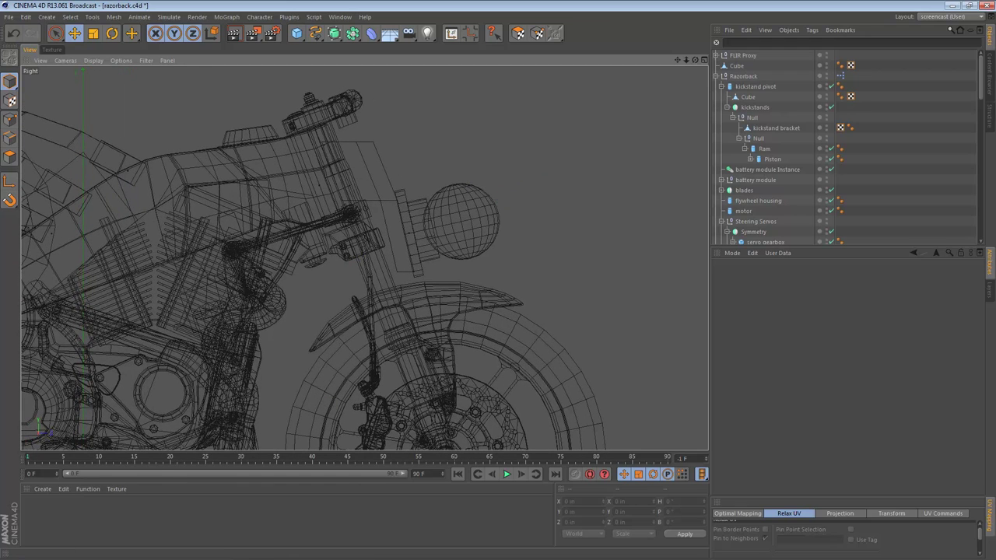
key("alt+Tab")
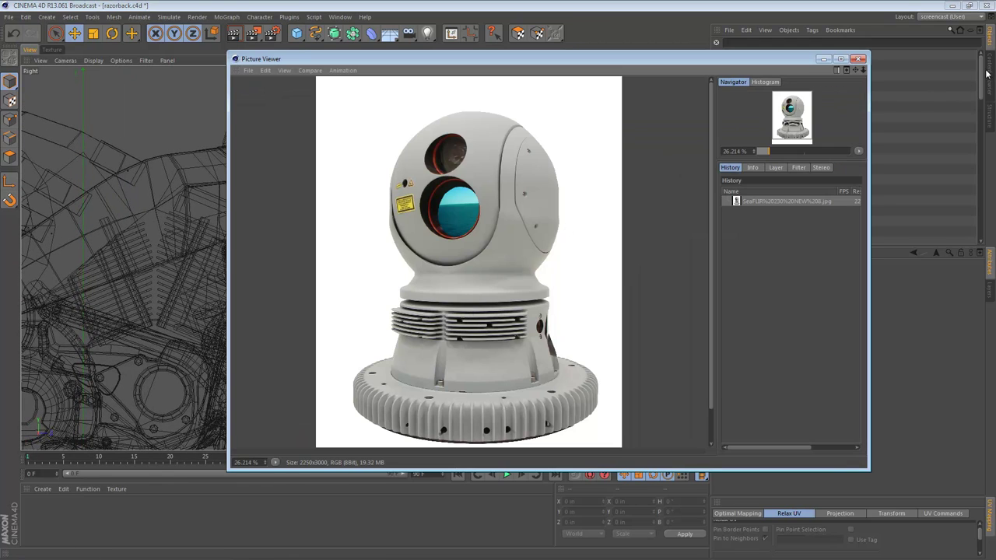
left_click(990, 72)
left_click_drag(800, 60, 636, 68)
left_click(963, 31)
double_click(791, 91)
double_click(731, 51)
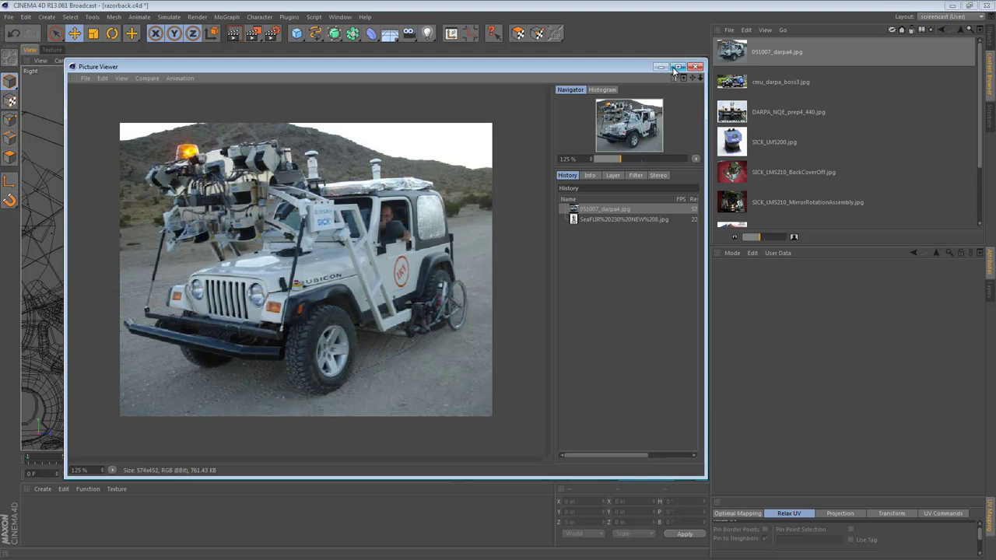
left_click(694, 68)
Step: Add a cube, scale it uniformly to about 6.61 in, and place it ahead of the handlebars at about Y 35.54 in, Z 23.99 in
middle_click(358, 216)
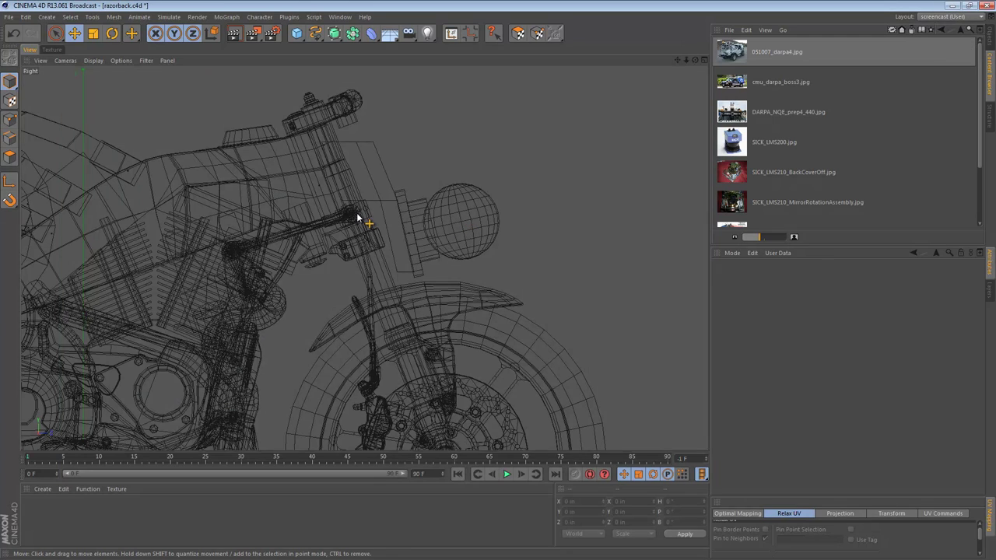
middle_click(405, 202)
right_click_drag(496, 178, 304, 181, "alt")
middle_click_drag(433, 121, 407, 345, "alt")
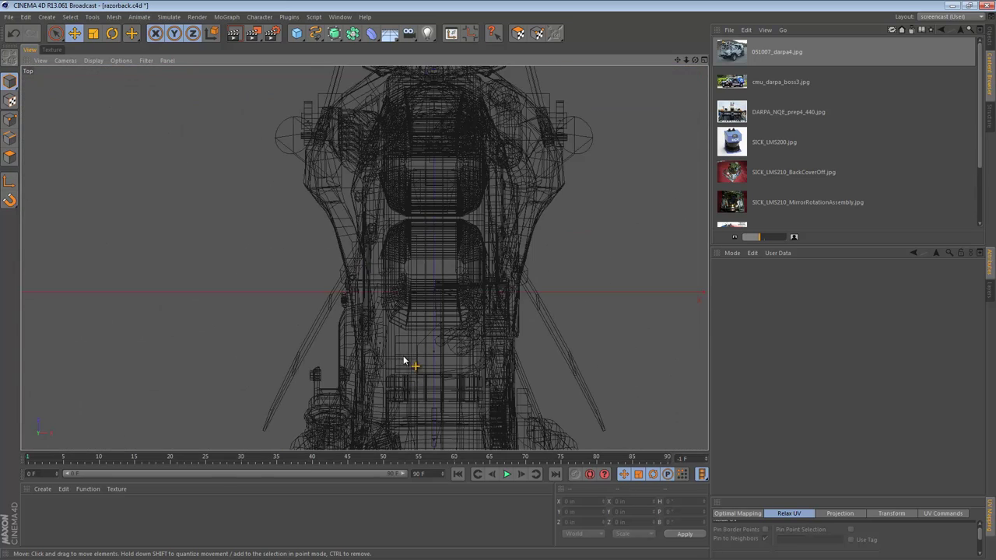
middle_click_drag(435, 278, 429, 397, "alt")
middle_click_drag(426, 253, 419, 399, "alt")
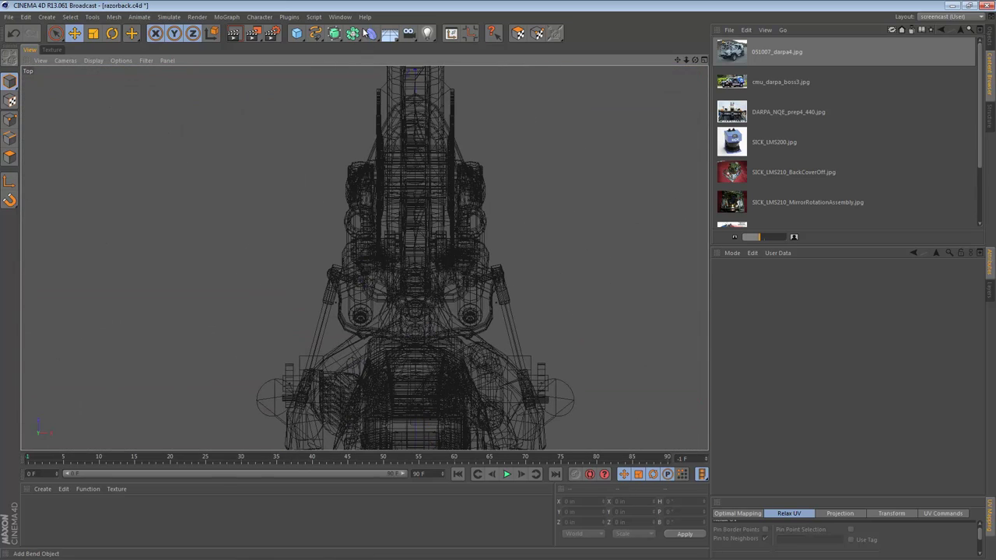
left_click(297, 32)
middle_click(478, 223)
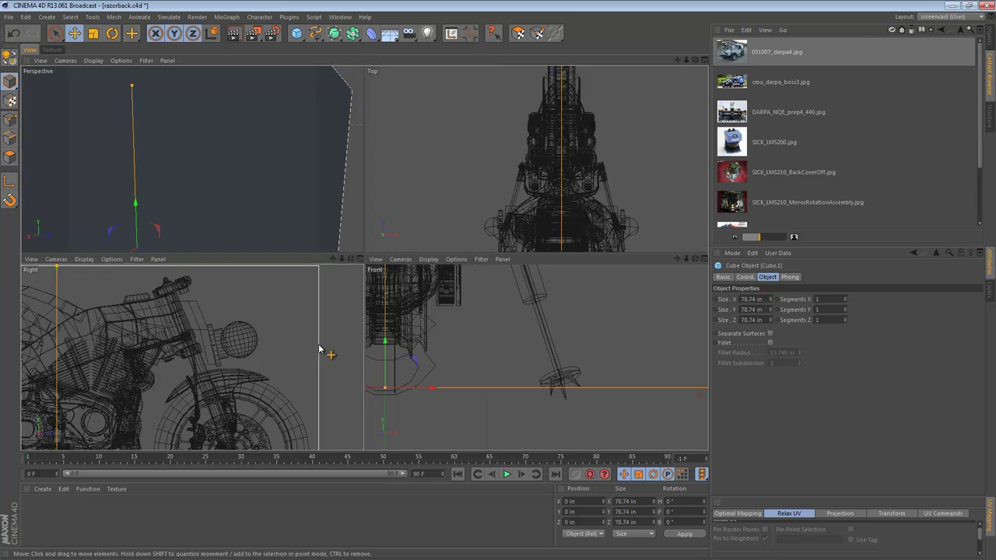
middle_click(329, 349)
scroll(383, 309, "down", 3)
key("t")
left_click_drag(501, 282, 218, 452)
key("e")
left_click_drag(246, 418, 384, 213)
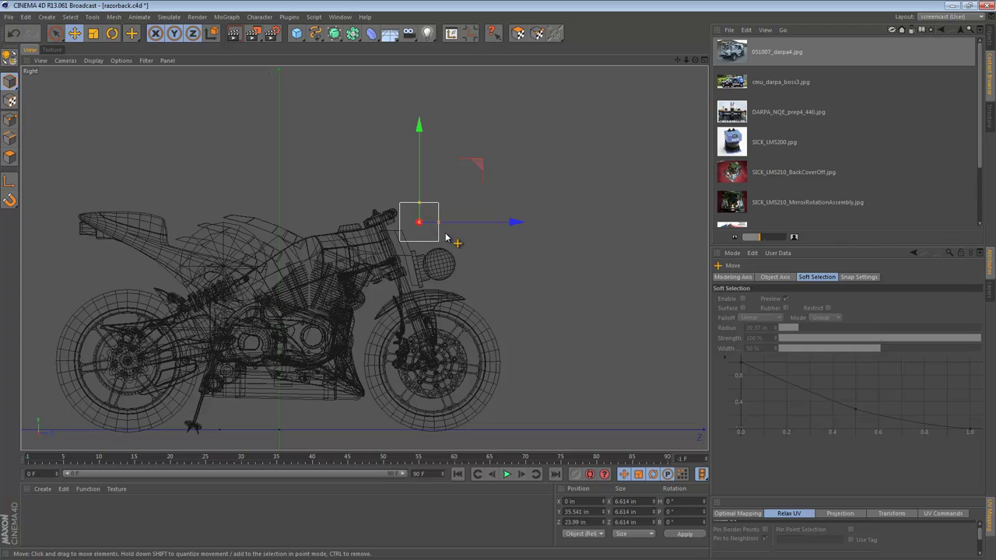
Step: Group the new cube under a null and move only the null's axis back to about Z 15.39 in
key("F2")
scroll(404, 235, "down", 3)
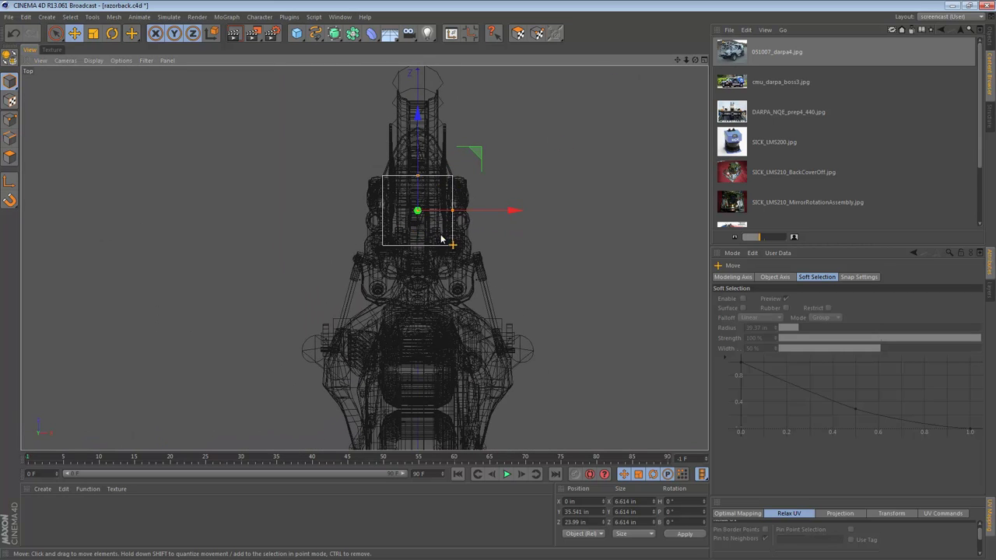
left_click(496, 244)
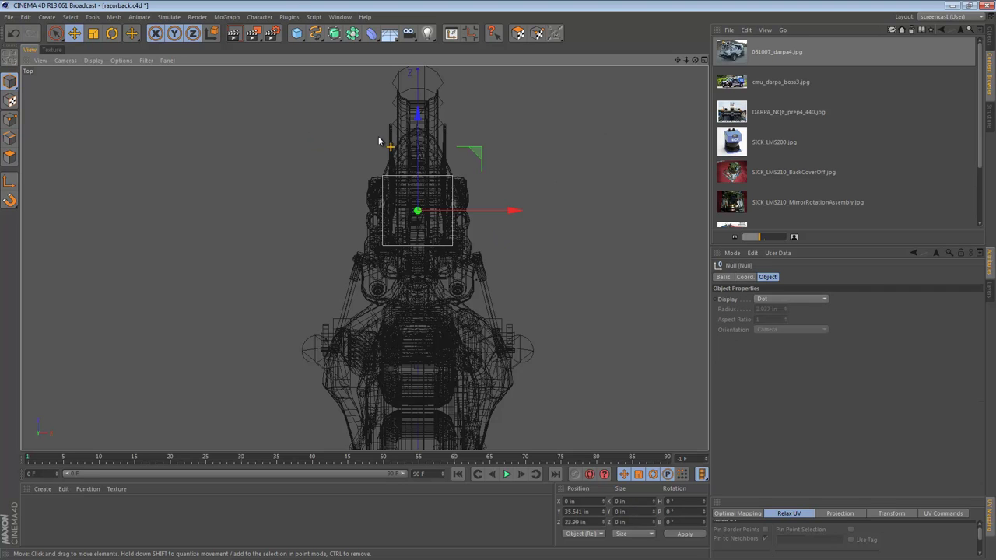
left_click_drag(428, 116, 421, 208)
key("F1")
left_click_drag(405, 138, 491, 189, "alt")
left_click(991, 41)
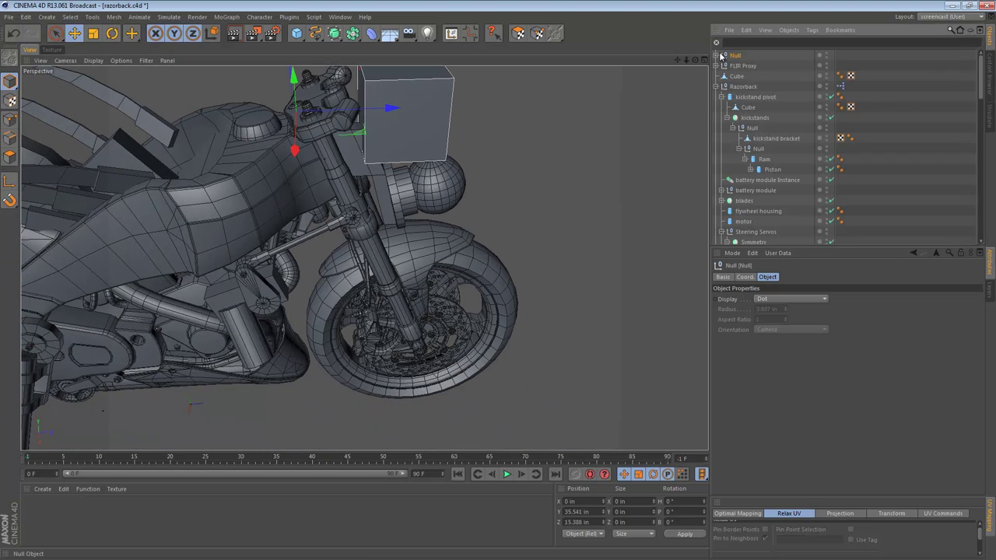
left_click(717, 55)
left_click_drag(438, 143, 386, 187, "alt")
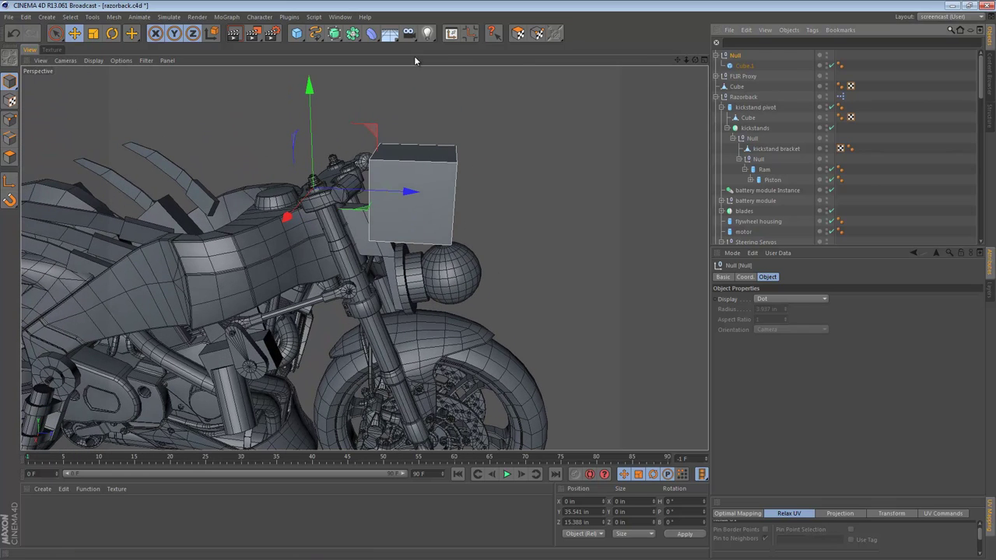
Step: Rename the new cube's parent null as Lidar
left_click_drag(353, 32, 534, 65)
key("ctrl+z")
type("Lid")
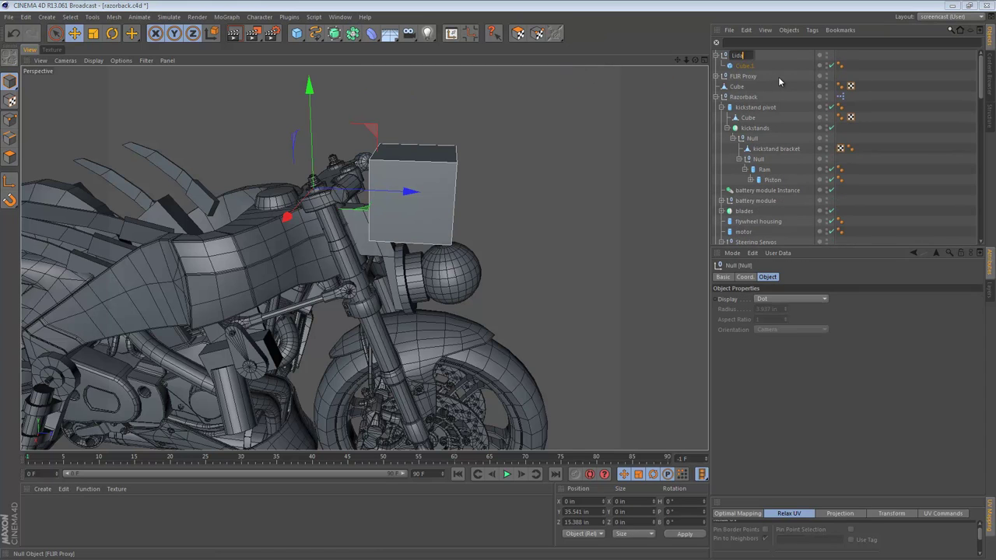
type("ar")
key("Return")
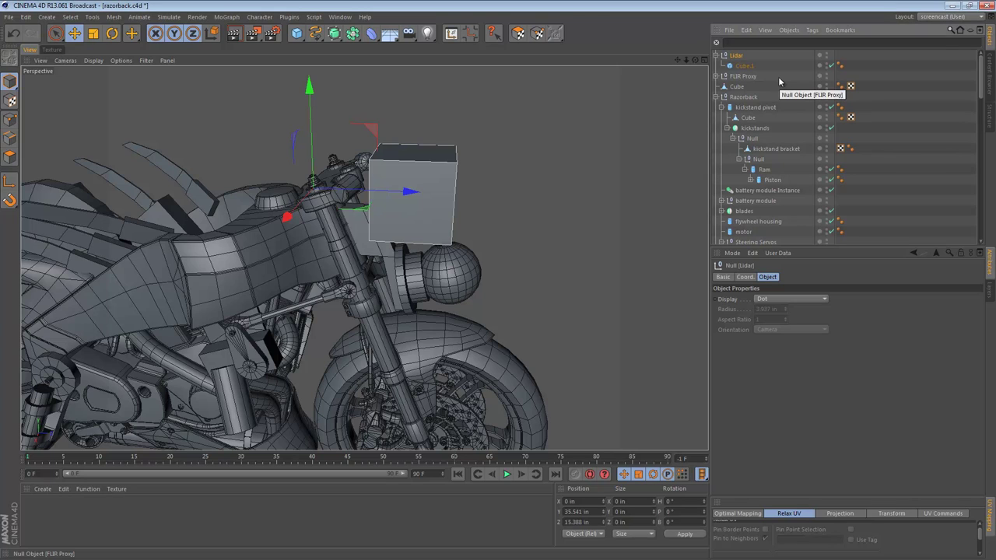
left_click_drag(372, 36, 544, 85)
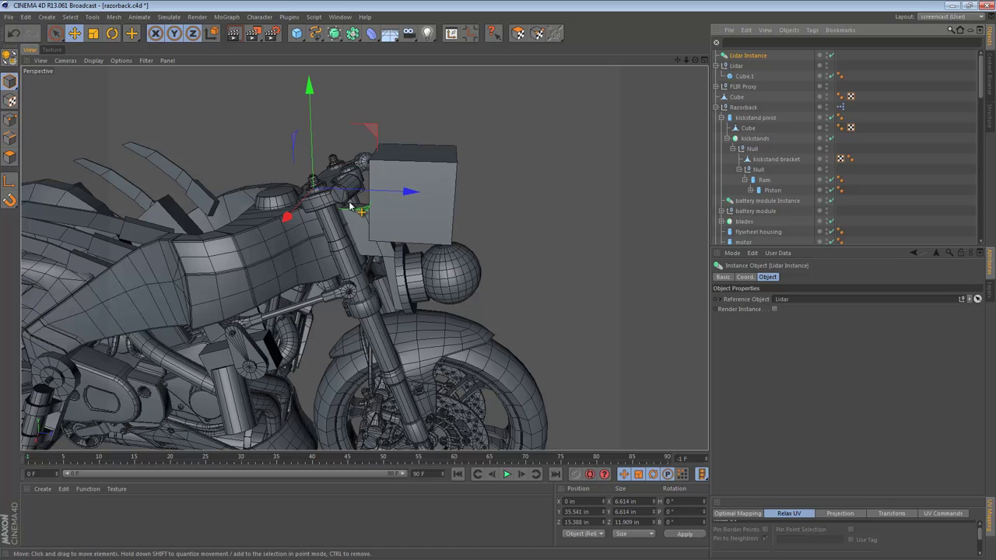
left_click_drag(352, 206, 543, 255, "alt")
key("r")
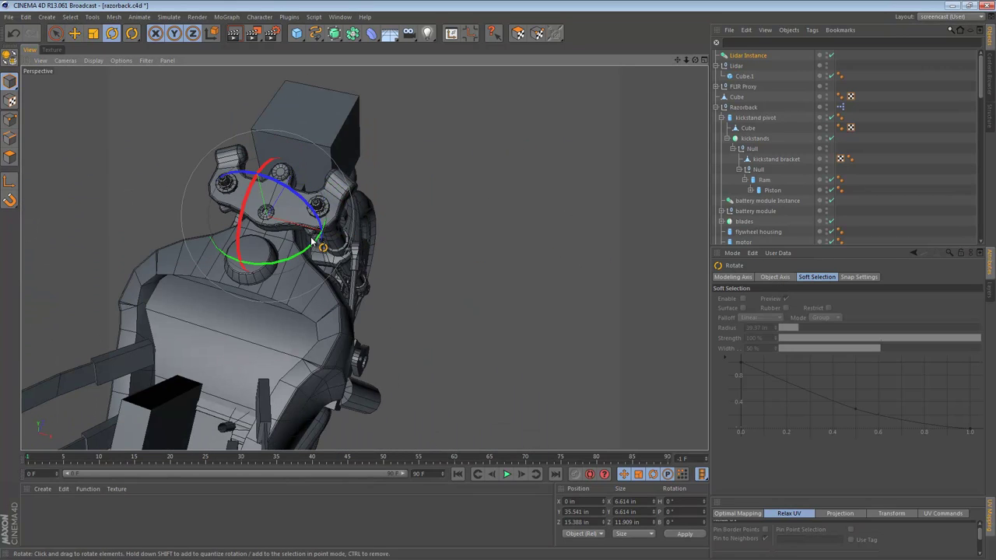
mouse_move(319, 249)
left_mouse_down()
mouse_move(335, 230)
mouse_move(317, 234)
left_mouse_up()
key("ctrl+z")
left_click(754, 59)
key("Delete")
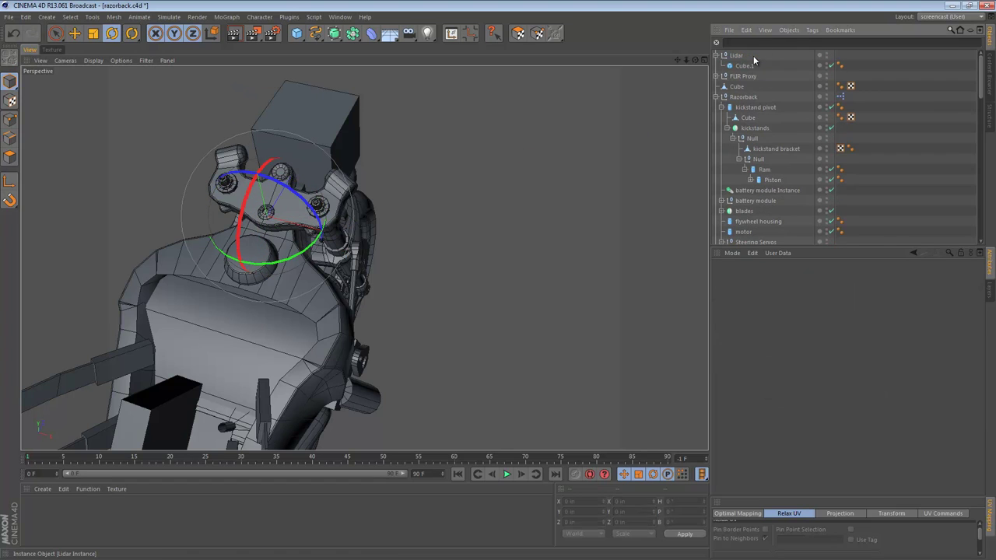
Step: Move only the Lidar null's axis farther back to about Z 1.17 in, leaving its cube in place
left_click(737, 57)
left_click_drag(341, 248, 198, 178, "alt")
key("F2")
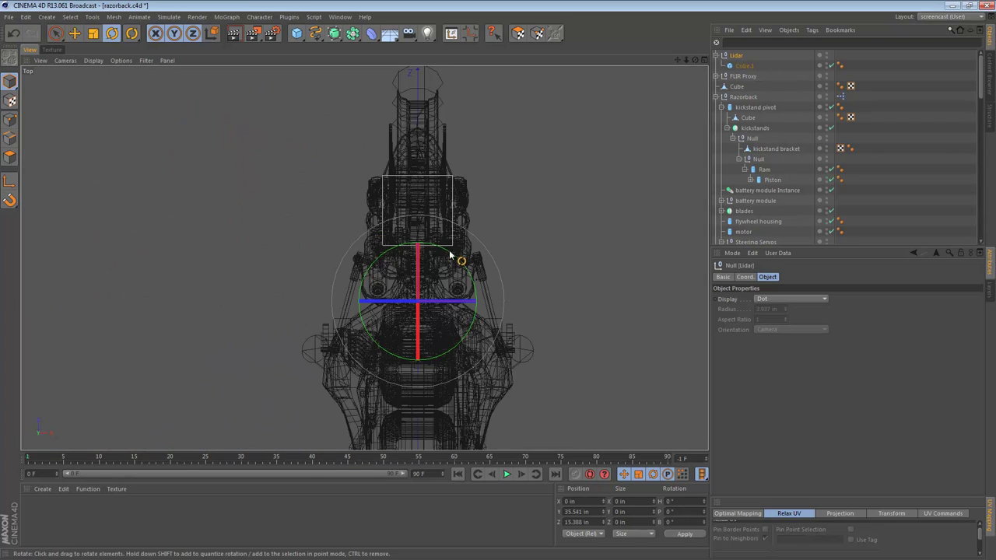
right_click_drag(382, 265, 431, 266, "alt")
middle_click_drag(431, 266, 422, 211, "alt")
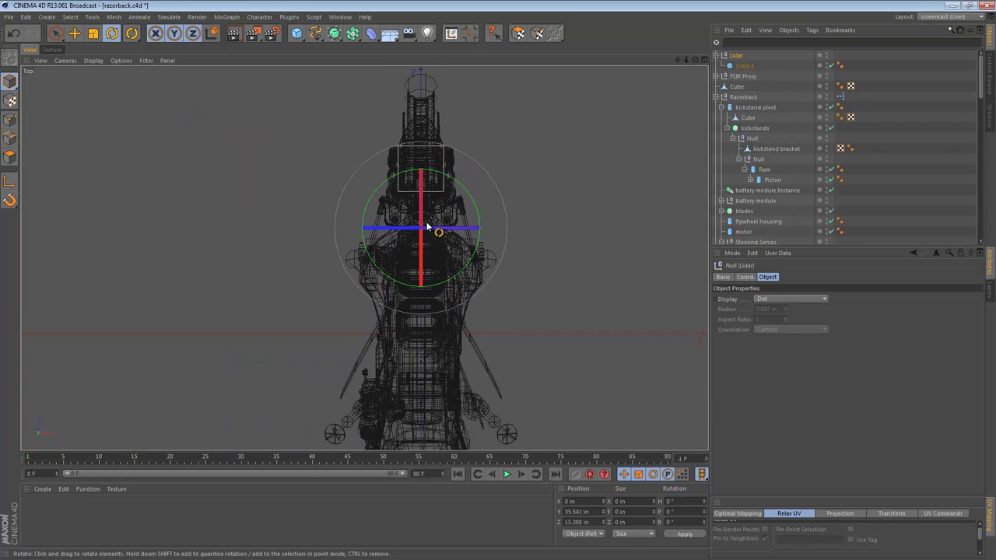
key("e")
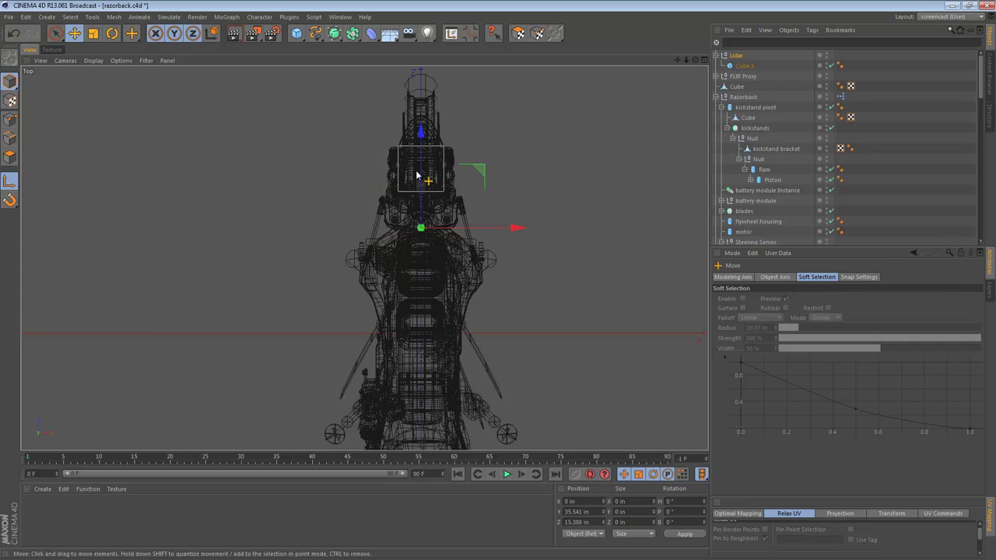
left_click_drag(417, 173, 425, 240)
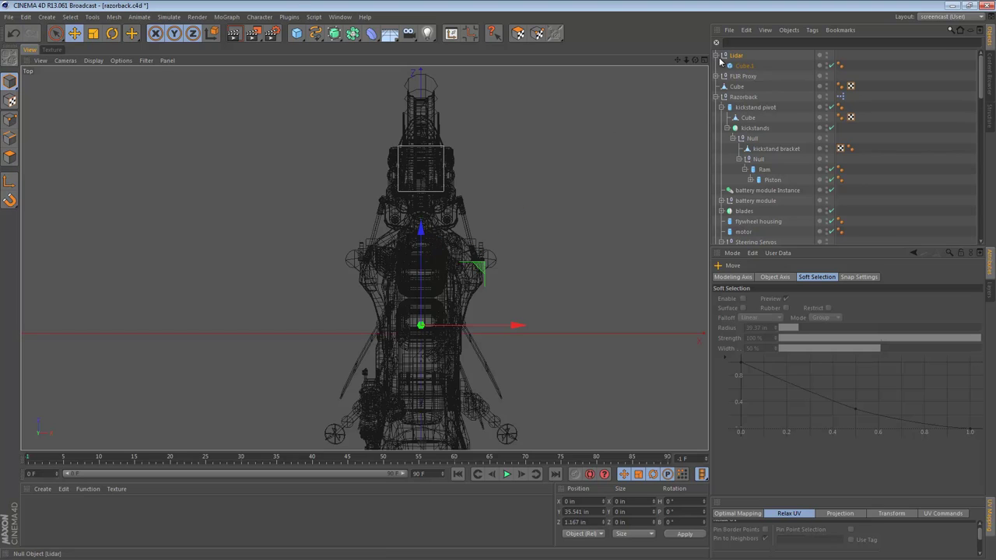
Step: Add two instances of the Lidar group and rotate their headings to 25° and -25°
left_click_drag(353, 32, 556, 67)
key("r")
left_click_drag(514, 210, 440, 172)
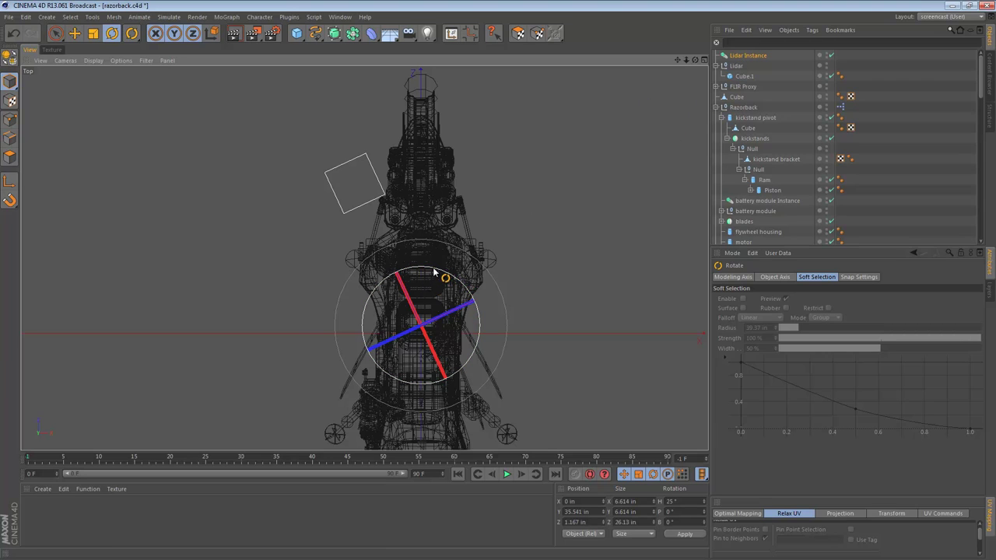
left_click_drag(436, 274, 472, 303)
key("F1")
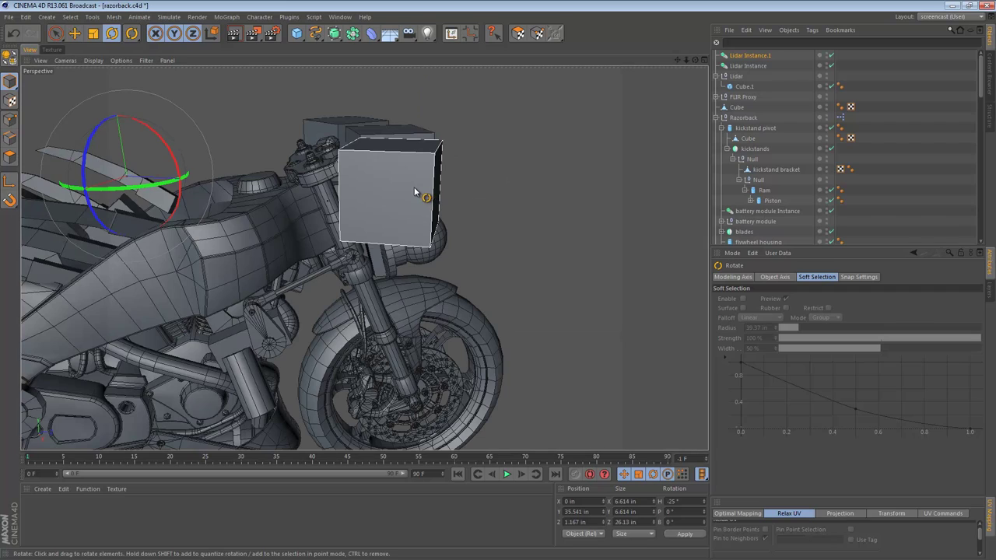
Step: Scale the cube inside the Lidar group down to about 4.58 × 5.56 × 4.58 in
left_click_drag(416, 180, 358, 178, "alt")
right_click_drag(358, 178, 391, 174, "alt")
left_click_drag(375, 153, 444, 195, "alt")
left_click(745, 86)
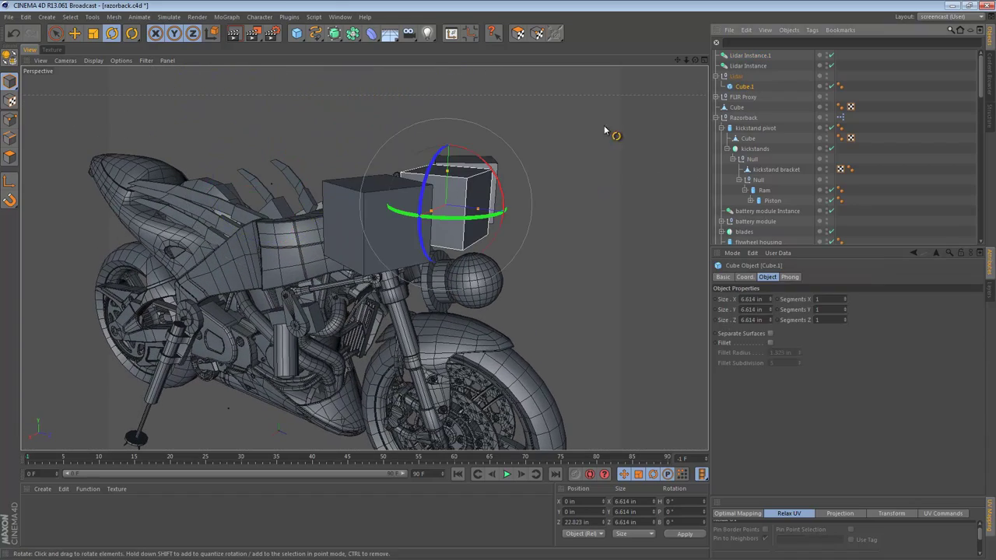
key("t")
left_click_drag(516, 151, 334, 166)
Step: Lower the Lidar group and both of its instances together to about Y 34.45 in
key("e")
left_click(736, 77)
left_click(744, 58, "shift")
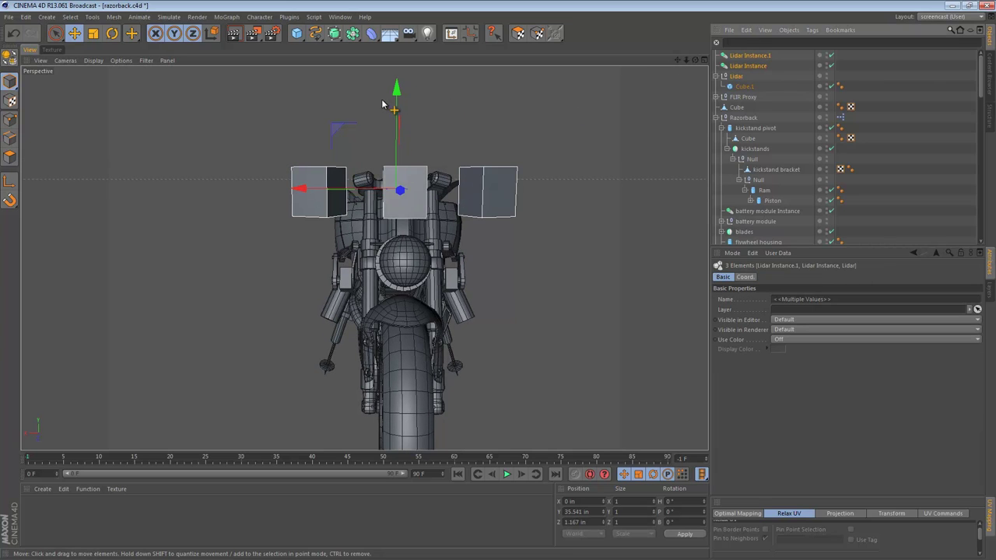
mouse_move(390, 101)
left_mouse_down()
mouse_move(395, 92)
mouse_move(396, 108)
mouse_move(401, 96)
left_mouse_up()
left_click_drag(444, 161, 692, 292, "alt")
key("F2")
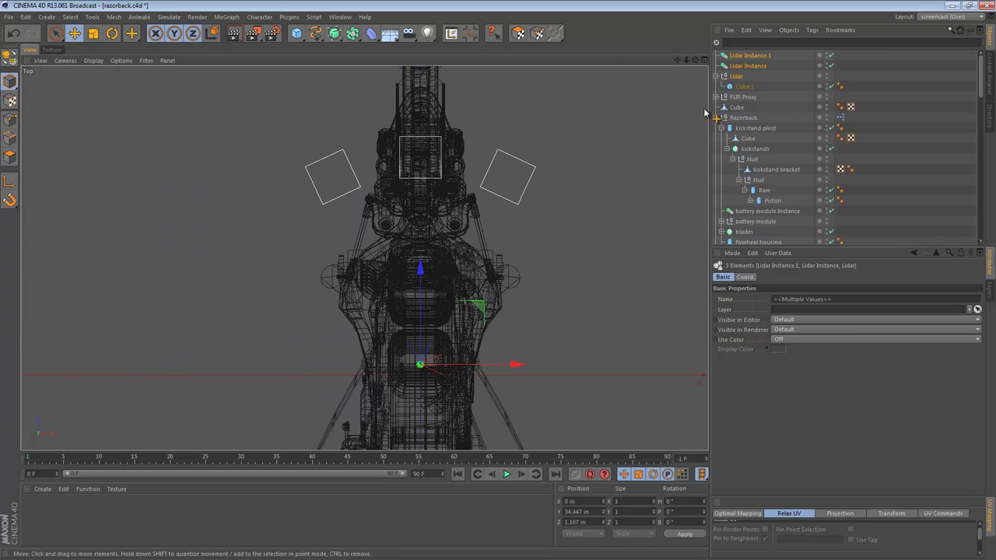
Step: Try turning the first Lidar instance inward to a heading of about 16.6°
left_click(748, 66)
key("r")
left_click_drag(518, 161, 574, 189)
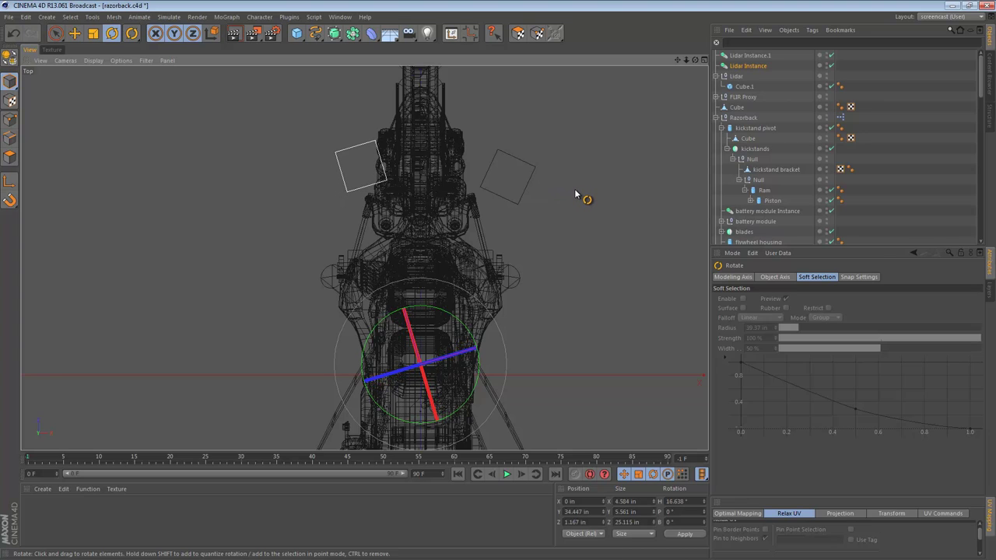
Step: Delete both Lidar instances, keeping only the original Lidar group
left_click(746, 66)
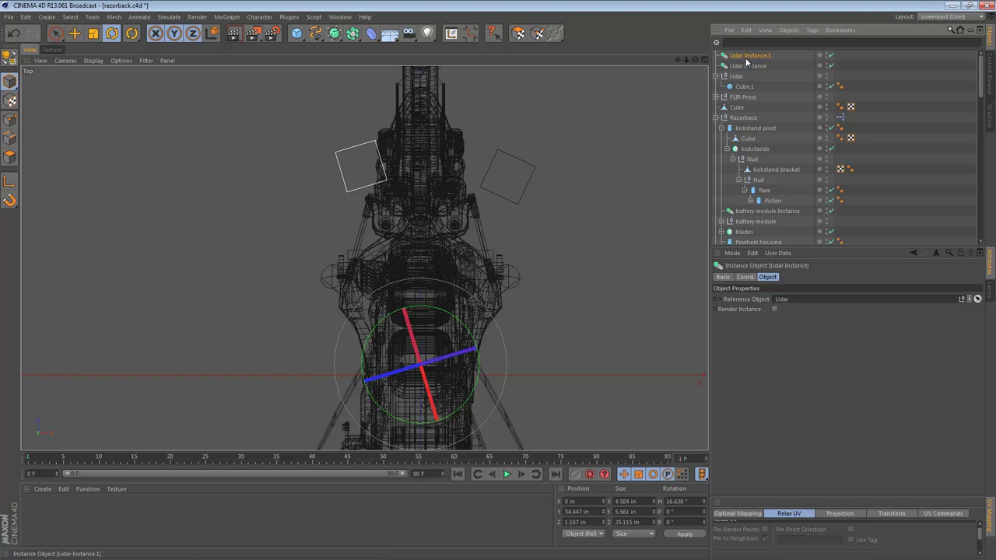
key("Delete")
left_click(745, 57)
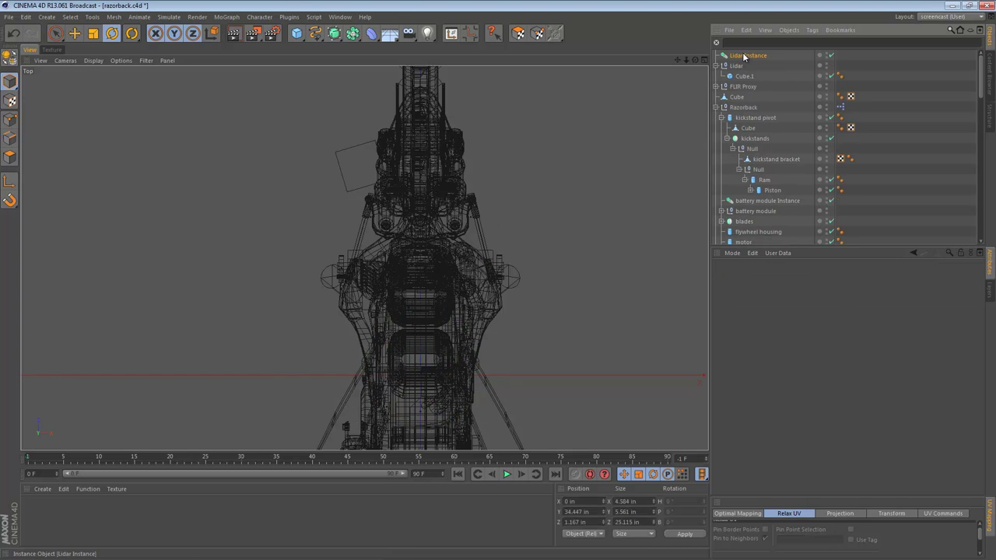
key("Delete")
Step: Move only the Lidar null's axis forward to about Z 16.84 in, leaving its cube in place
left_click(741, 57)
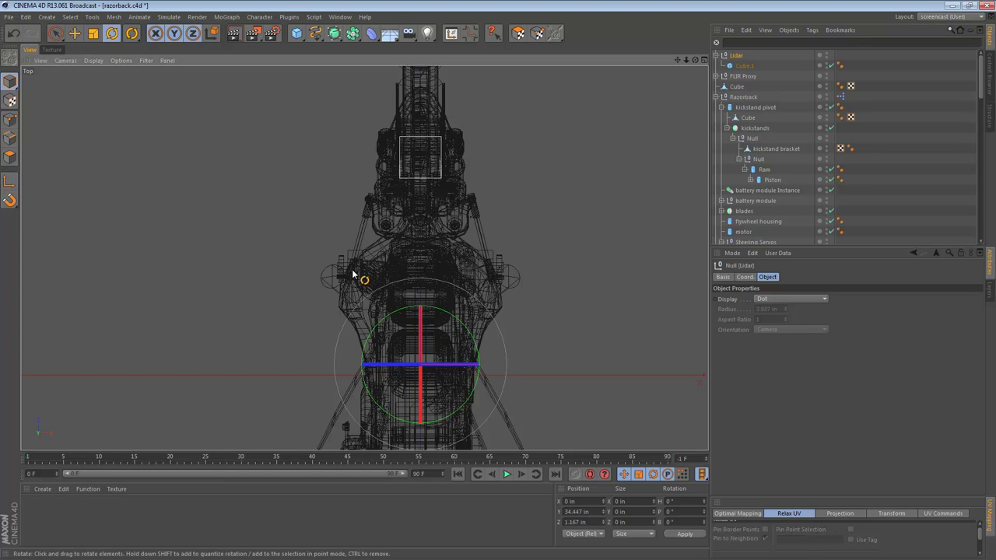
key("e")
left_click_drag(471, 314, 430, 134)
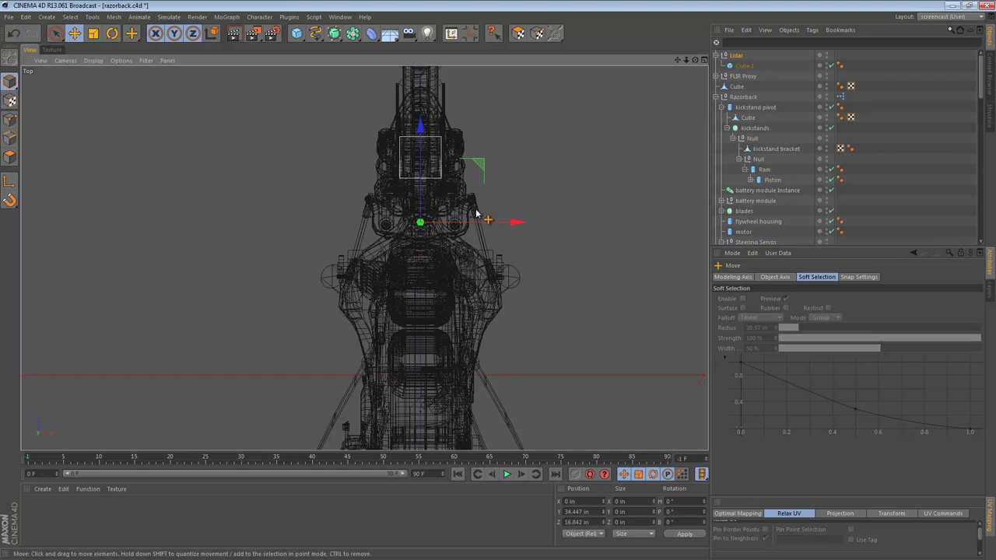
Step: Add an instance of the Lidar group and a Symmetry object, and move the Symmetry to about Y 31.27 in, Z 16.92 in
left_click(724, 56)
left_click(737, 56)
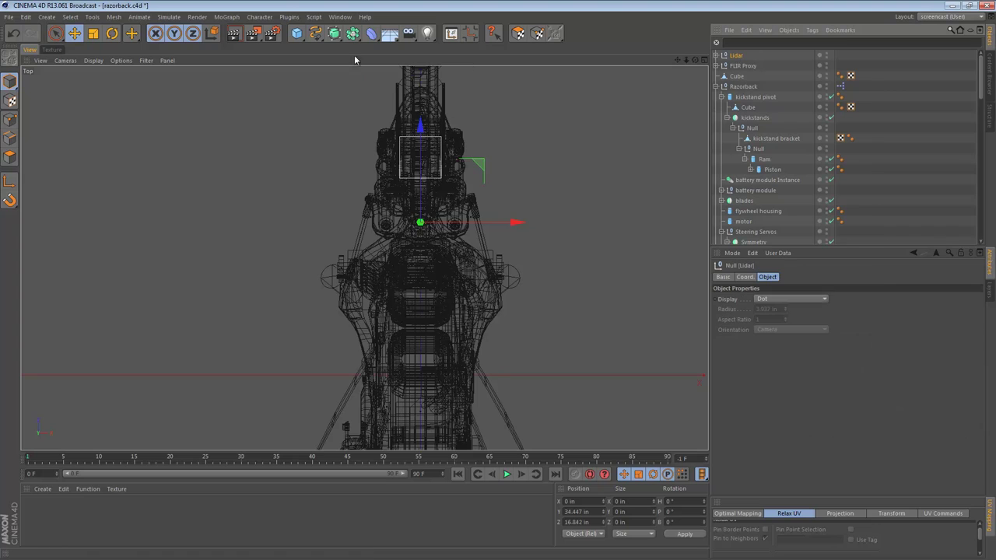
left_click_drag(354, 33, 547, 67)
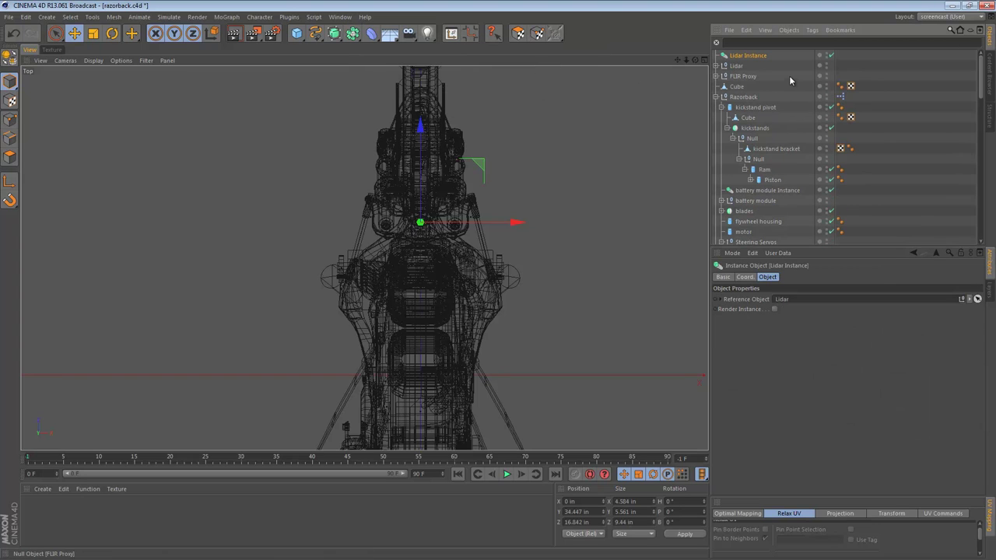
left_click_drag(352, 34, 477, 86)
middle_click(422, 329)
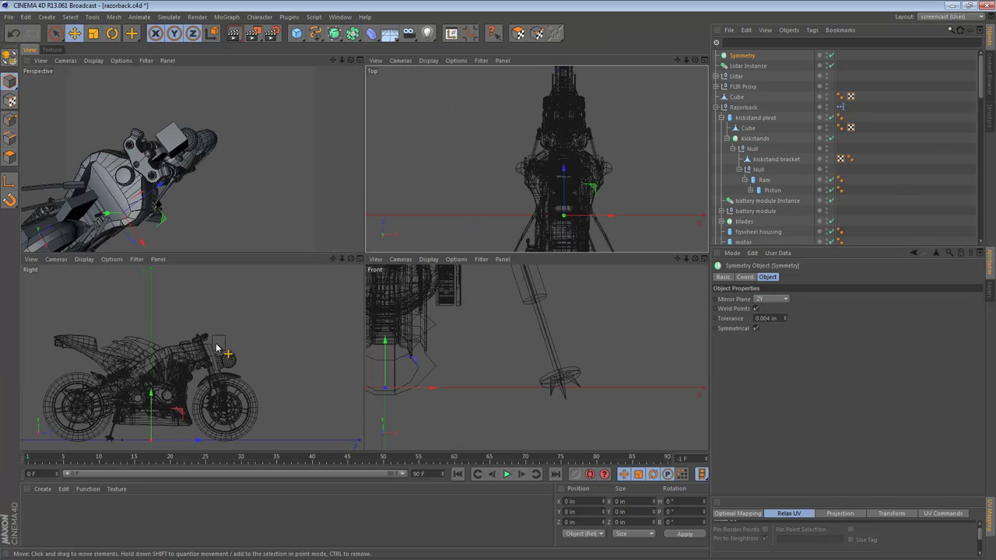
left_click_drag(207, 348, 249, 311)
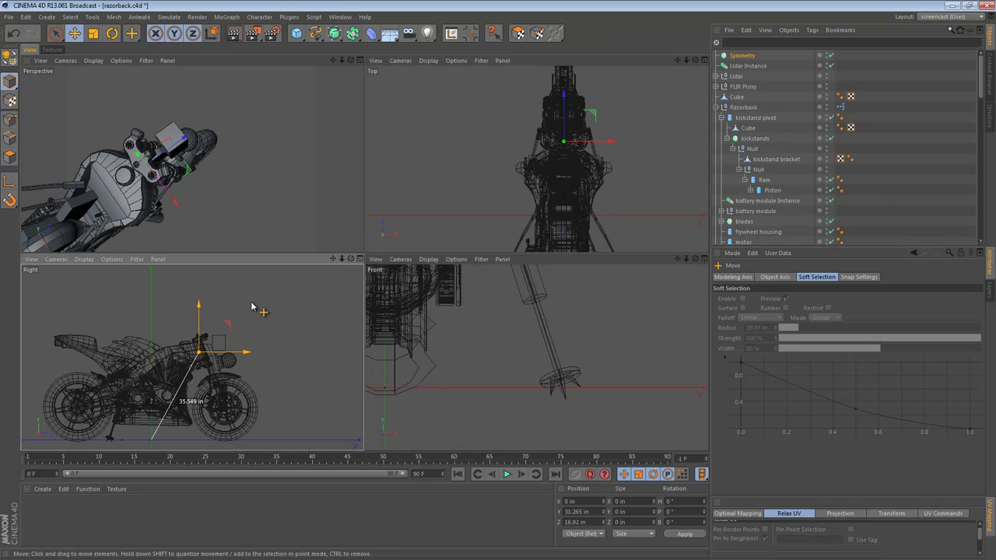
Step: Make the Lidar instance a child of the Symmetry object
left_click_drag(189, 172, 151, 144, "alt")
right_click_drag(151, 145, 183, 143, "alt")
middle_click_drag(182, 143, 256, 171, "alt")
left_click_drag(257, 170, 271, 163, "alt")
left_click(741, 65)
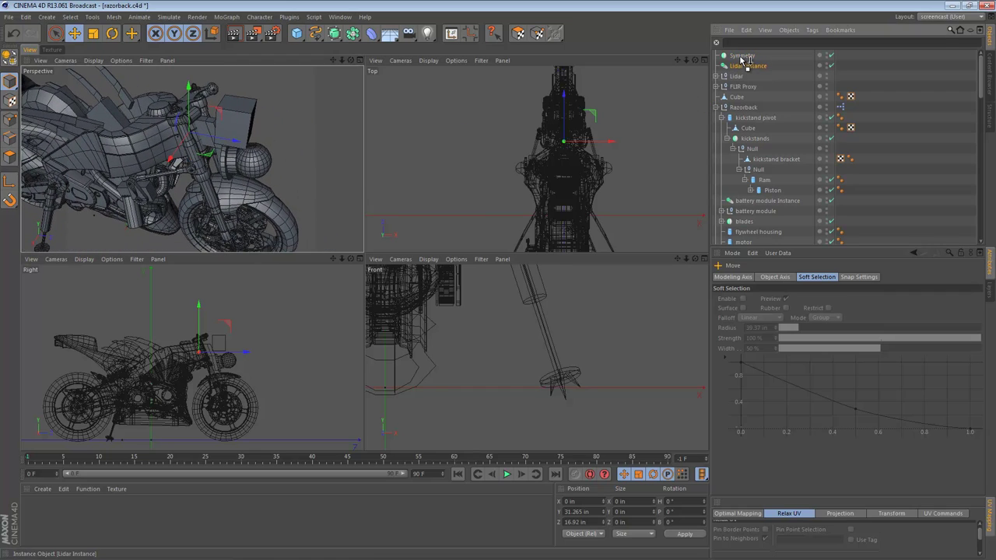
Step: Offset the Lidar instance to about X -5.38 in, Z -7.43 in and turn its heading to about 22.8°
scroll(612, 137, "up", 5)
key("e")
left_click_drag(597, 180, 576, 197)
key("r")
key("e")
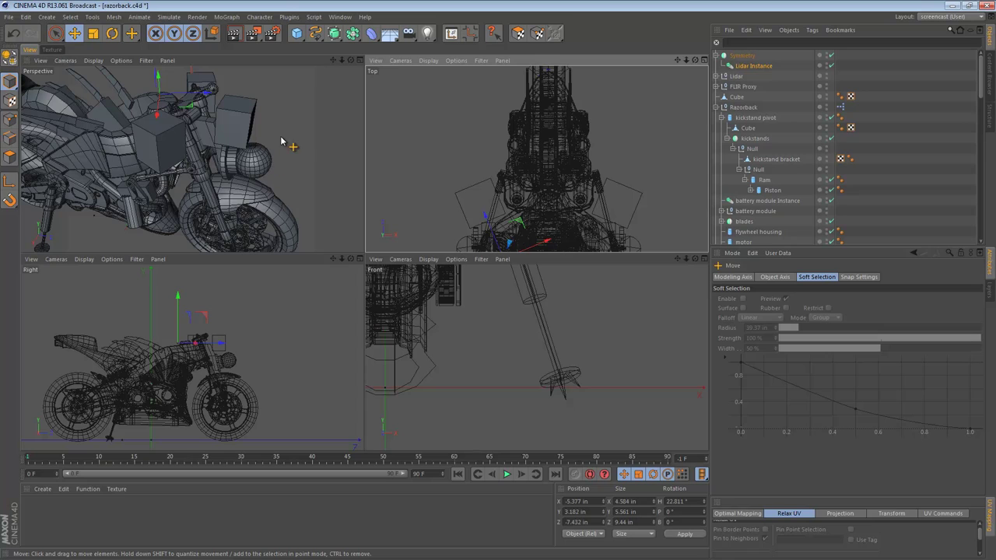
Step: Move the original Lidar group slightly back to about Z 16.18 in
scroll(227, 331, "up", 6)
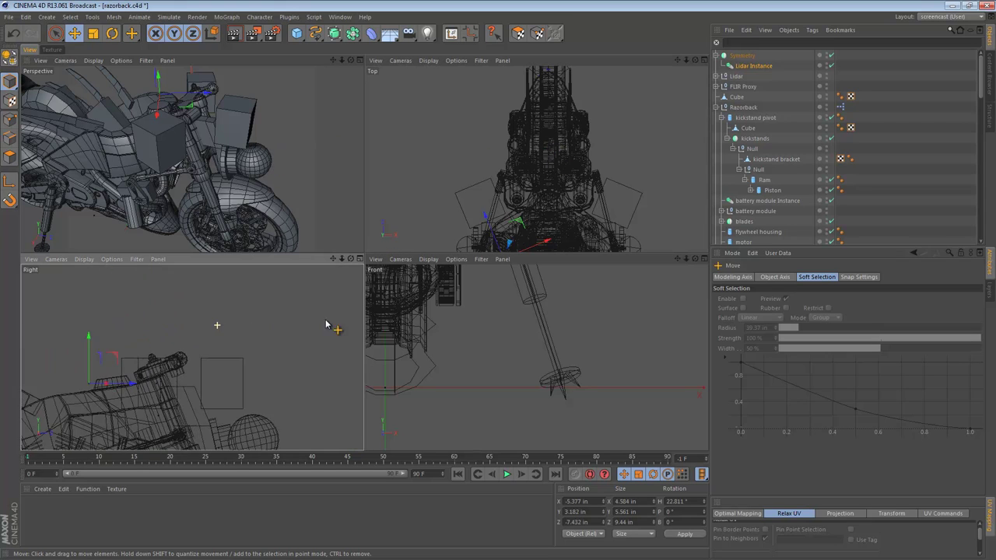
left_click(283, 296)
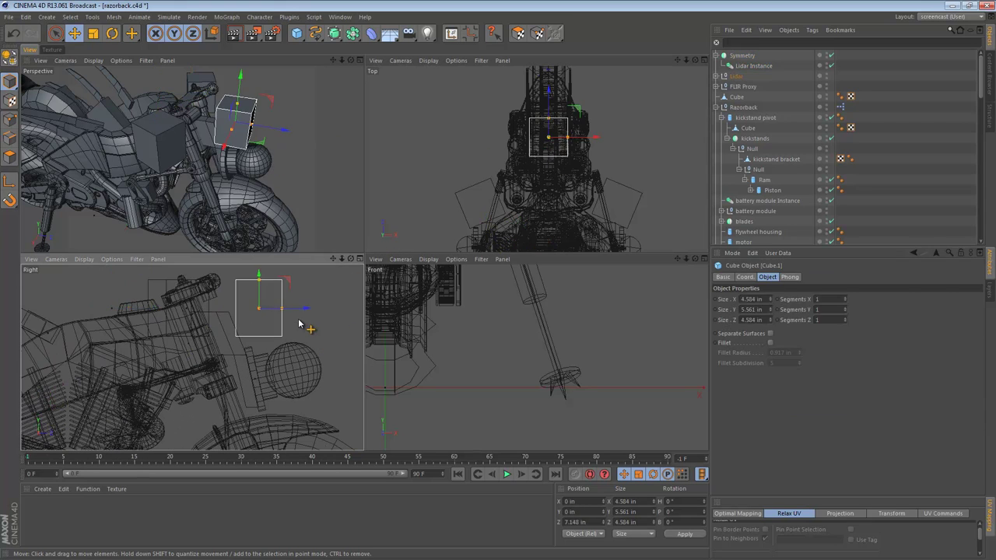
left_click(740, 77)
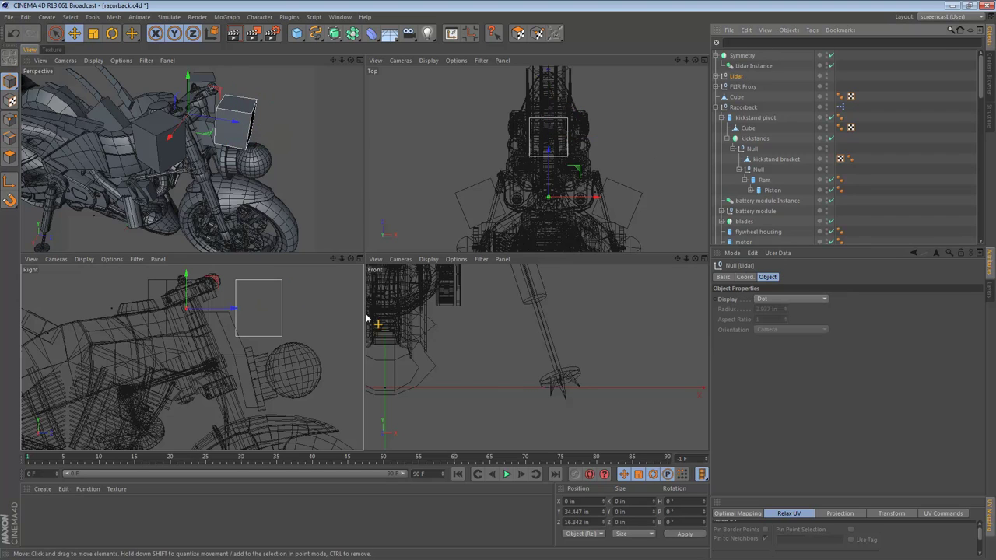
left_click_drag(235, 311, 227, 310)
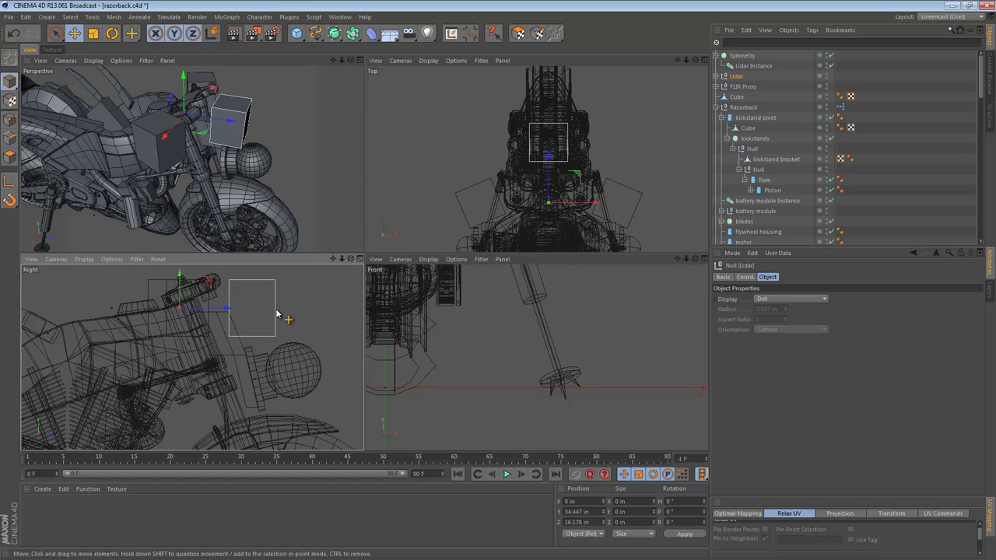
Step: Tilt the Lidar instance to a pitch of about -10.3°, with heading about 23.2° and bank about 4.4°
left_click(741, 66)
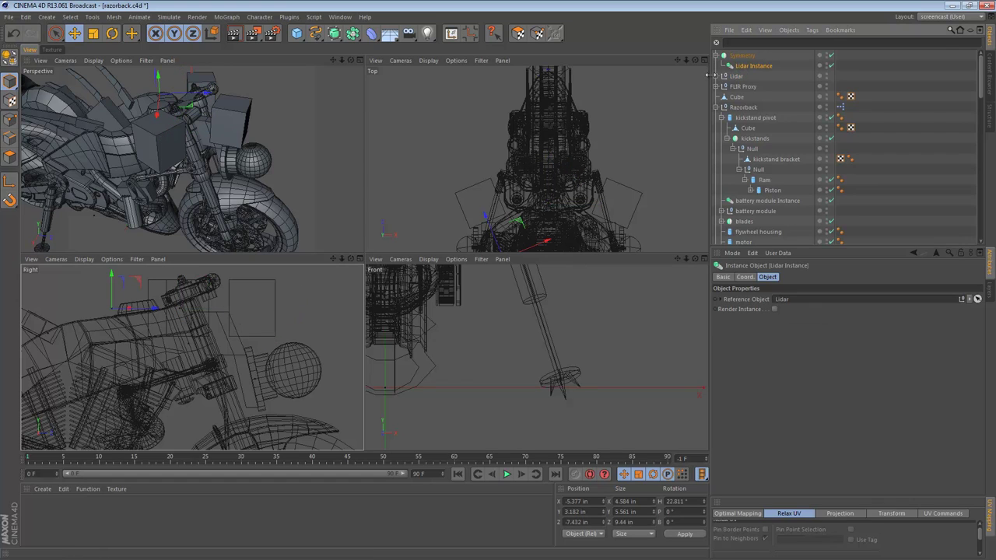
key("r")
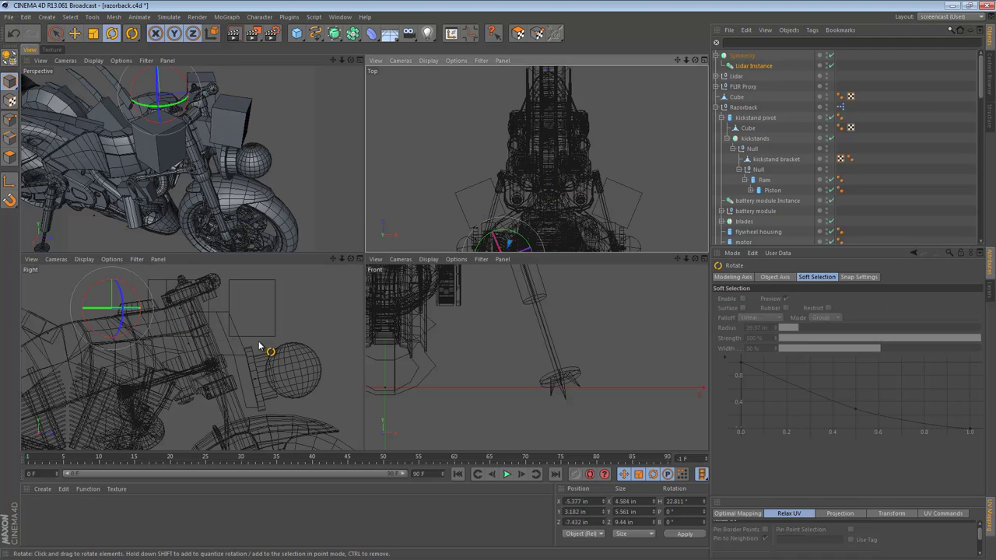
left_click_drag(281, 322, 283, 351)
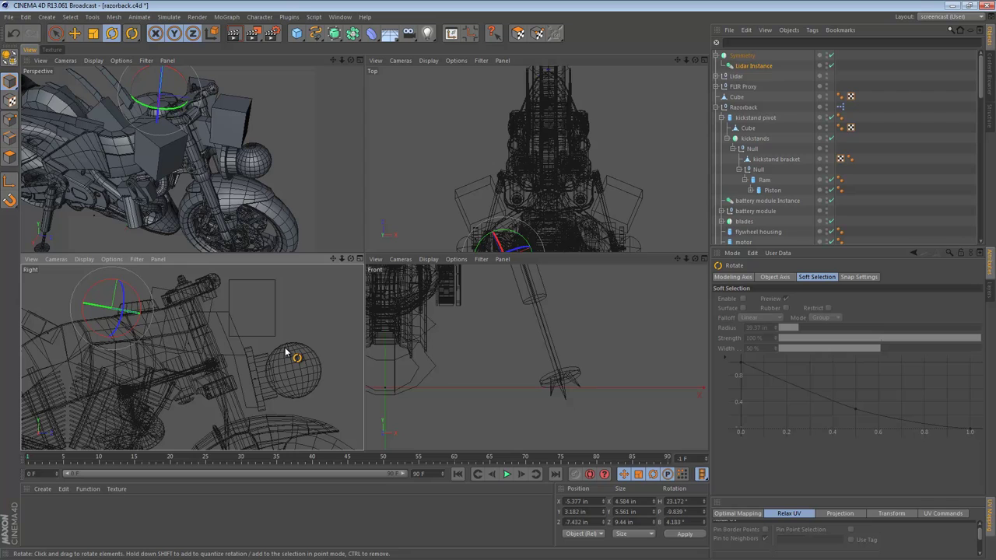
Step: Reposition the Lidar instance beside the tank at about X -7.44 in, Y 0.40 in, Z -10.61 in
scroll(546, 203, "up", 5)
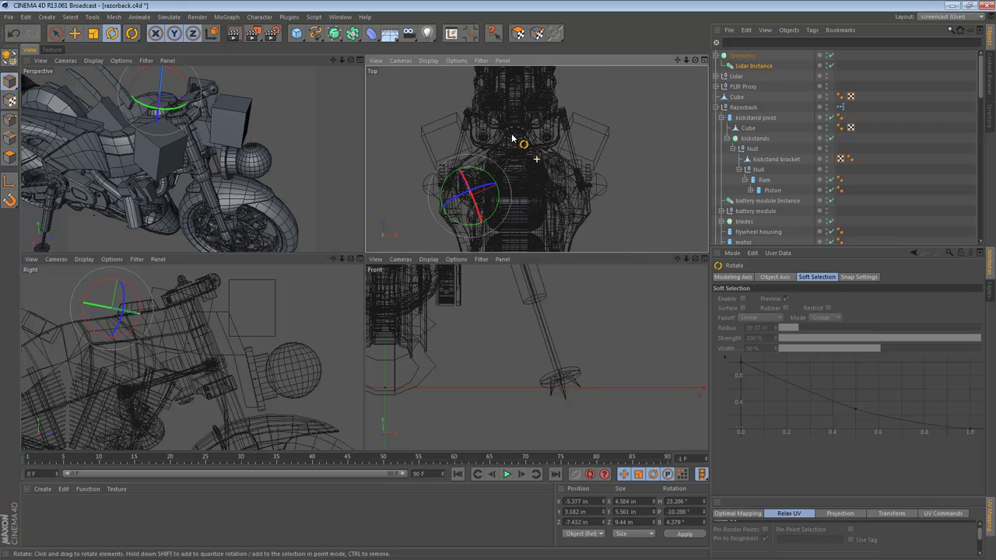
key("e")
left_click_drag(498, 169, 502, 166)
middle_click(296, 154)
left_click_drag(298, 155, 581, 204, "alt")
left_click_drag(289, 165, 330, 298)
left_click_drag(276, 212, 266, 210)
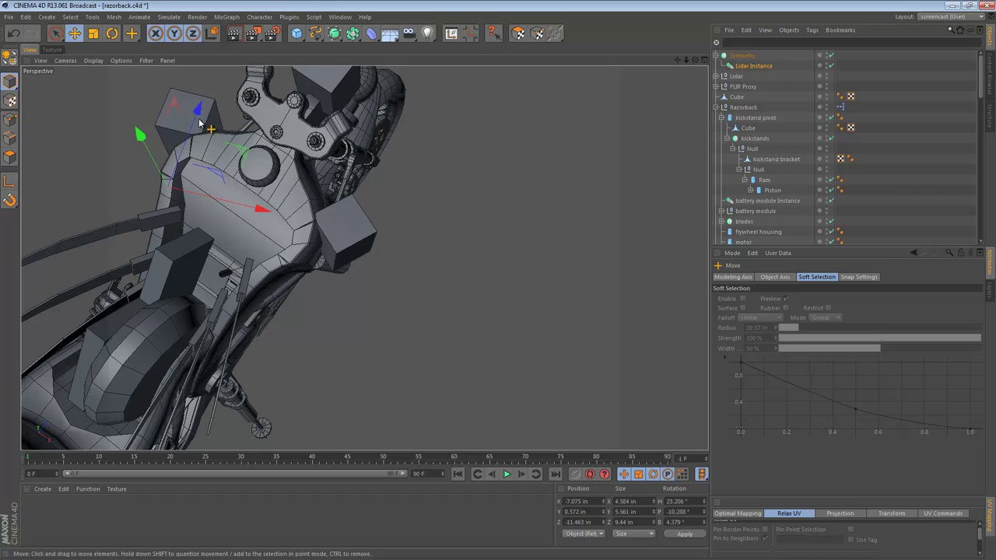
left_click_drag(196, 109, 200, 102)
left_click_drag(318, 149, 500, 307, "alt")
right_click_drag(464, 209, 358, 216, "alt")
left_click_drag(405, 222, 280, 209, "alt")
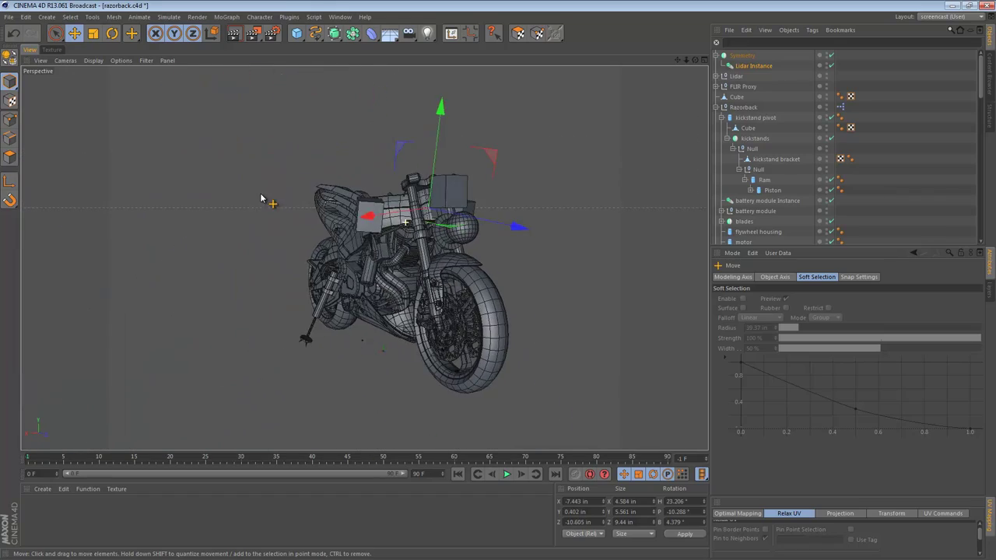
Step: Raise the mirrored Lidar instance slightly beside the tank, and clear the selection
key("ctrl+shift+a")
left_click_drag(398, 233, 438, 272, "alt")
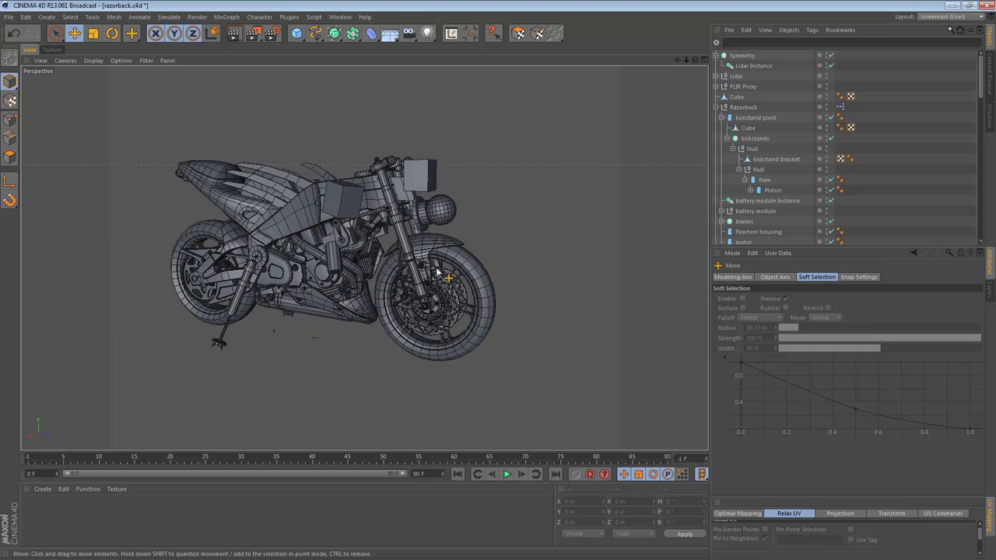
right_click_drag(328, 212, 406, 209, "alt")
left_click(350, 205)
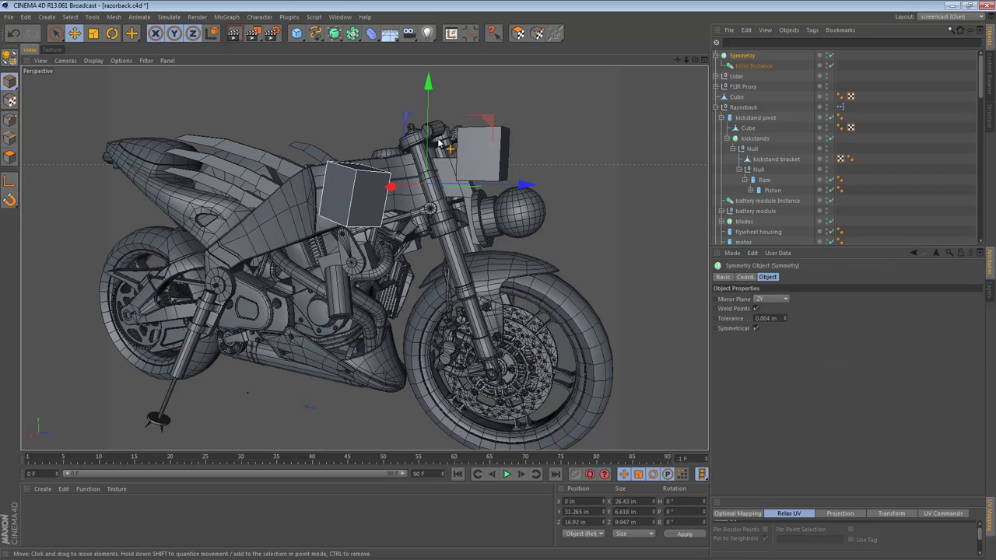
left_click(753, 65)
left_click_drag(390, 88, 494, 173)
left_click_drag(424, 177, 231, 176, "alt")
key("ctrl+shift+a")
right_click_drag(517, 177, 369, 179, "alt")
left_click_drag(369, 178, 418, 218, "alt")
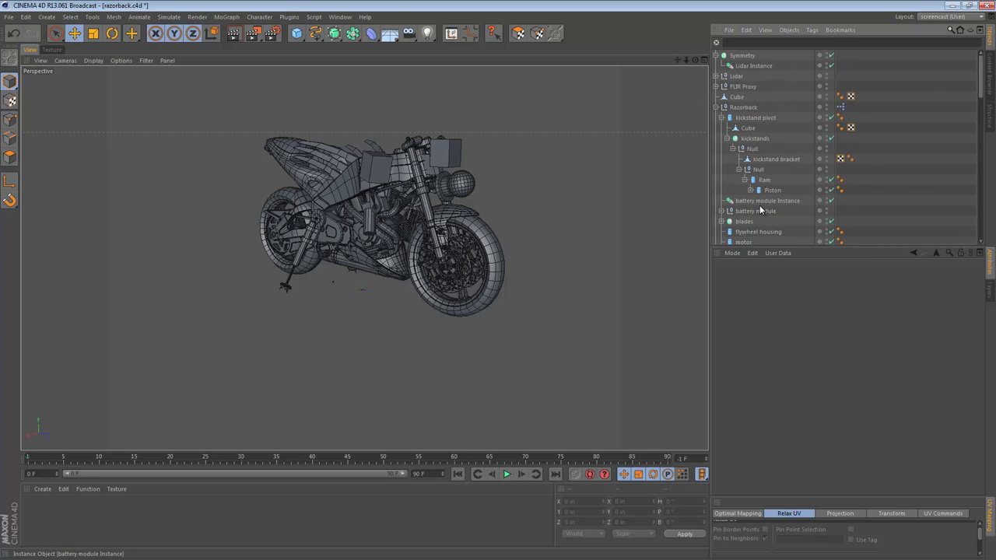
Step: Add the Razorback null's Steering user data to the viewport HUD
left_click(744, 117)
left_click(731, 97)
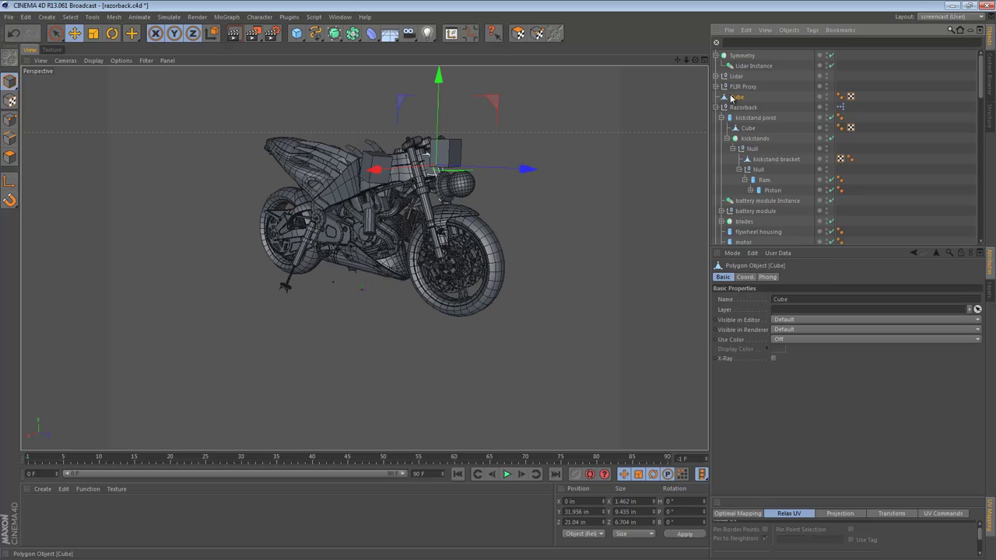
left_click(744, 108)
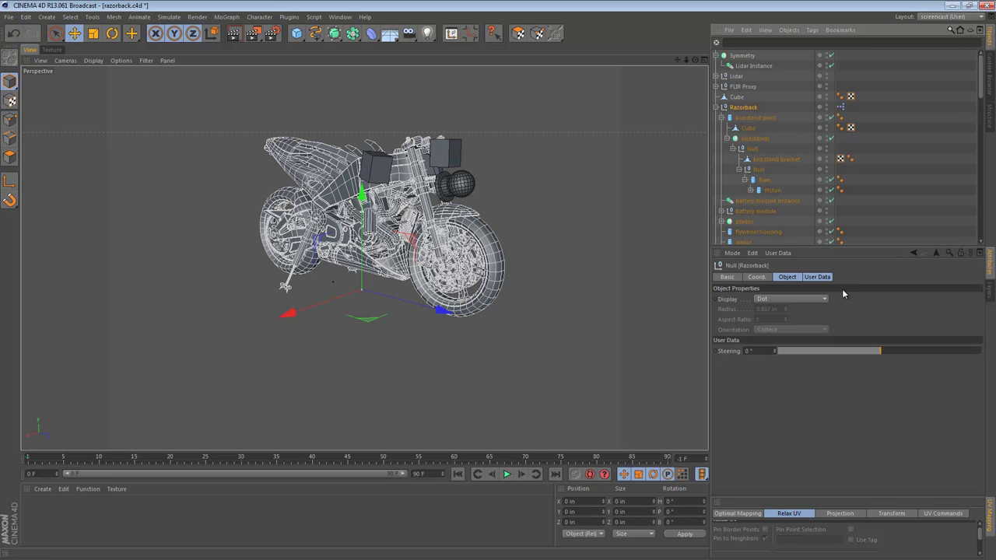
right_click(748, 109)
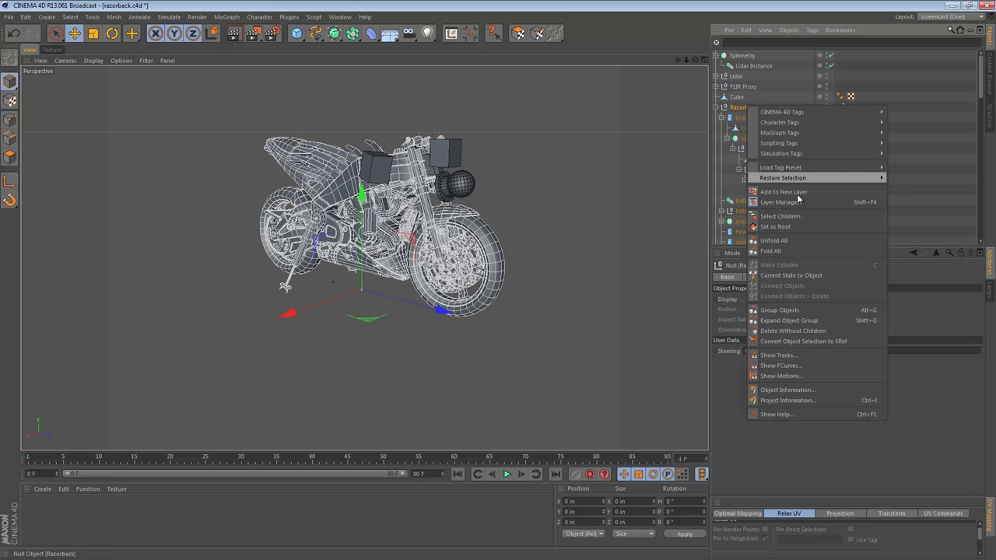
left_click(867, 364)
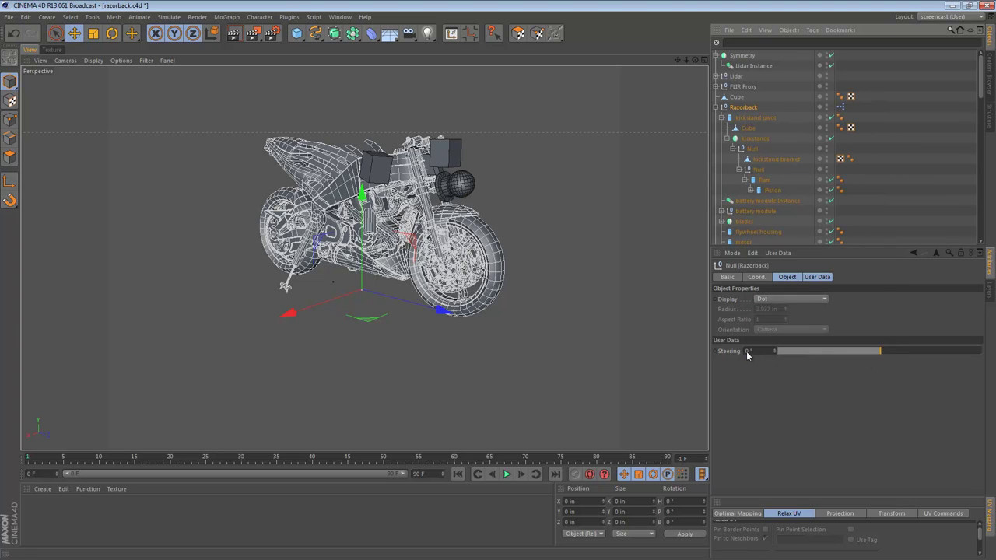
left_click(747, 352)
right_click(737, 354)
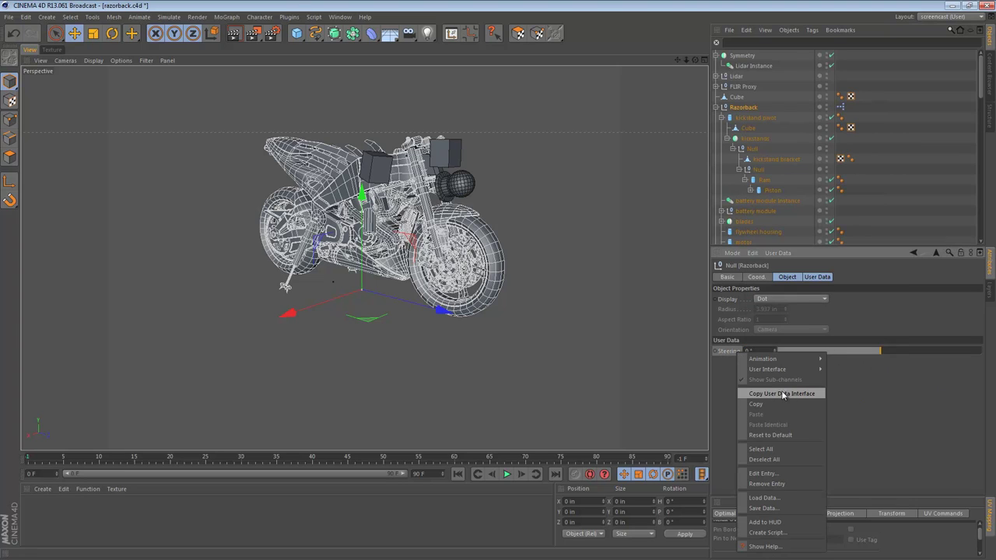
left_click(790, 522)
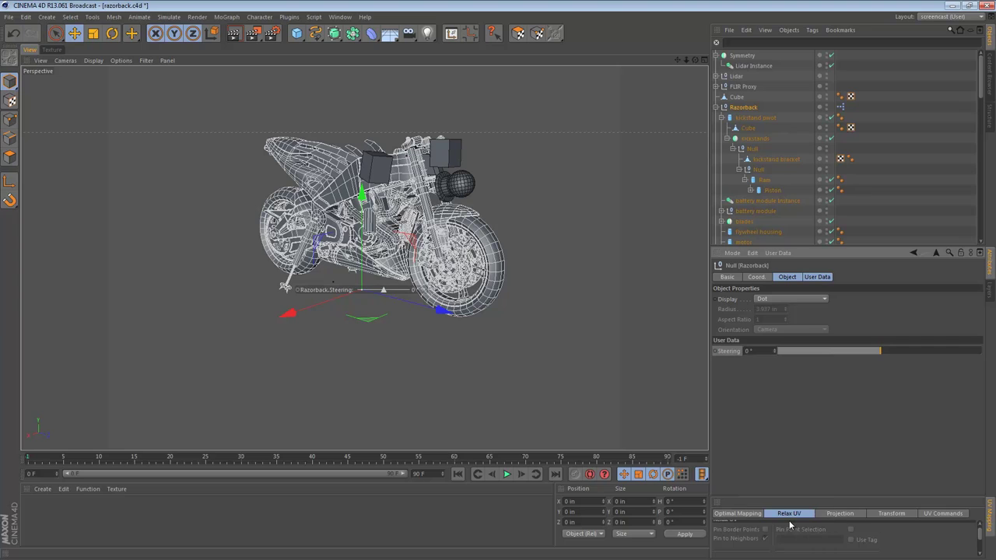
Step: Place the Steering HUD slider above the motorcycle and set it to show always
left_click_drag(312, 291, 497, 80, "ctrl")
right_click(500, 84)
mouse_move(529, 87)
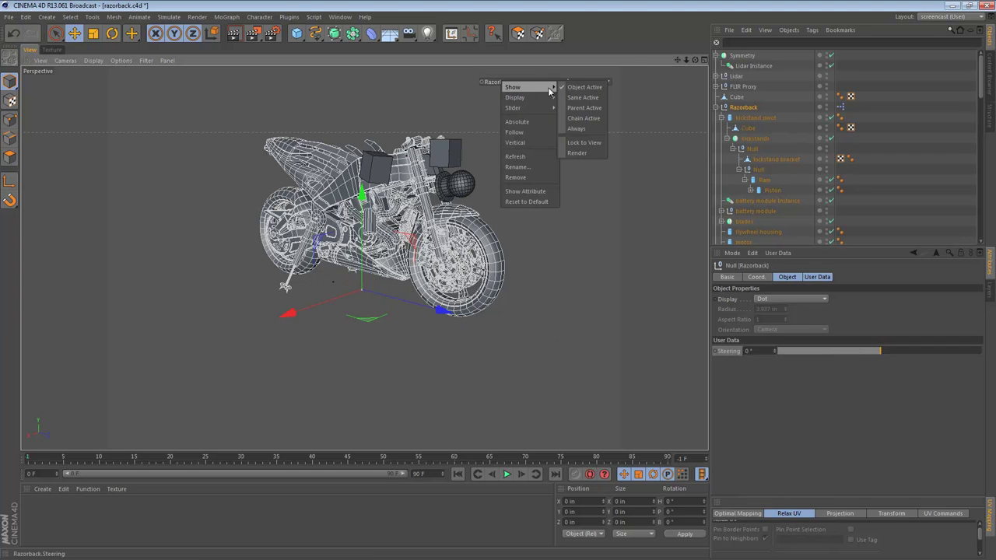
left_click(581, 129)
left_click(867, 127)
Step: Swing the steering to one side with the HUD slider, and select the center Lidar cube near the handlebar
right_click_drag(480, 164, 526, 166, "alt")
left_click_drag(511, 191, 544, 172, "alt")
left_click_drag(566, 86, 610, 88)
left_click_drag(509, 111, 571, 225, "alt")
left_click(579, 211)
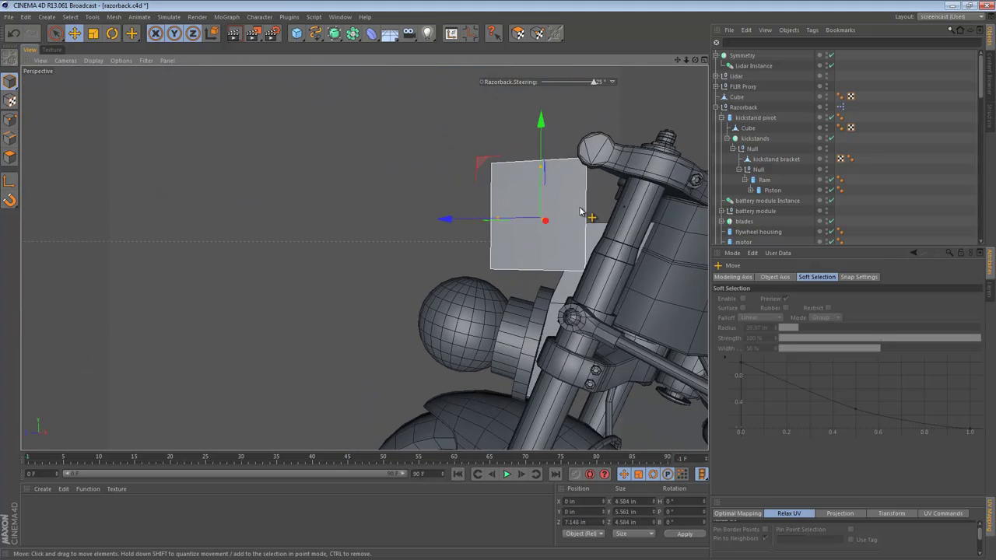
Step: Move the Lidar null forward by about 0.5 in, away from the handlebar, and check it against the turned steering
left_click(734, 77)
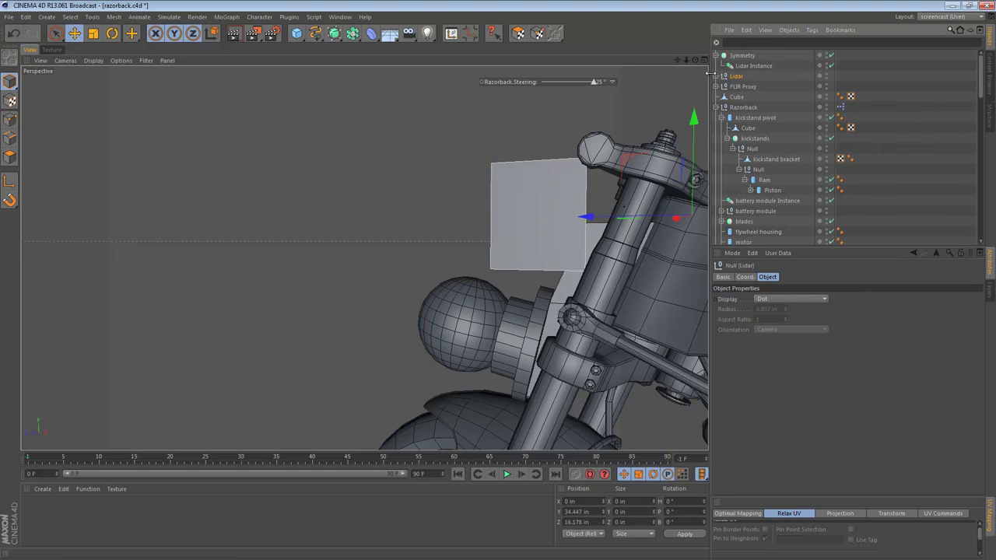
left_click(714, 76)
left_click_drag(589, 218, 575, 225)
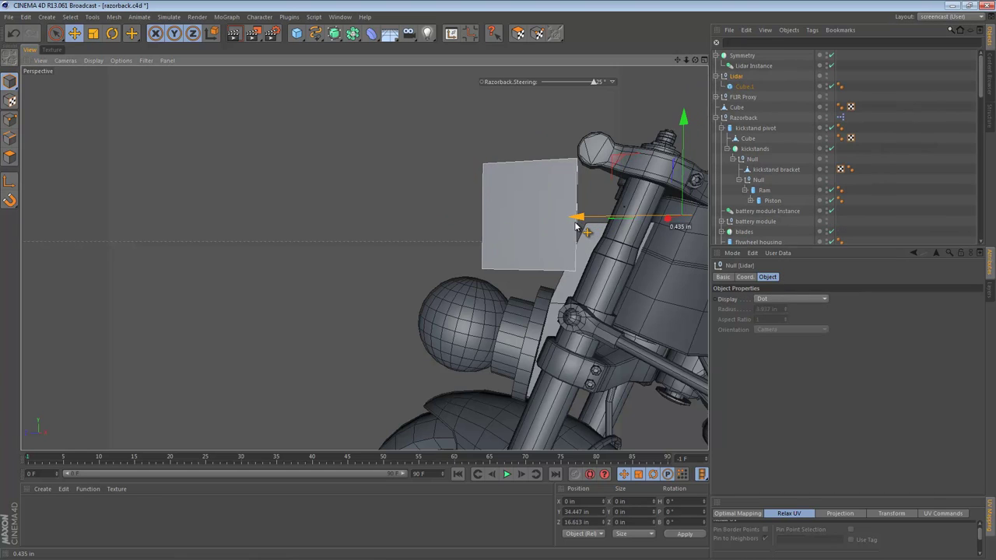
right_click_drag(619, 221, 524, 213, "alt")
middle_click_drag(618, 219, 507, 194, "alt")
left_click_drag(545, 198, 500, 306, "alt")
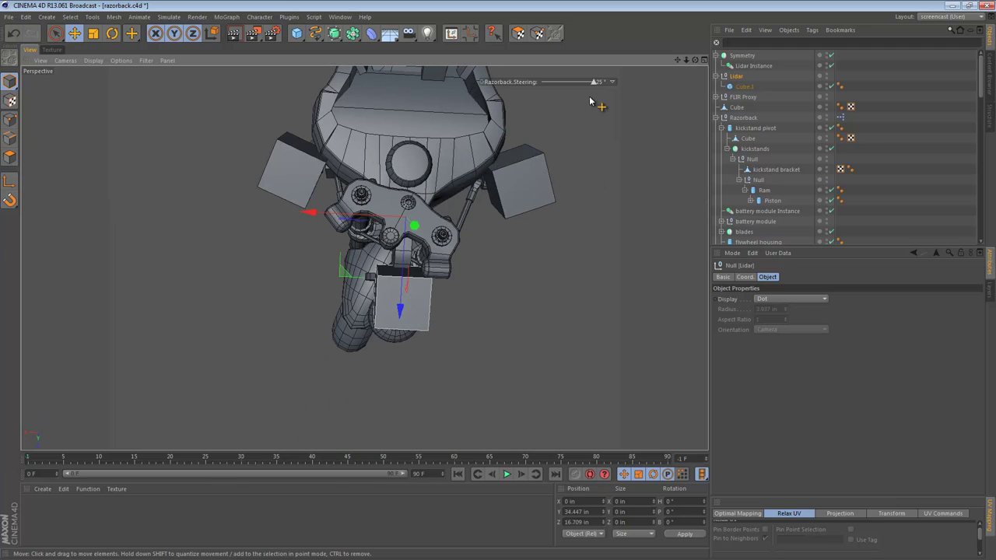
left_click_drag(595, 84, 620, 83)
Step: Reposition the Lidar Instance inside the Symmetry to about X -6.63, Y 2.15, Z -8.14 in, clear of the turning handlebars
left_click(743, 57)
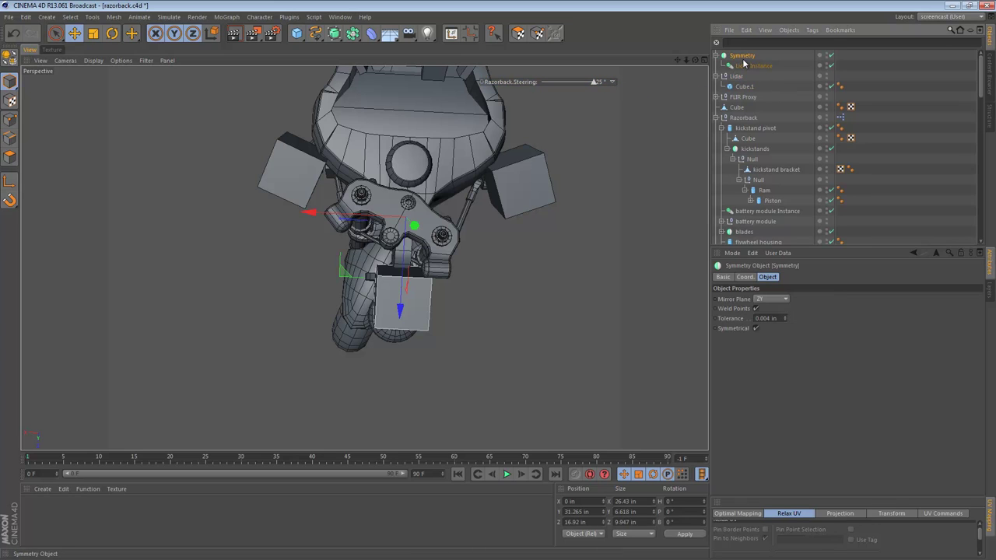
left_click(751, 67)
key("e")
left_click_drag(488, 145, 475, 167)
left_click_drag(466, 164, 498, 302, "alt")
left_click_drag(506, 247, 667, 211)
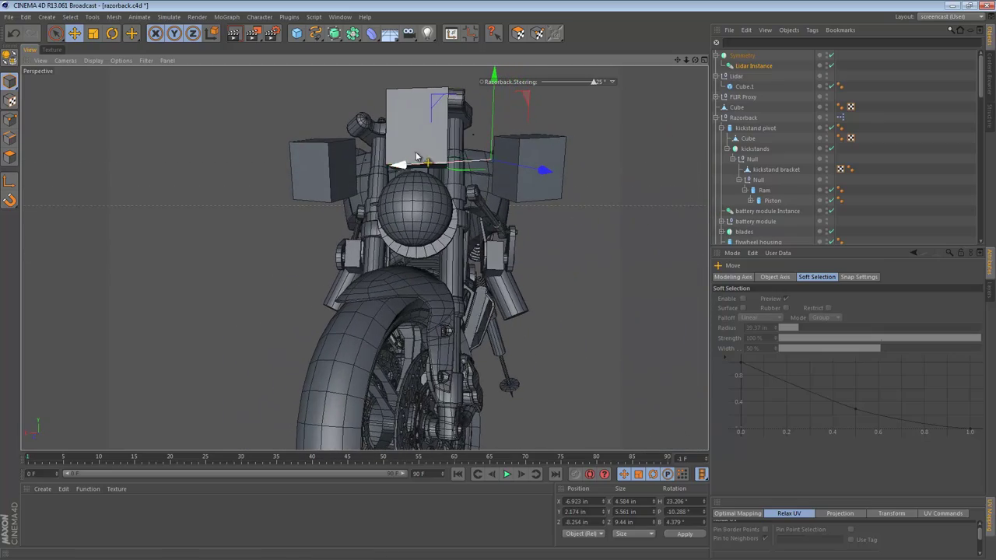
left_click_drag(565, 211, 292, 182, "alt")
left_click_drag(294, 325, 62, 185)
left_click_drag(171, 278, 412, 249, "alt")
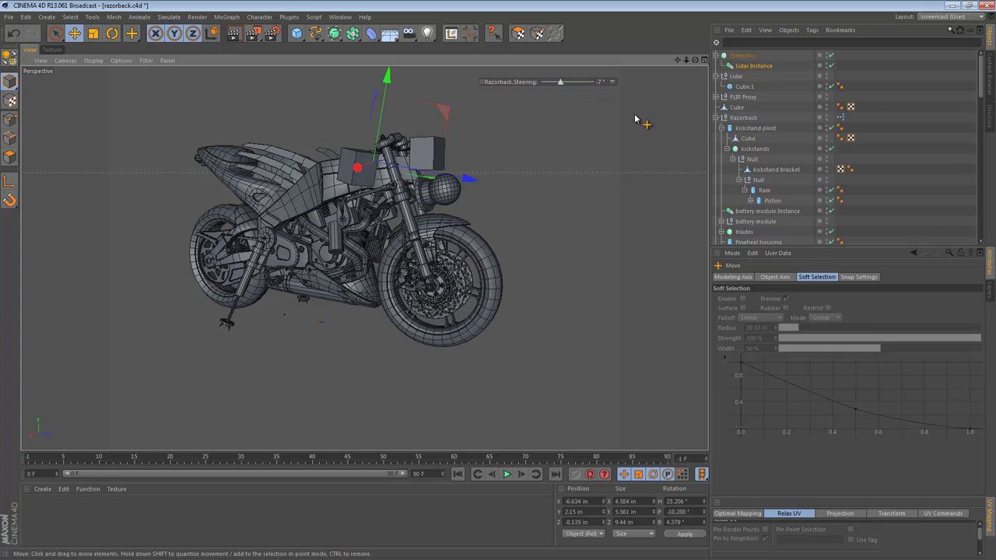
Step: Reset the Razorback steering value in the viewport HUD to 0°
double_click(597, 84)
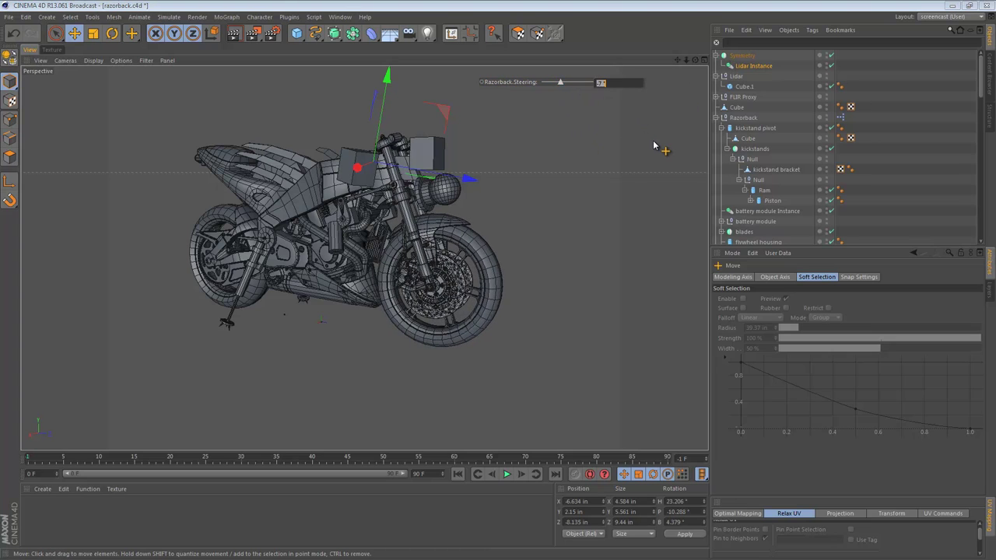
type("0")
key("Return")
key("Return")
Step: Reduce the depth of the center lidar's Cube.1 to about 3.69 in and move it back to about Z 6.61 in
left_click_drag(400, 148, 410, 172, "alt")
right_click_drag(421, 160, 516, 163, "alt")
left_click_drag(419, 152, 406, 183, "alt")
middle_click_drag(464, 140, 409, 177, "alt")
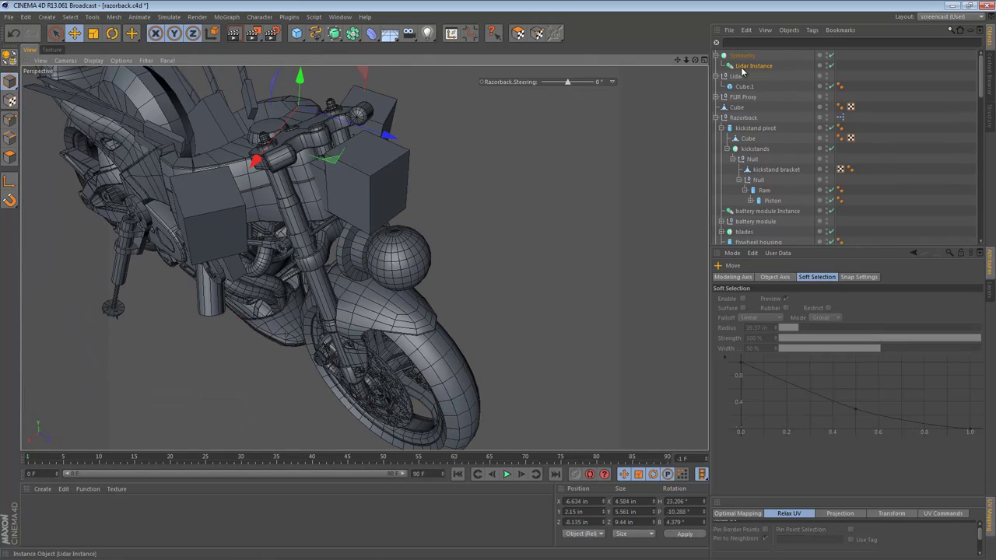
left_click(743, 86)
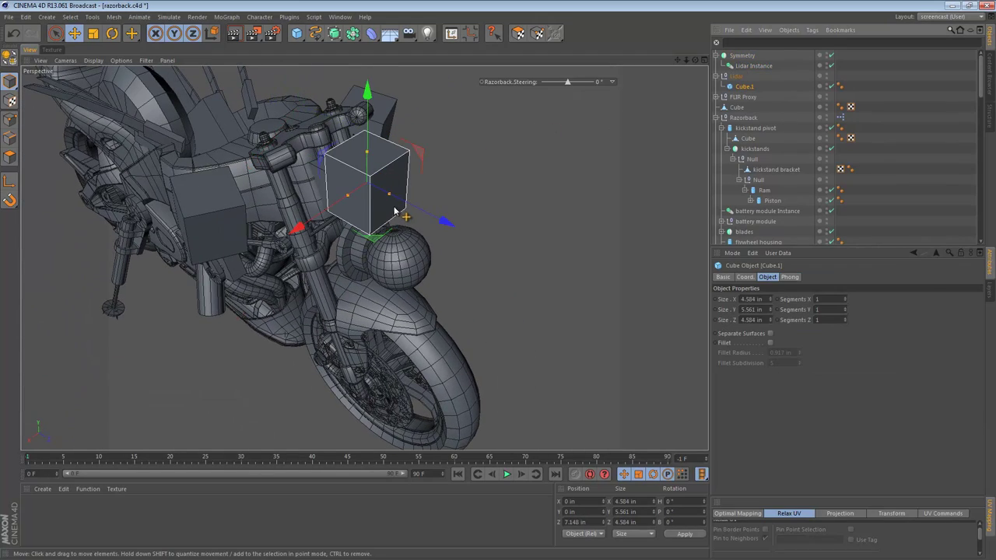
left_click_drag(392, 199, 391, 199)
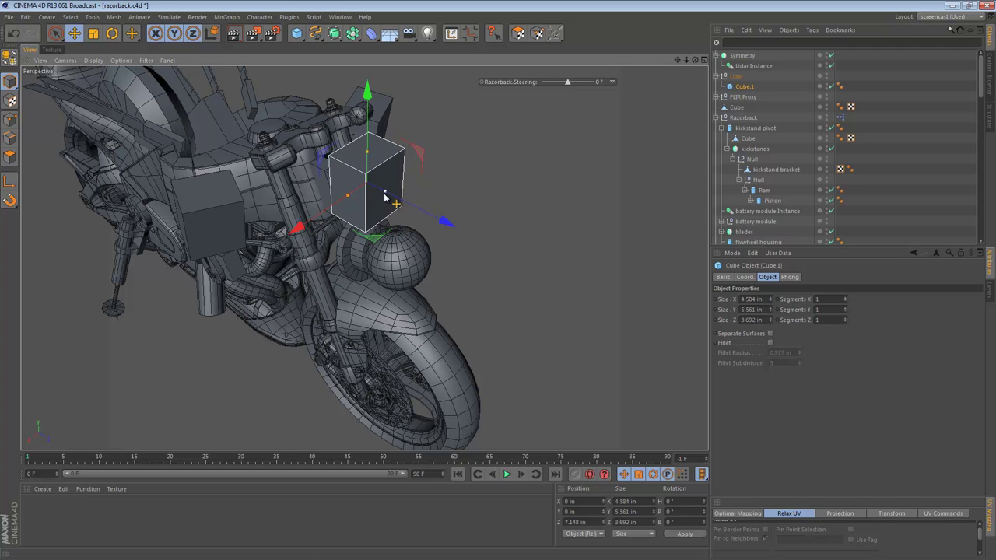
left_click_drag(387, 193, 478, 142, "alt")
left_click_drag(446, 198, 129, 205)
Step: Make the center lidar cube editable and extrude its front polygon forward by about 0.6 in
right_click_drag(362, 203, 428, 202, "alt")
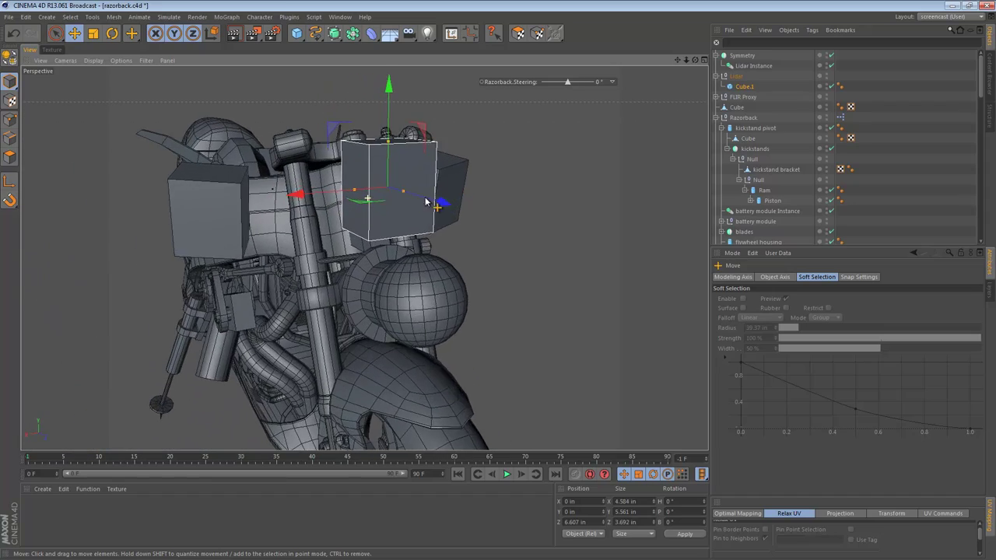
left_click_drag(429, 202, 469, 175, "alt")
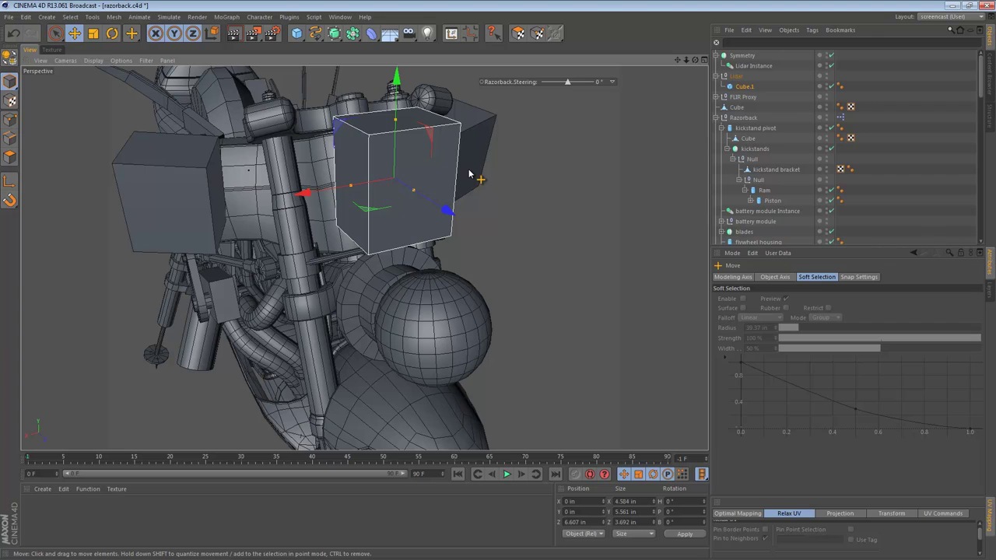
left_click_drag(413, 187, 391, 221, "alt")
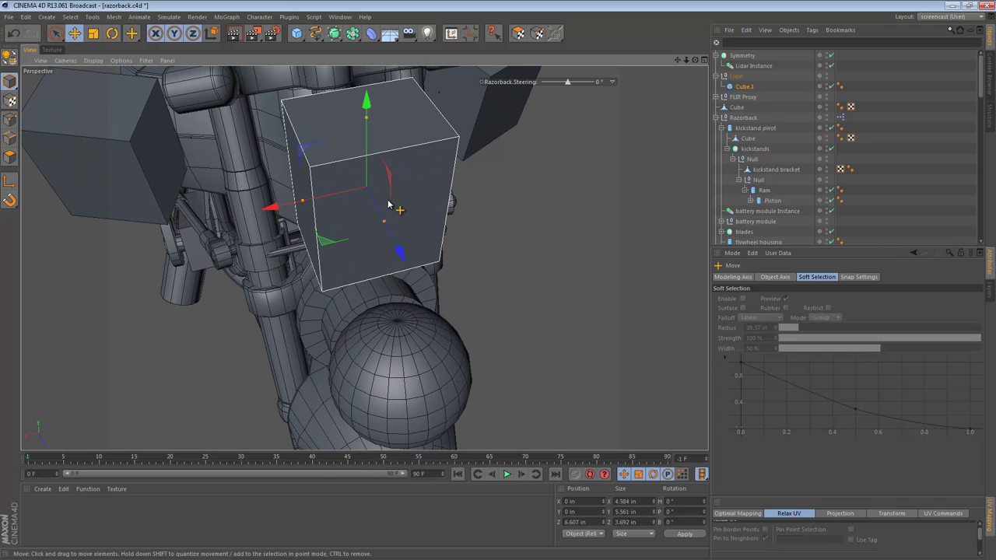
left_click(9, 157)
left_click(358, 201)
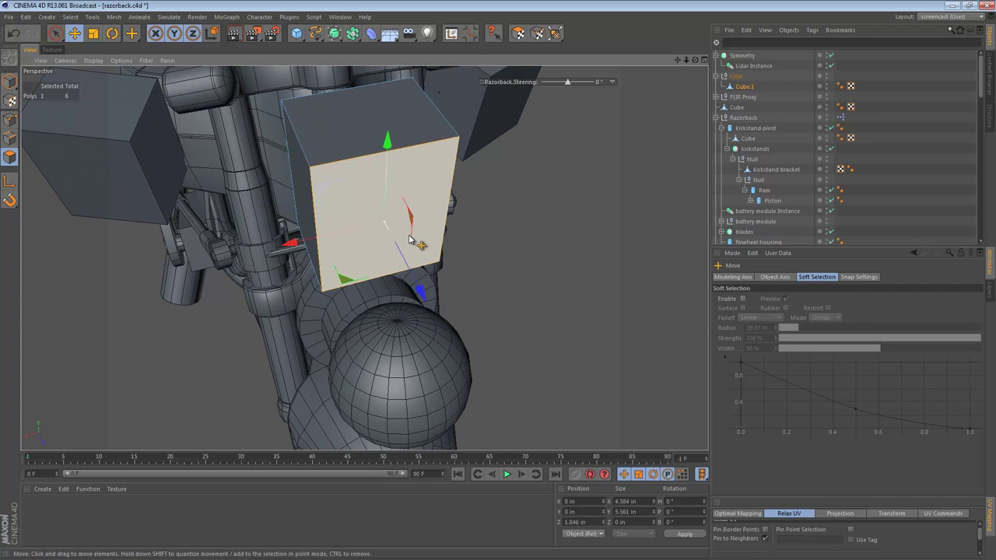
key("d")
left_click_drag(395, 205, 515, 196, "alt")
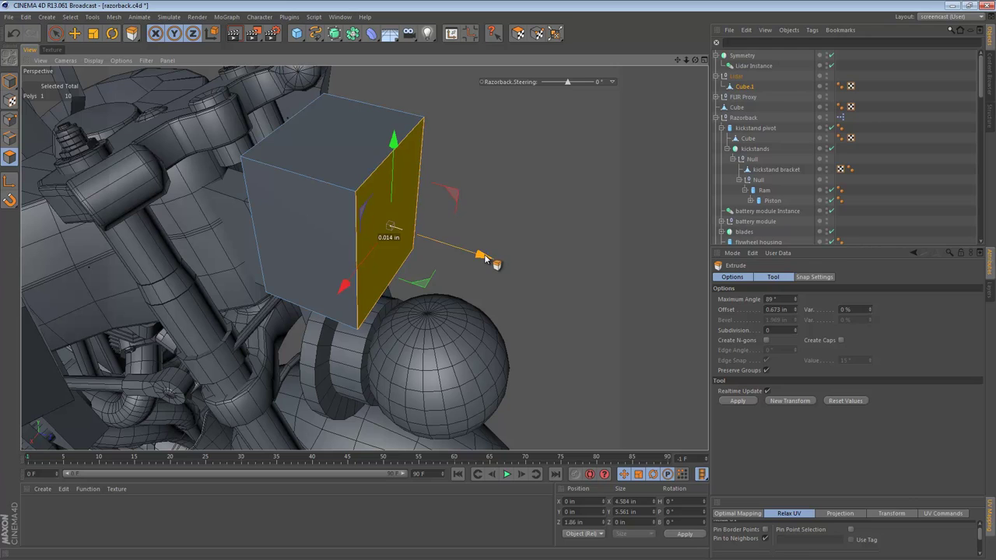
left_click_drag(485, 254, 501, 261)
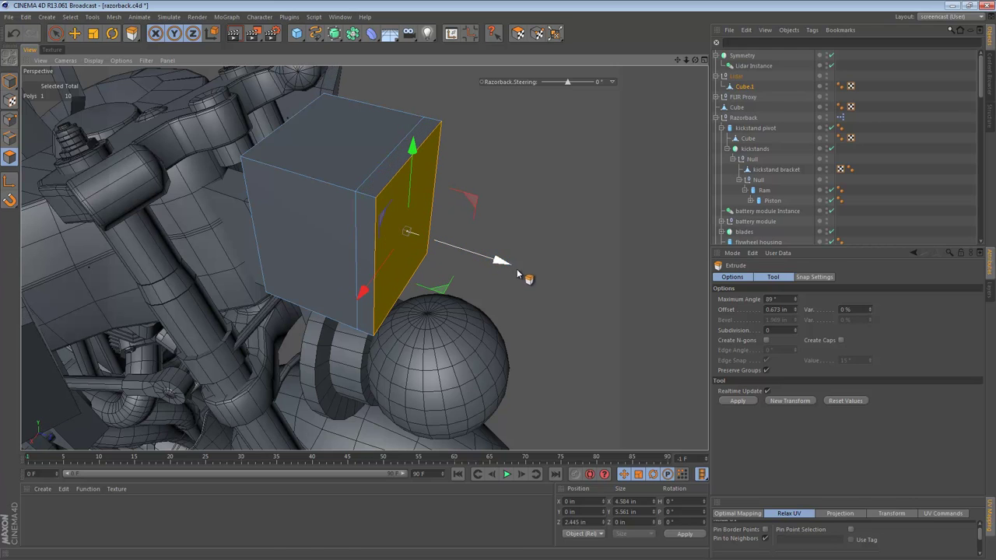
Step: Narrow the extruded front face to about 2.33 in wide and nudge it slightly forward, forming chamfered sides
key("t")
left_click_drag(420, 258, 271, 242, "alt")
left_click_drag(328, 267, 465, 326)
left_click_drag(427, 271, 512, 145, "alt")
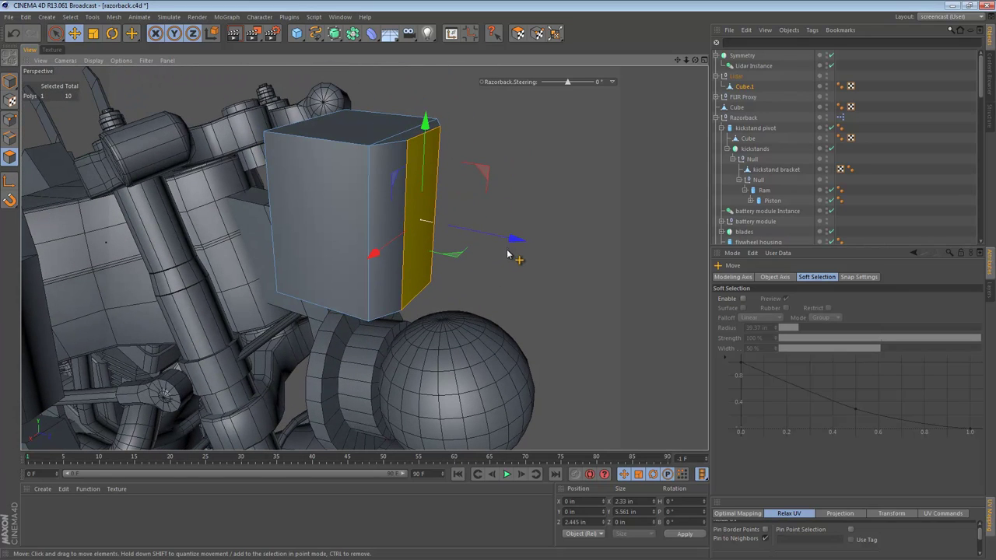
left_click_drag(513, 241, 391, 94)
Step: Scale the whole lidar cube uniformly to about 3.47 x 4.21 x 3.33 in and move it back to about Z 5.84 in
left_click(10, 80)
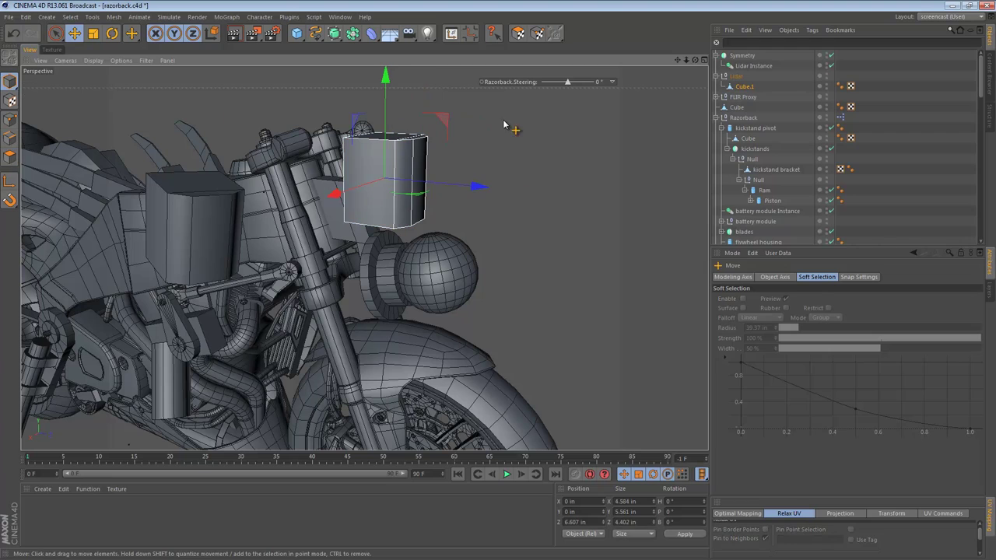
key("t")
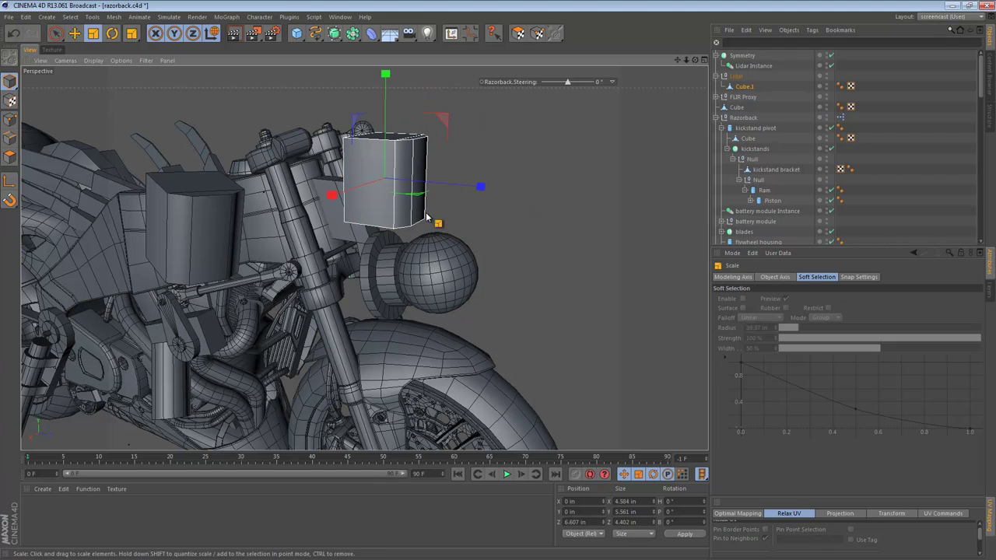
left_click_drag(413, 203, 351, 370)
key("e")
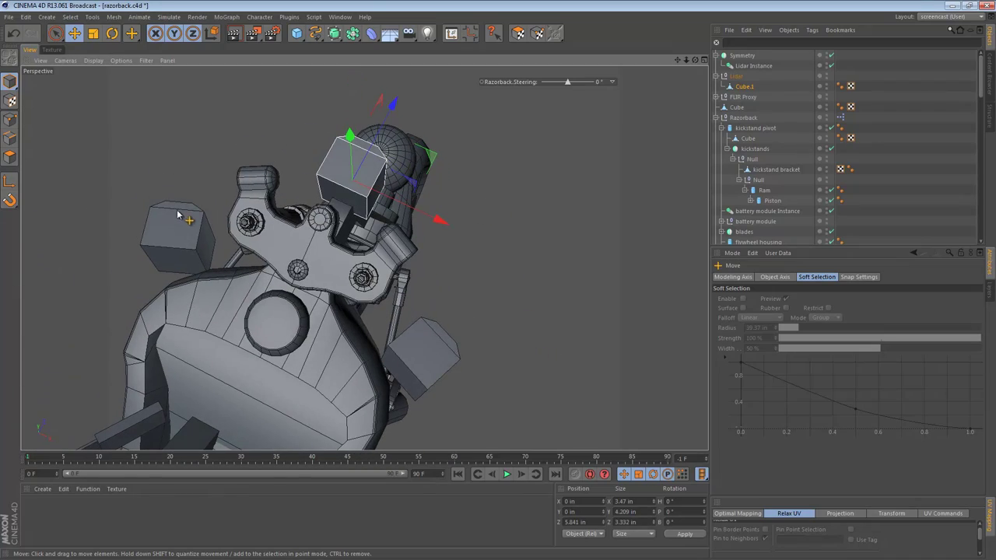
Step: Reduce the FLIR proxy sphere's segments to 12 and clear the selection
left_click_drag(174, 215, 419, 320, "alt")
right_click_drag(568, 395, 477, 377, "alt")
middle_click_drag(517, 354, 450, 211, "alt")
left_click_drag(450, 210, 345, 233, "alt")
left_click(345, 233)
scroll(344, 233, "up", 5)
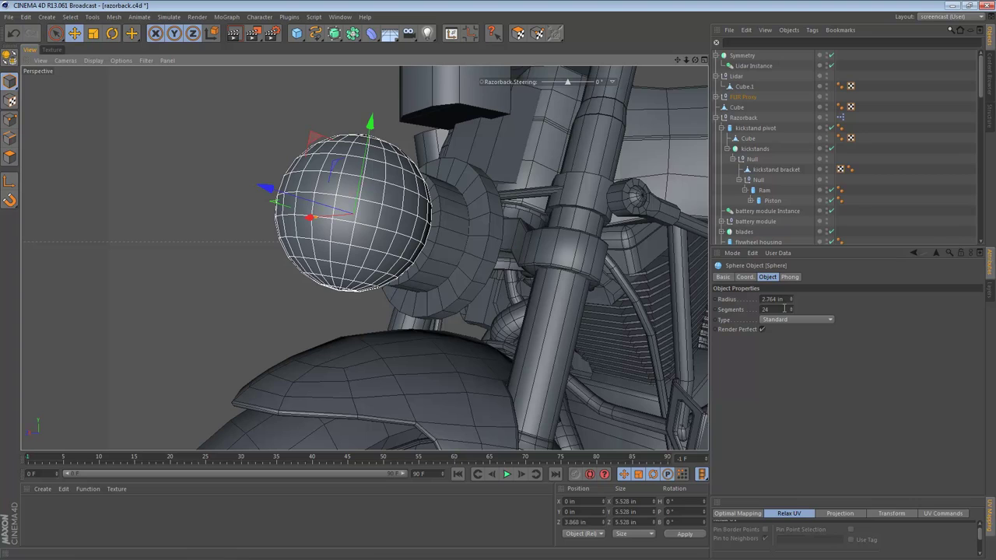
left_click(785, 309)
scroll(787, 308, "down", 12)
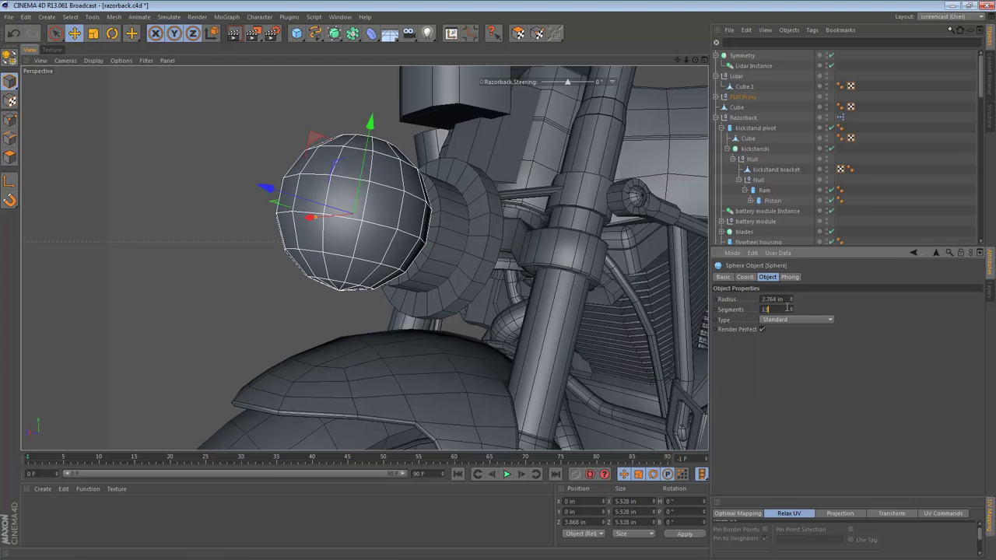
scroll(788, 308, "down", 4)
scroll(788, 308, "up", 5)
scroll(788, 309, "down", 3)
left_click_drag(537, 234, 670, 221, "alt")
right_click_drag(606, 223, 438, 226, "alt")
left_click(430, 136)
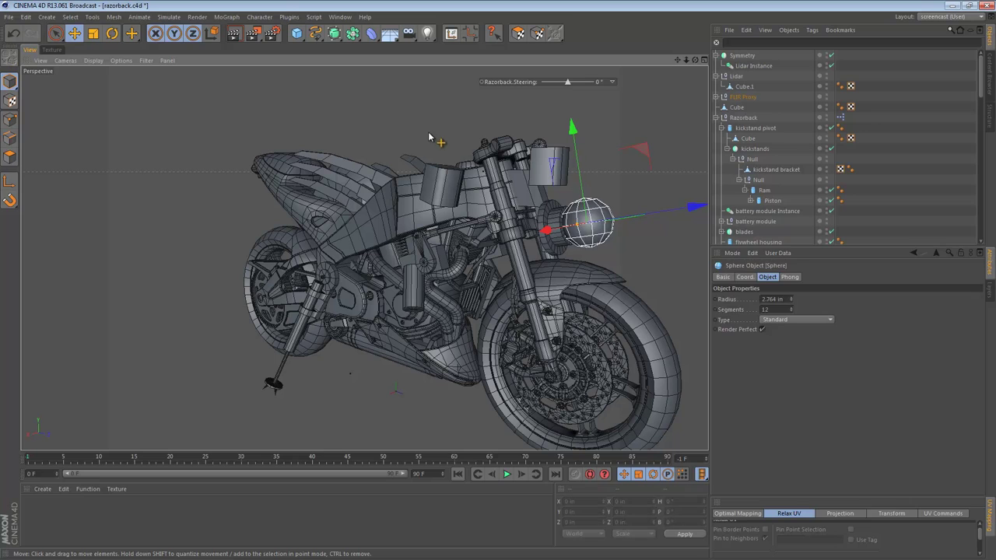
Step: Set the FLIR proxy sphere's segments to 14 and clear the selection
left_click(608, 228)
left_click(775, 312)
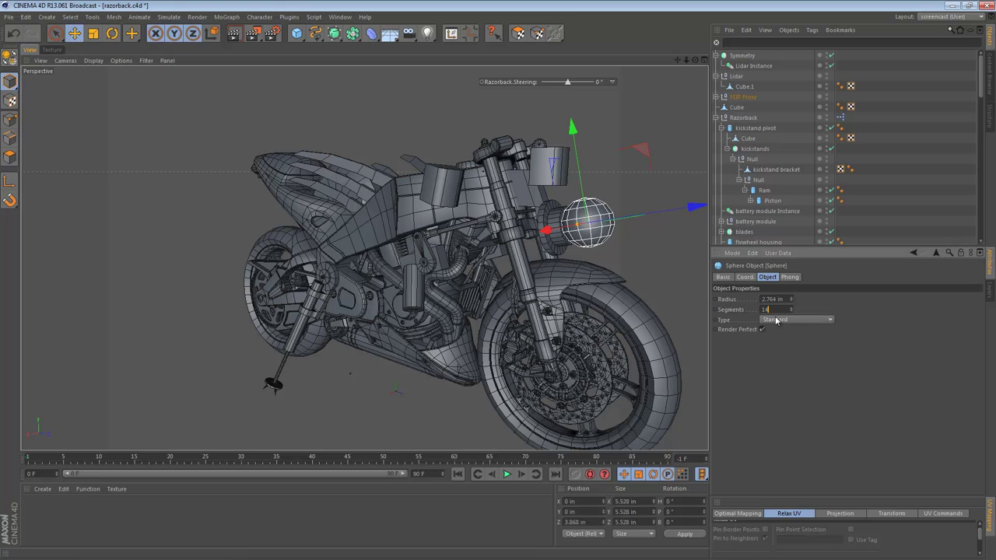
right_click_drag(540, 251, 510, 250, "alt")
left_click(781, 309)
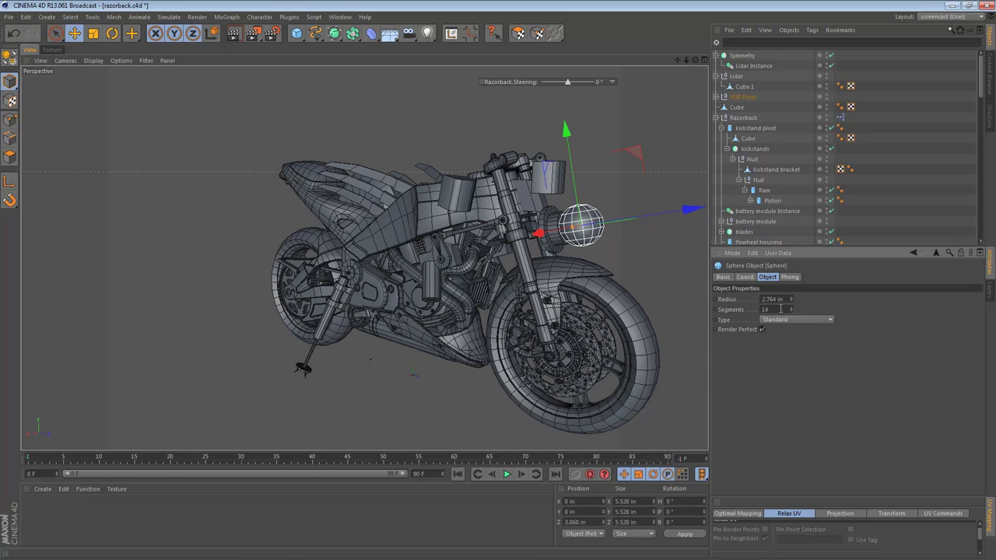
left_click_drag(613, 200, 674, 205, "alt")
left_click(601, 181)
Step: Rotate the mirrored Lidar Instance in the top view to a heading of about 30.7°, turning the side units
left_click_drag(562, 270, 556, 273, "alt")
middle_click_drag(556, 274, 572, 235, "alt")
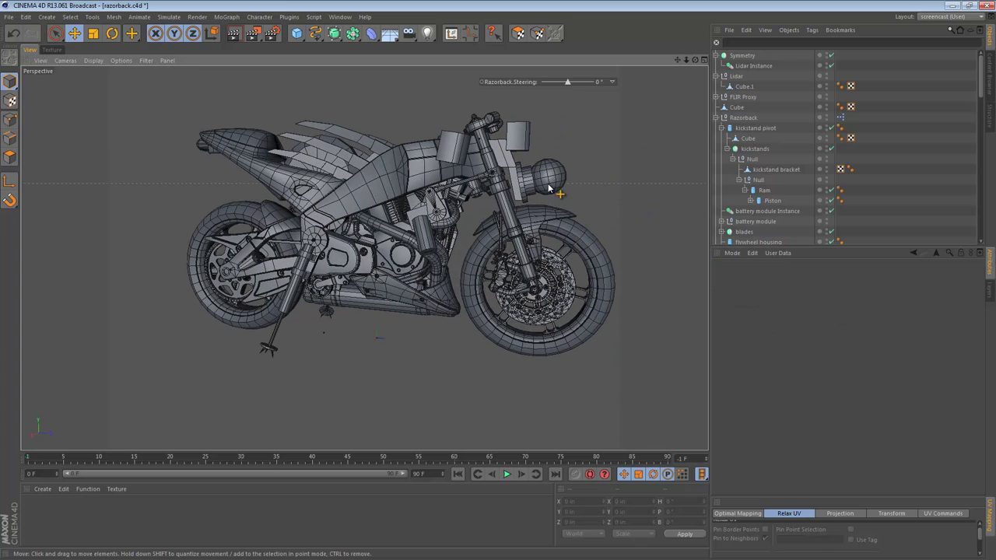
left_click_drag(545, 187, 444, 201, "alt")
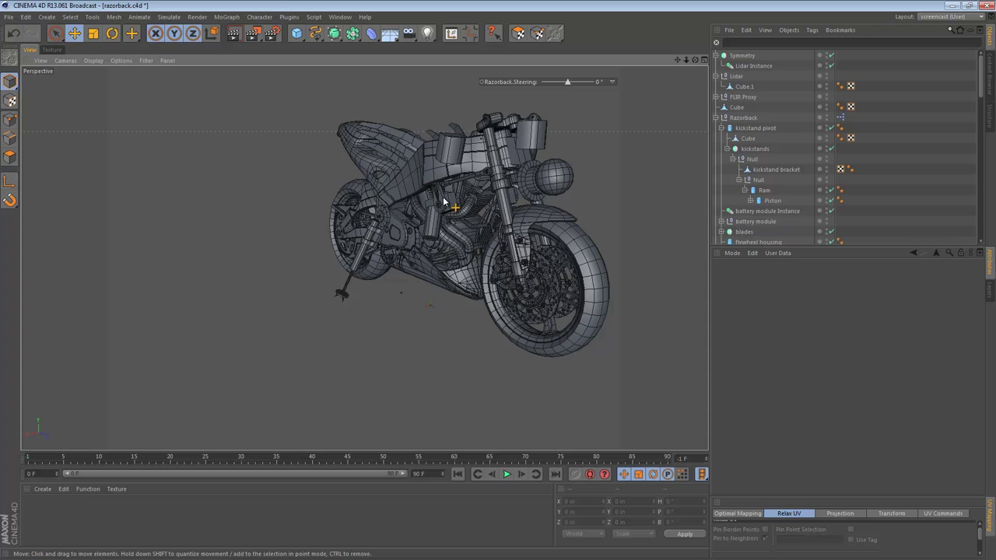
left_click(449, 159)
left_click_drag(449, 159, 365, 258, "alt")
middle_click_drag(504, 168, 457, 205, "alt")
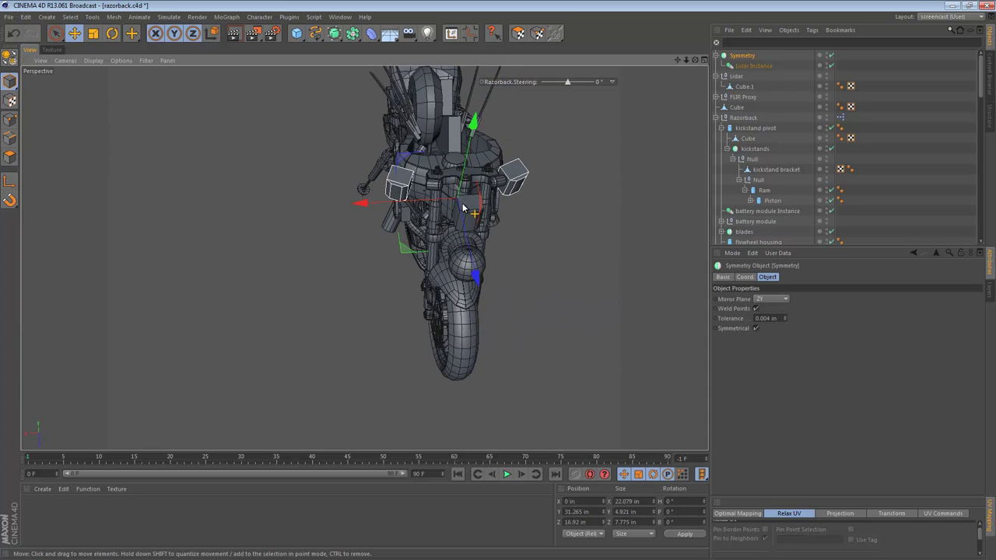
right_click_drag(470, 207, 510, 177, "alt")
middle_click_drag(536, 165, 494, 191, "alt")
left_click(749, 66)
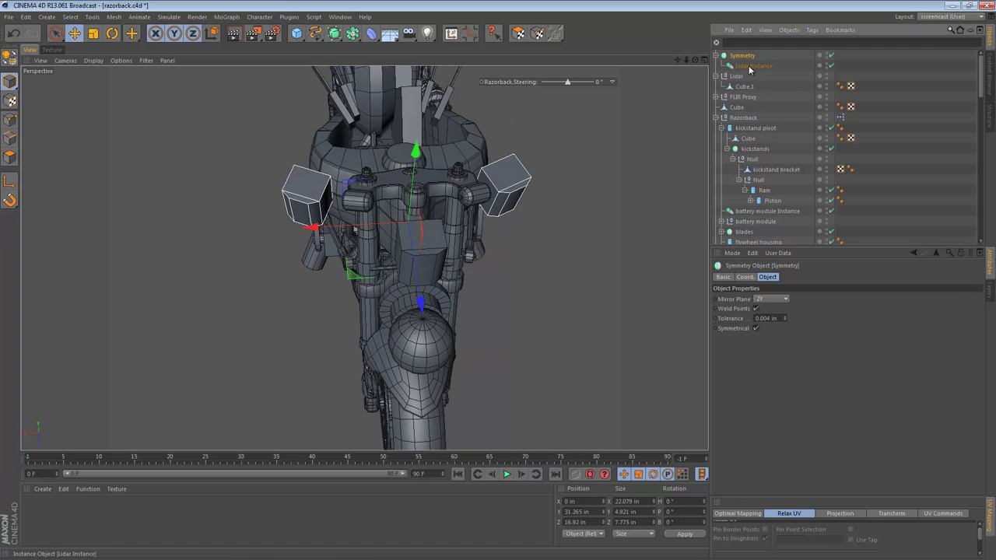
key("F2")
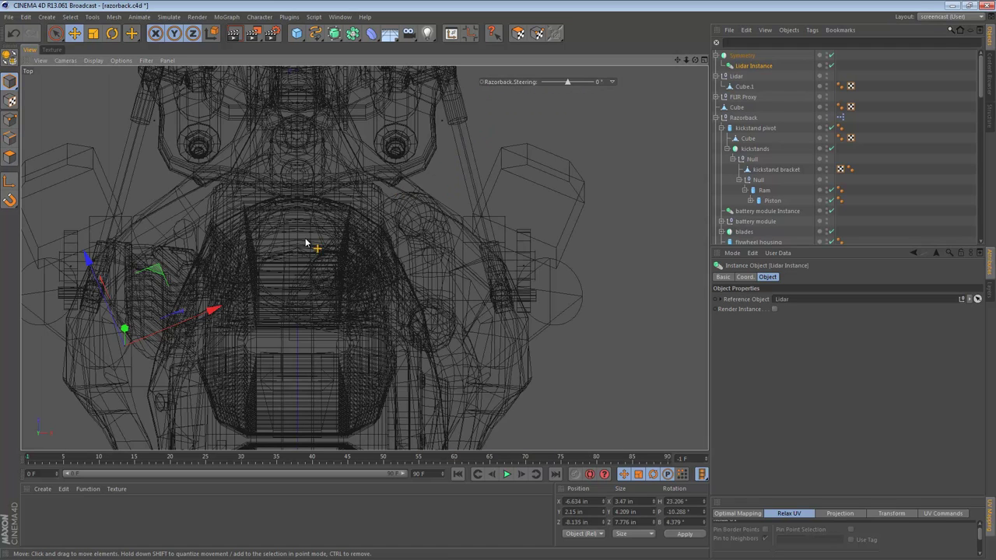
key("r")
left_click_drag(345, 273, 373, 258)
Step: Reposition the rotated Lidar Instance in the perspective view to about X -5.98, Y 2.17, Z -8.04 in
key("e")
key("F1")
mouse_move(424, 203)
left_mouse_down("alt")
mouse_move(439, 184)
mouse_move(441, 318)
left_mouse_up("alt")
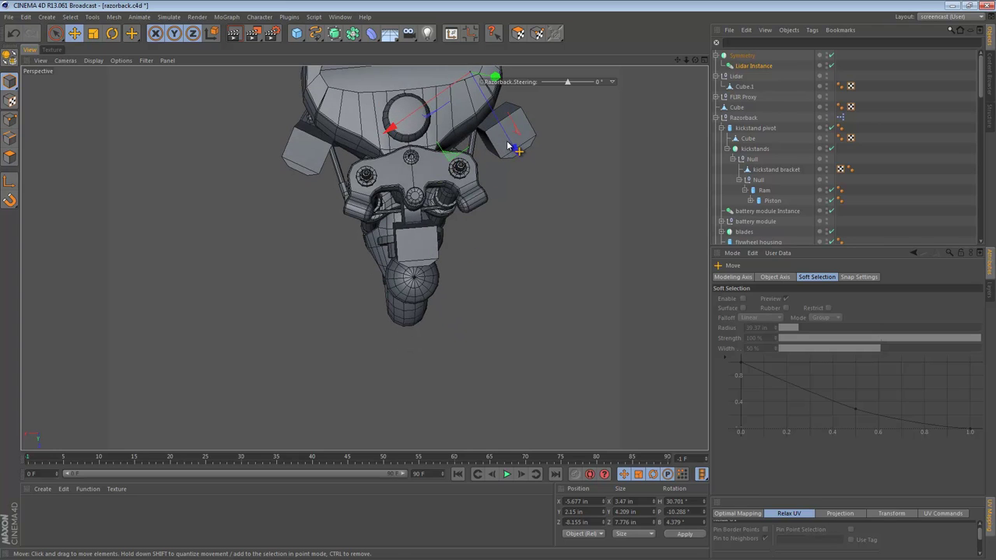
left_click_drag(509, 146, 498, 306)
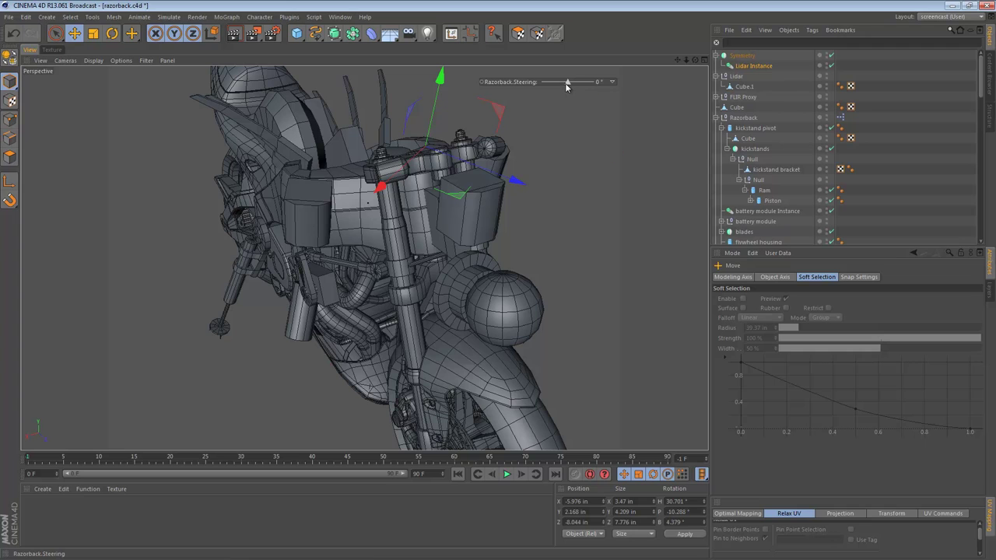
Step: Swing the steering with the HUD slider to inspect the clearance around the fork and sensors, and return it to 0°
left_click_drag(567, 84, 616, 88)
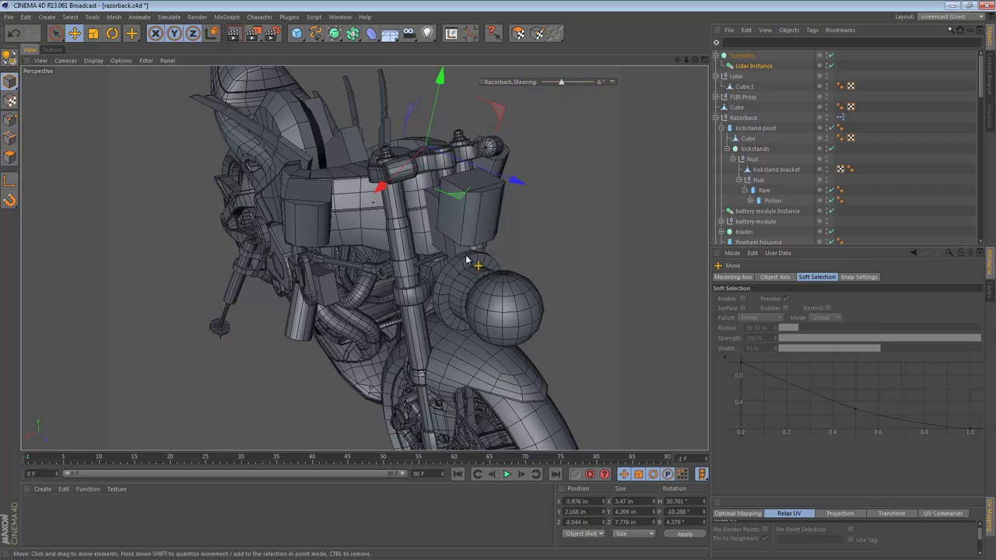
right_click_drag(450, 276, 546, 267, "alt")
left_click_drag(436, 249, 514, 163, "alt")
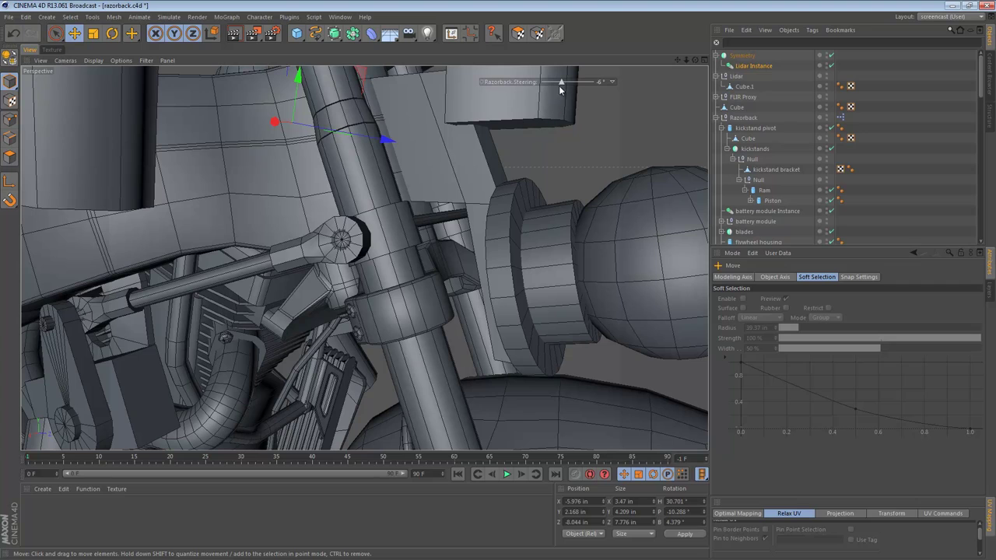
mouse_move(561, 90)
left_mouse_down()
mouse_move(596, 84)
mouse_move(540, 92)
mouse_move(568, 93)
left_mouse_up()
right_click_drag(530, 182, 476, 186, "alt")
left_click_drag(487, 176, 472, 230, "alt")
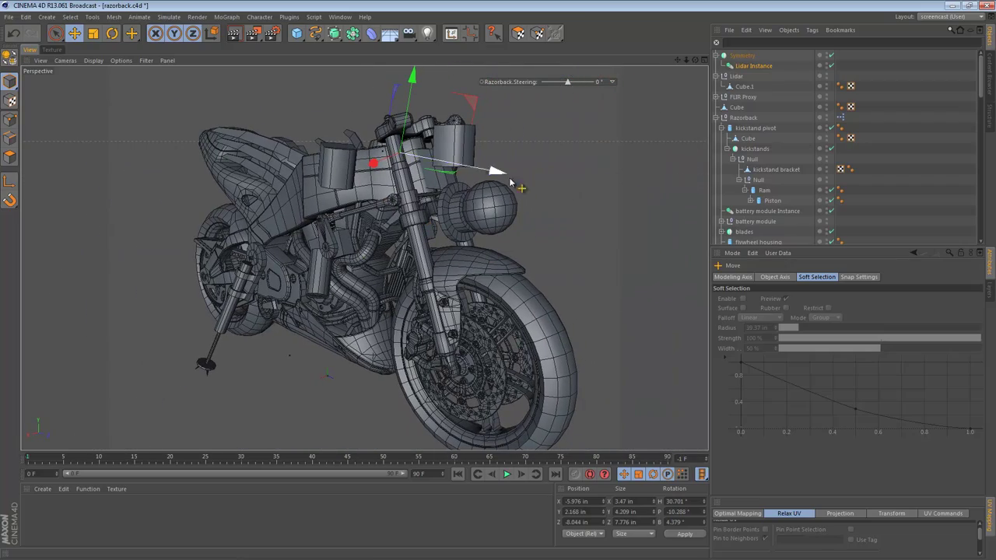
Step: Clear the selection and examine the lidar units and FLIR proxy around the fork from several angles
left_click_drag(449, 262, 500, 234, "alt")
mouse_move(402, 213)
left_mouse_down("alt")
mouse_move(189, 218)
mouse_move(455, 220)
mouse_move(384, 210)
mouse_move(424, 206)
mouse_move(403, 201)
left_mouse_up("alt")
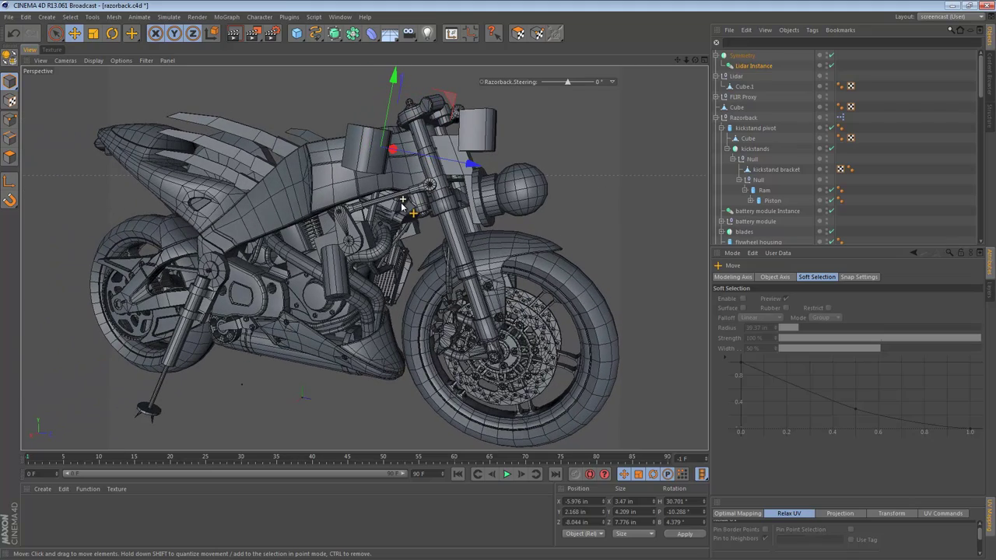
left_click(476, 195)
left_click(489, 196)
left_click(525, 140)
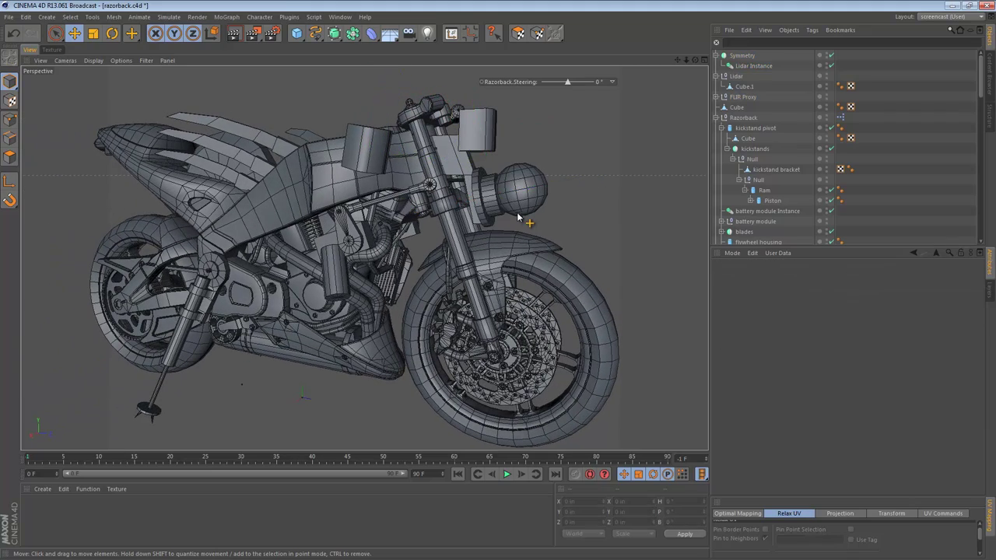
right_click_drag(509, 210, 416, 221, "alt")
left_click_drag(415, 220, 442, 221, "alt")
middle_click_drag(448, 227, 375, 238, "alt")
left_click_drag(375, 237, 430, 210, "alt")
right_click_drag(457, 157, 646, 158, "alt")
left_click_drag(509, 175, 426, 192, "alt")
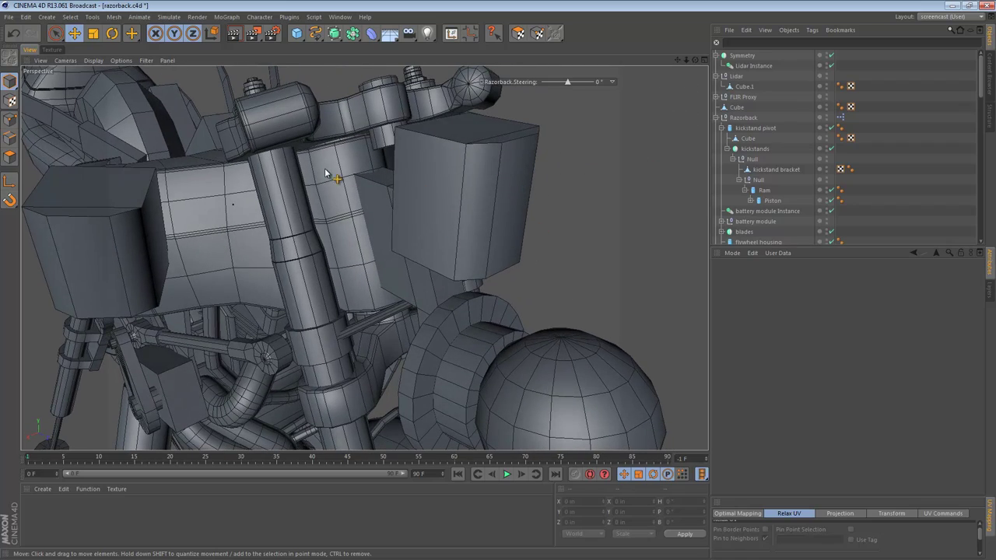
Step: Select the center lidar block (Cube.1) for shaping
left_click(483, 183)
left_click_drag(511, 174, 433, 177, "alt")
key("t")
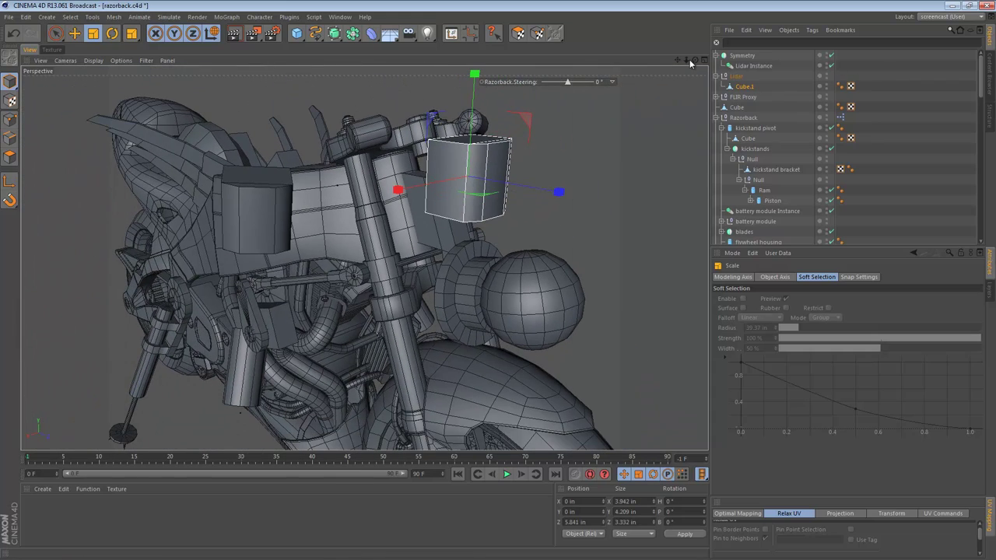
Step: Examine the lidar sensors mounted on the jeep in the 051007_darpa4.jpg reference image
key("shift+F6")
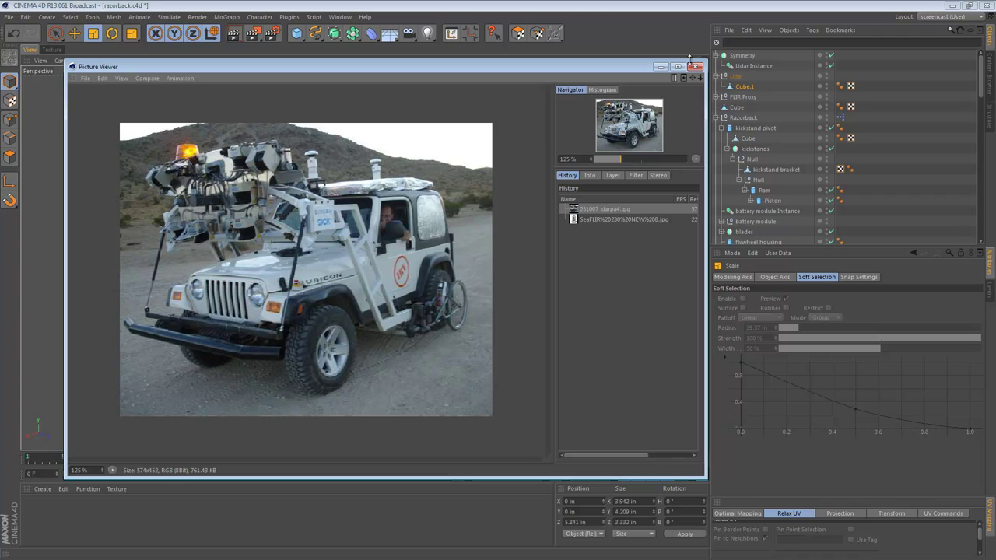
left_click(123, 78)
left_click(123, 78)
left_click(991, 66)
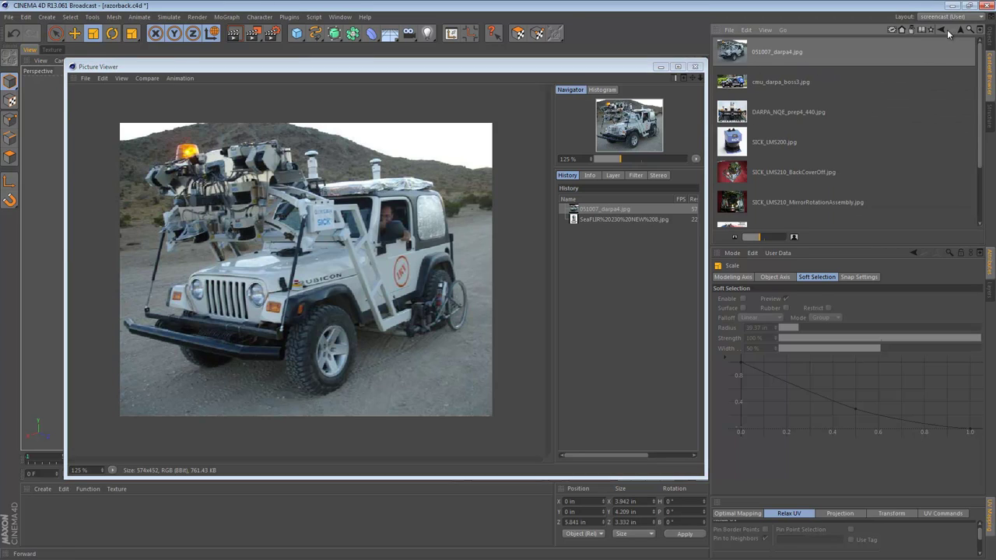
left_click(390, 160)
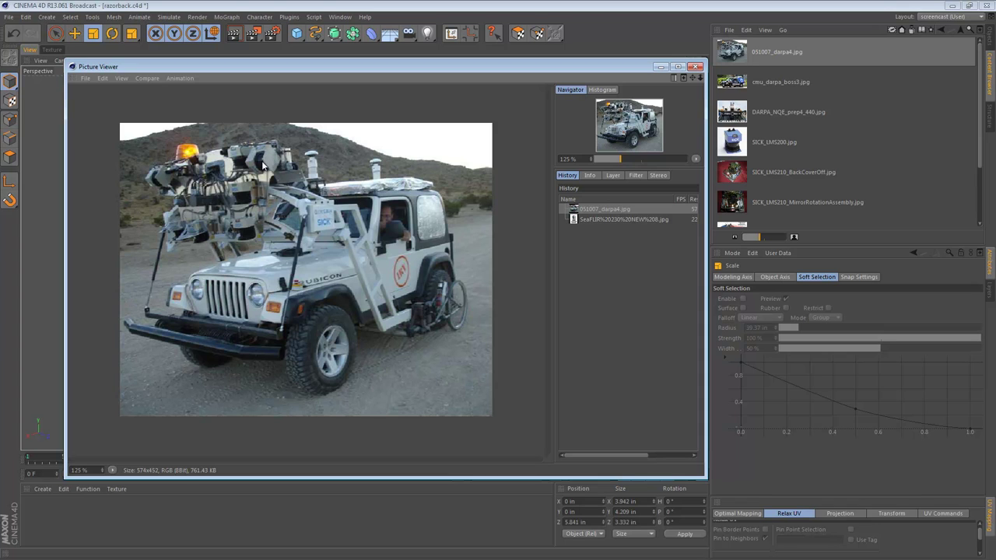
scroll(260, 165, "up", 5)
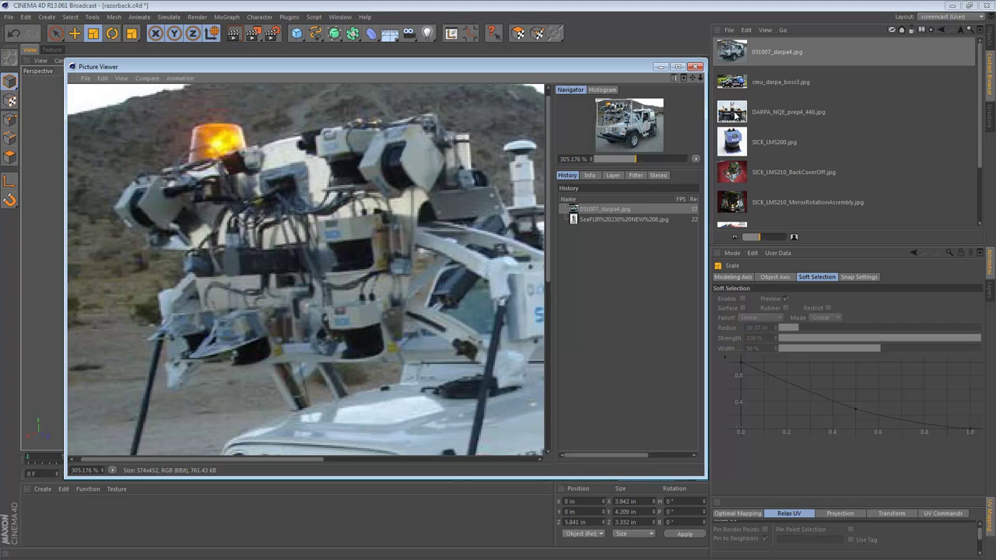
Step: Open the SICK_LMS200.jpg reference and examine the shape of the sensor housing
double_click(742, 142)
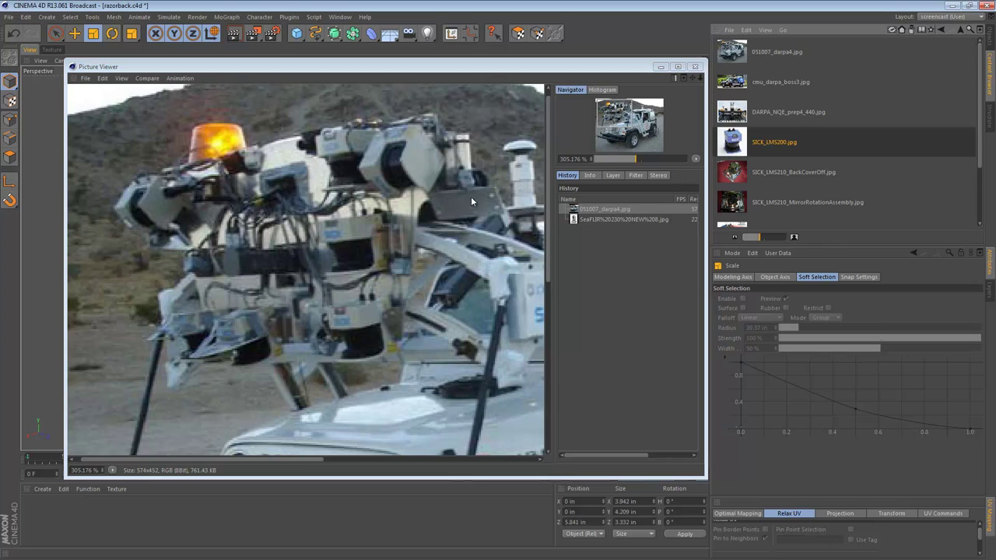
scroll(346, 251, "down", 3)
scroll(345, 251, "up", 2)
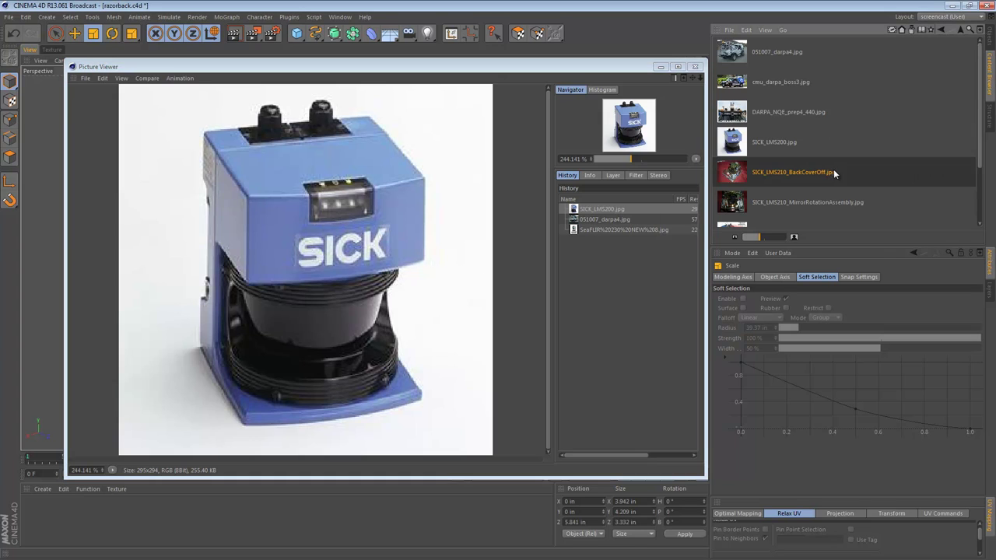
Step: Open stanley.jpg, examine the car's roof-mounted sensors up close, and put the reference viewer away
scroll(759, 183, "down", 2)
scroll(757, 178, "down", 1)
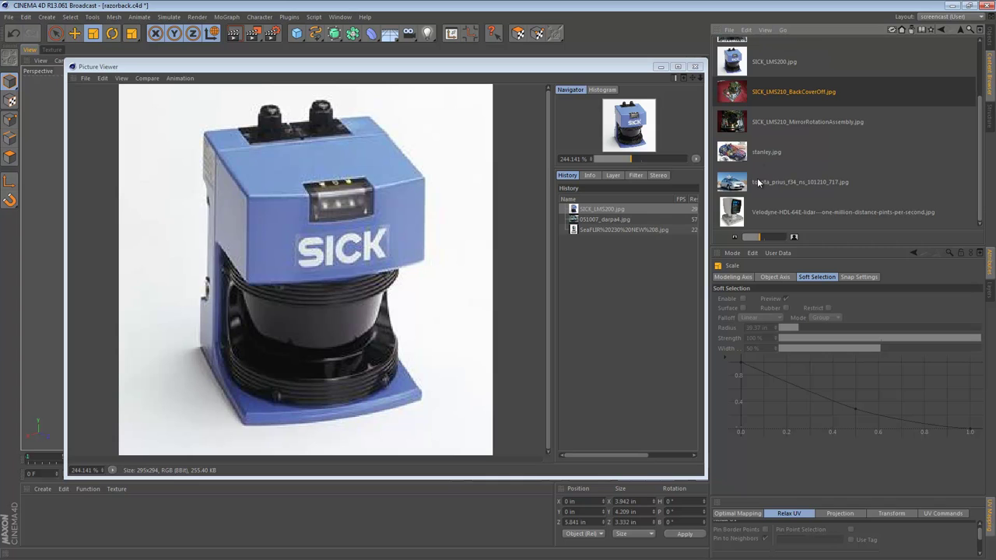
double_click(731, 160)
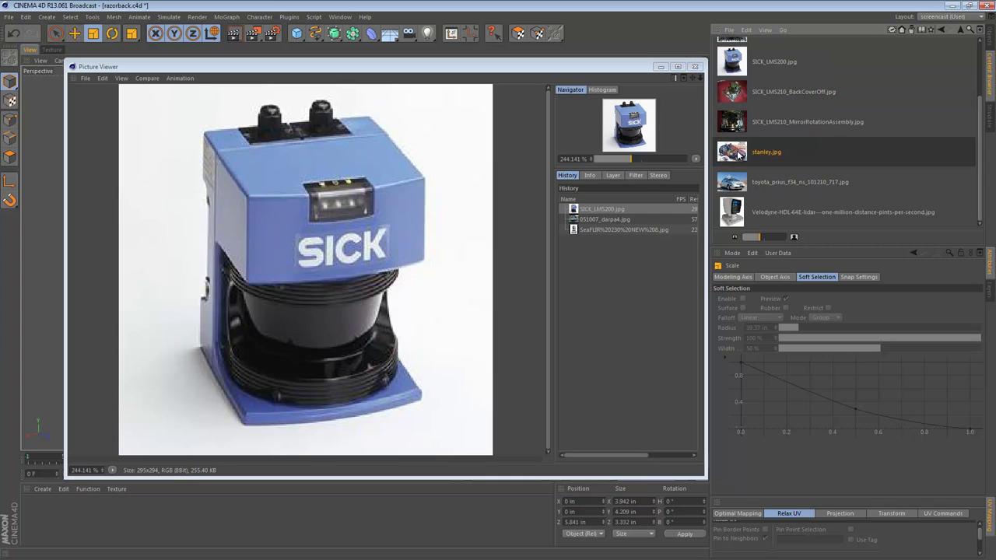
scroll(279, 157, "up", 2)
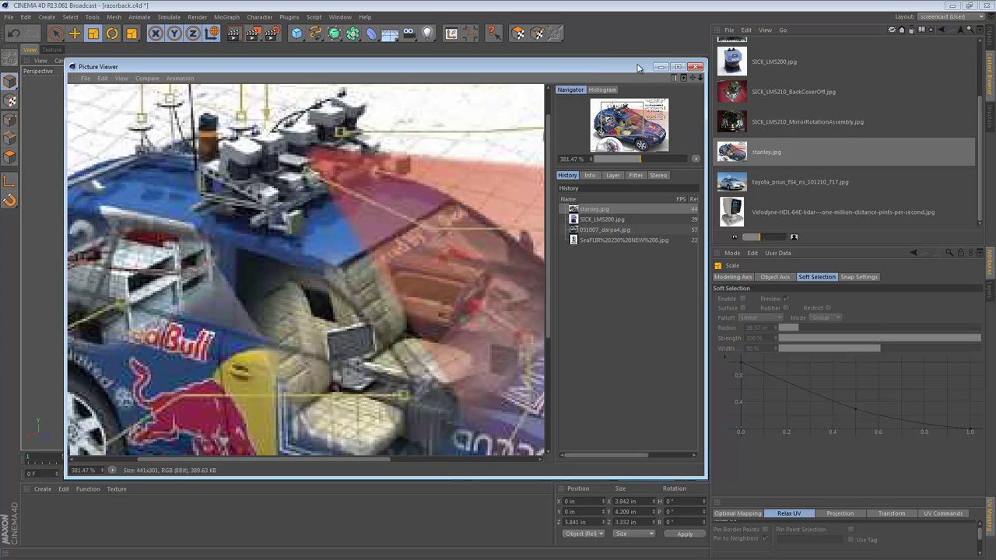
left_click(663, 68)
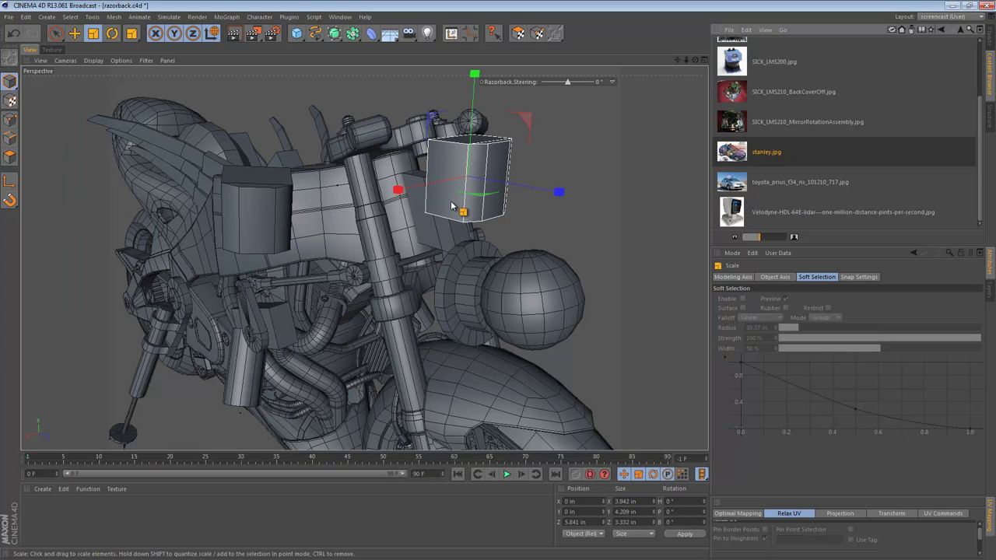
Step: Cut two horizontal loops around the center lidar block with the Knife in Loop mode, one in the upper part and one near the base
scroll(451, 206, "up", 6)
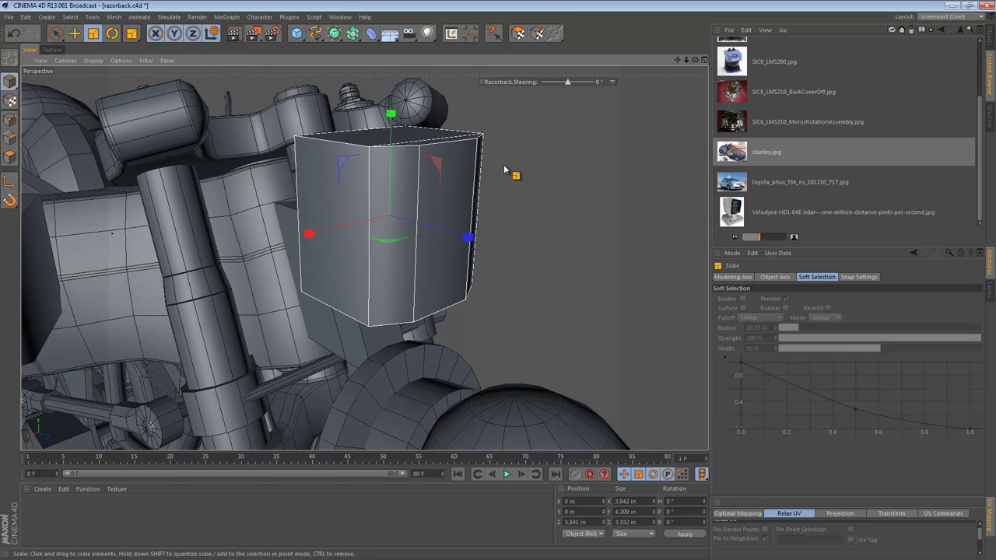
right_click(504, 166)
left_click(393, 6)
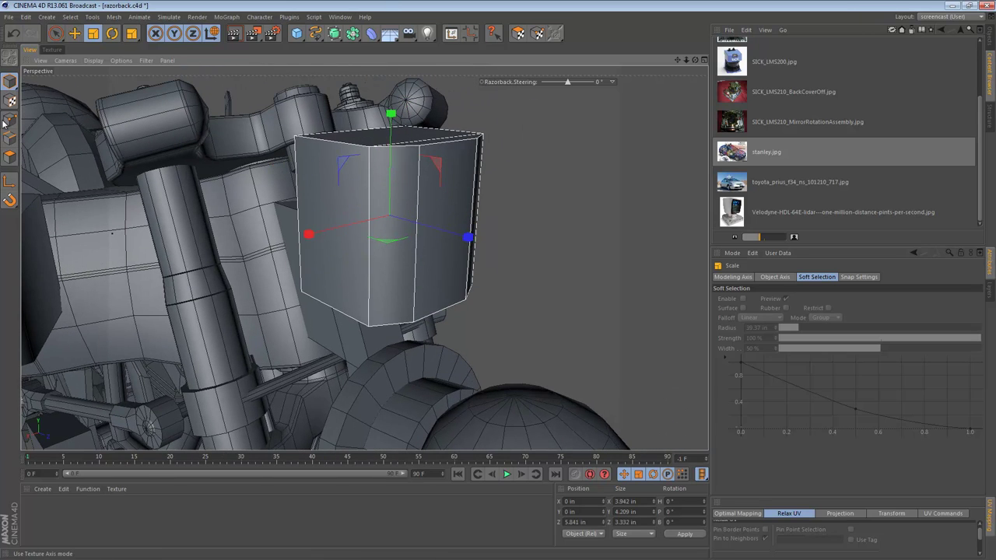
left_click(9, 157)
left_click(506, 140)
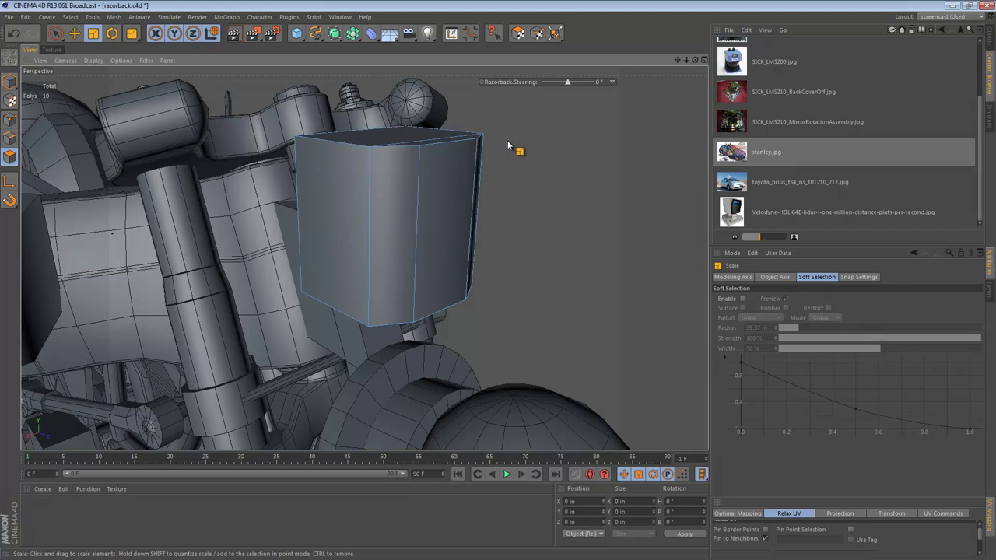
right_click(506, 141)
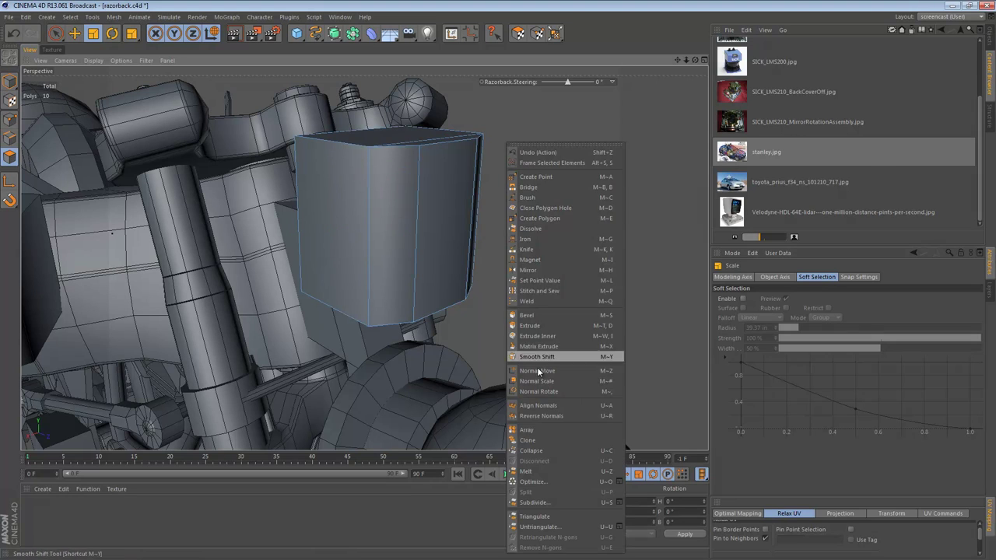
left_click(542, 250)
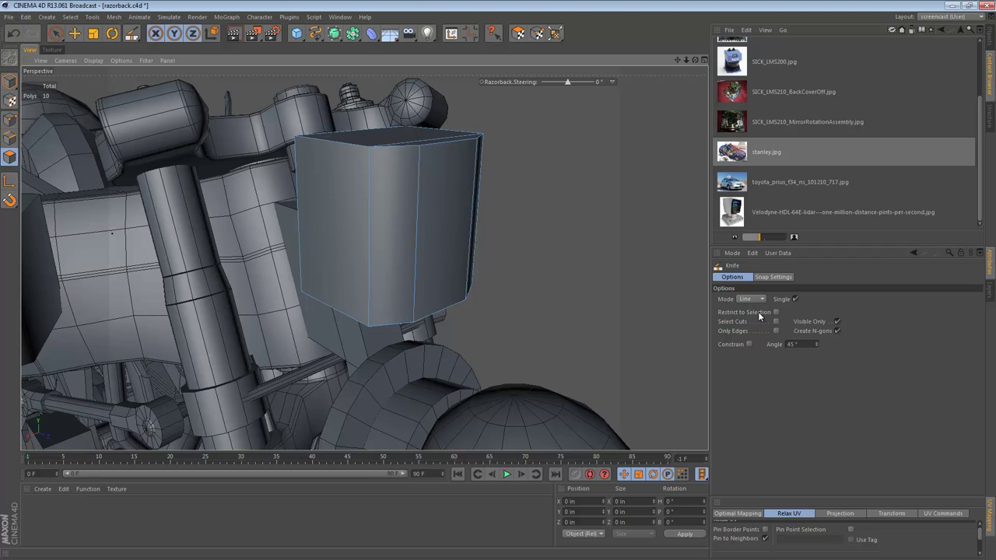
left_click(751, 299)
left_click(749, 310)
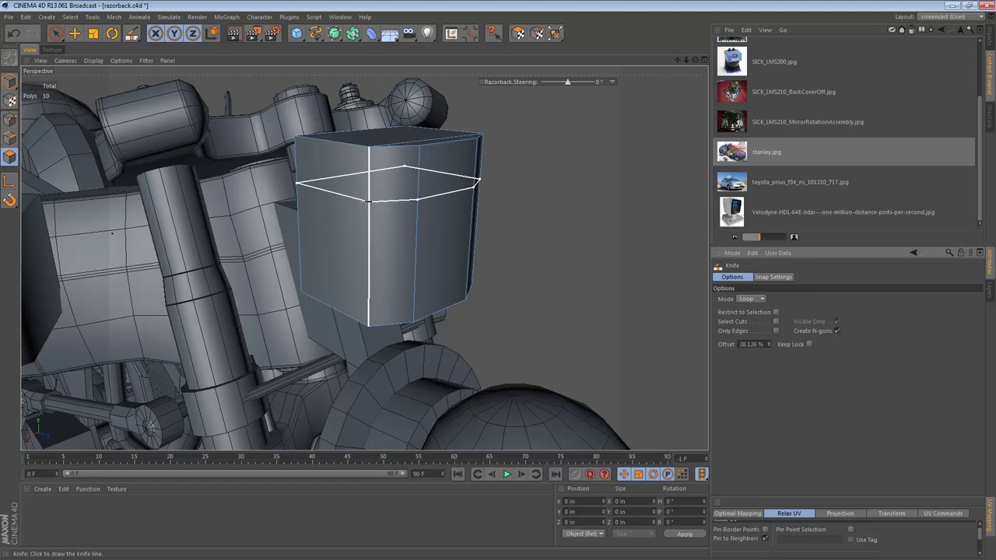
left_click(357, 186)
left_click(369, 303)
Step: Select the angled front-corner face between the lidar block's two horizontal cuts
left_click_drag(465, 290, 485, 278, "alt")
key("e")
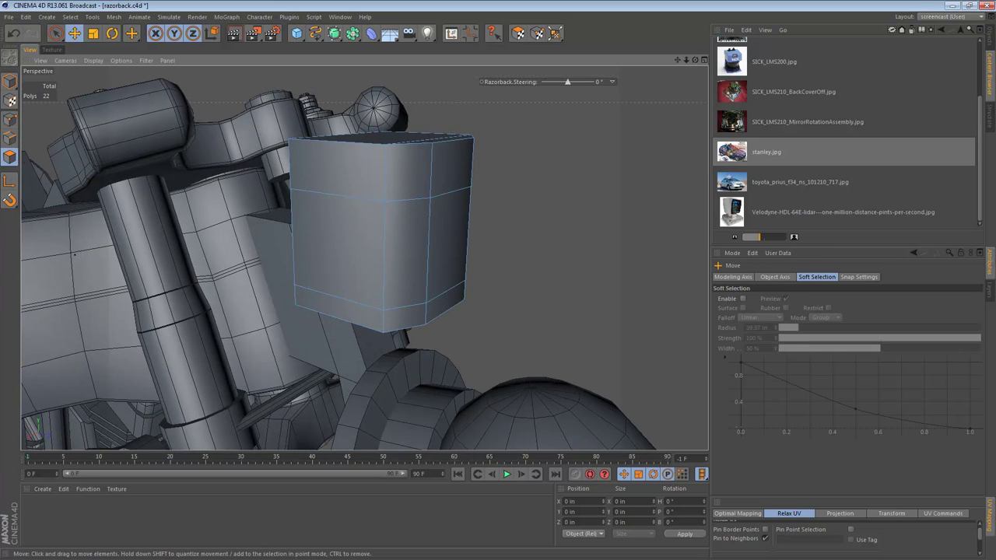
left_click(402, 240)
Step: Compare the SICK_LMS200.jpg and 051007_darpa4.jpg references to judge how far back the sensor opening reaches
key("k")
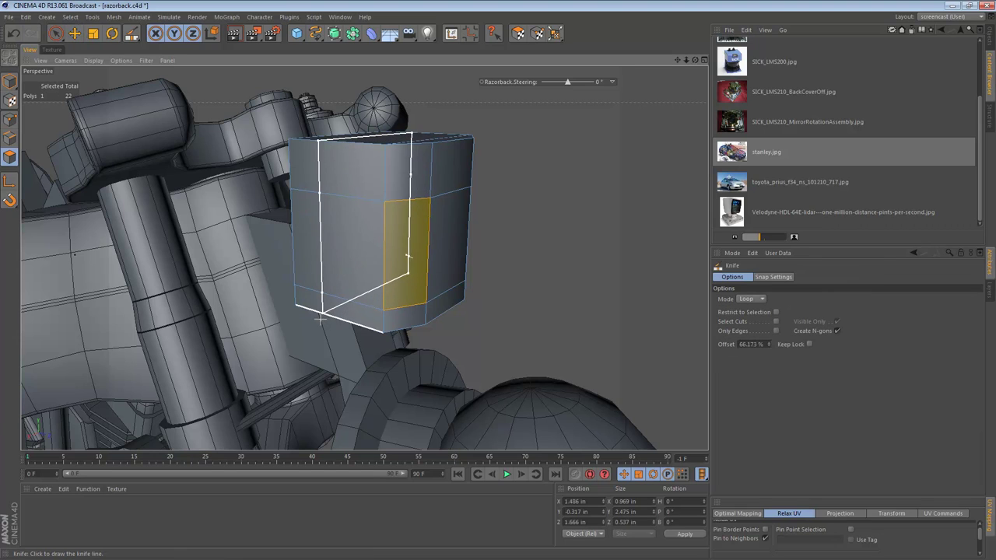
key("alt+Tab")
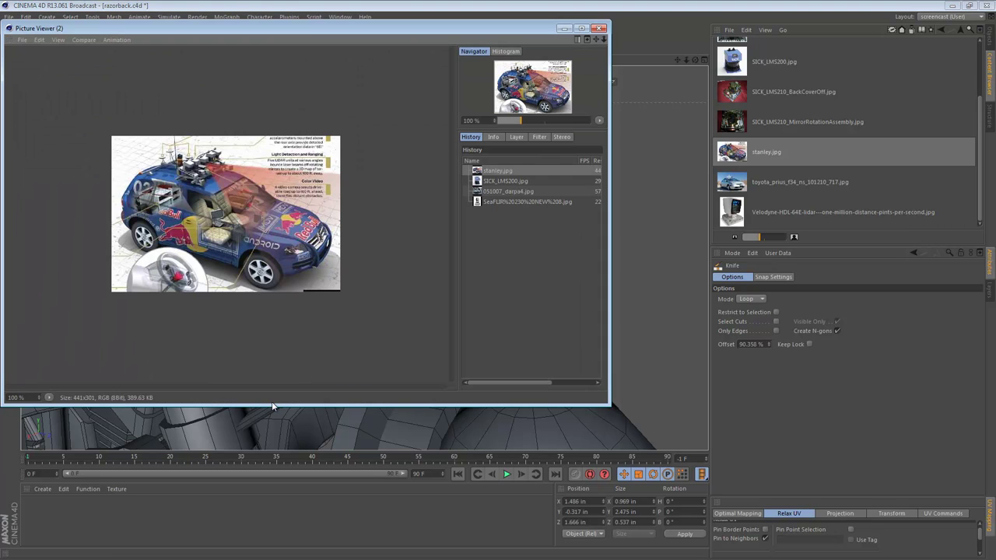
left_click(520, 182)
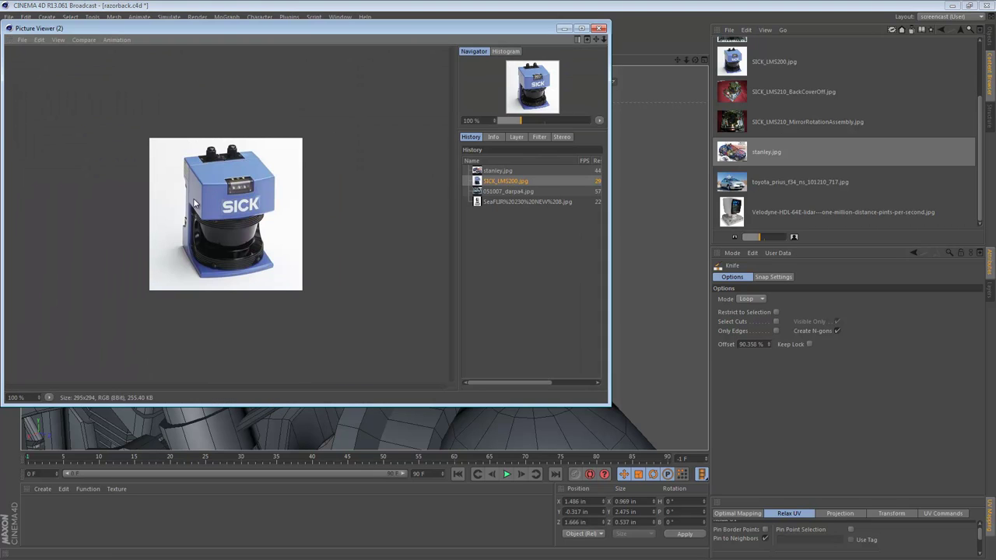
left_click(501, 192)
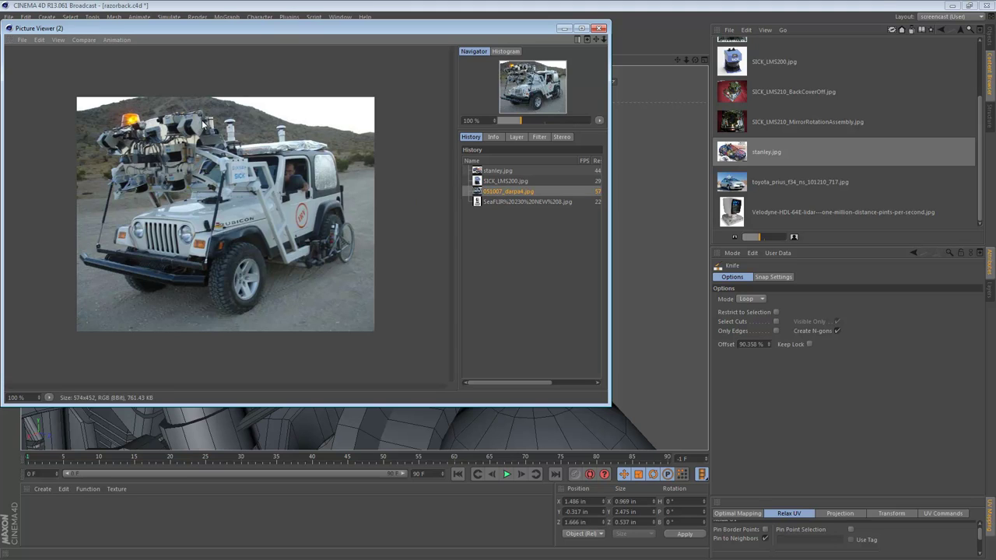
left_click(565, 29)
Step: Cut a vertical loop across the lidar block toward the rear of its side faces
left_click_drag(367, 256, 409, 265, "alt")
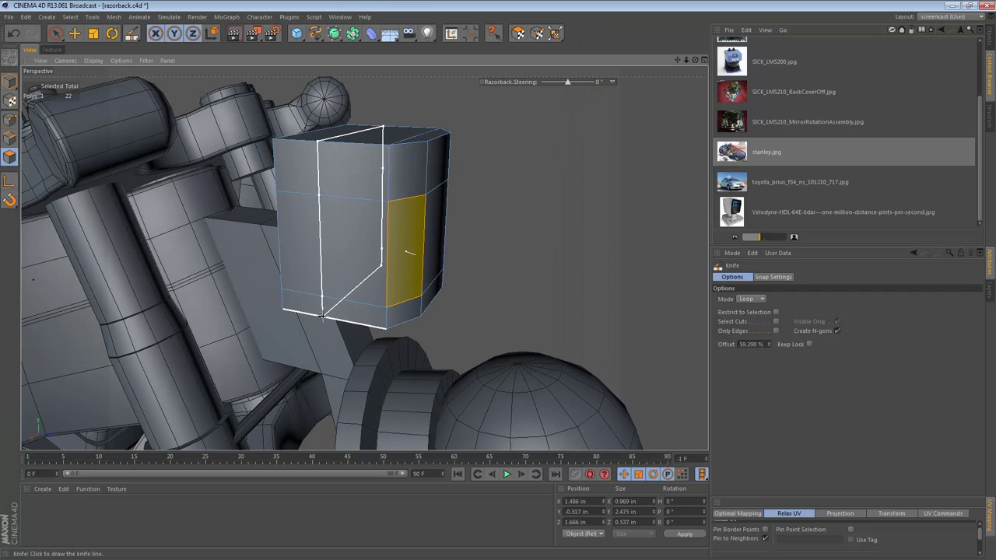
left_click(316, 317)
left_click_drag(319, 317, 311, 251, "alt")
Step: Add the remaining front, corner and side faces between the horizontal cuts to the selection and delete them to open the lidar housing
key("e")
left_click(456, 234, "shift")
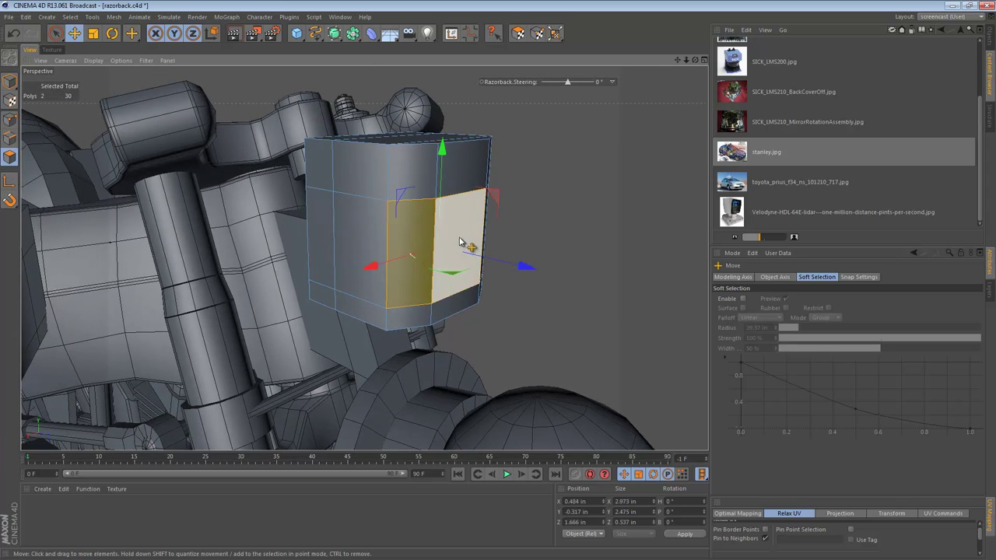
left_click_drag(460, 234, 164, 218, "alt")
left_click(502, 236, "shift")
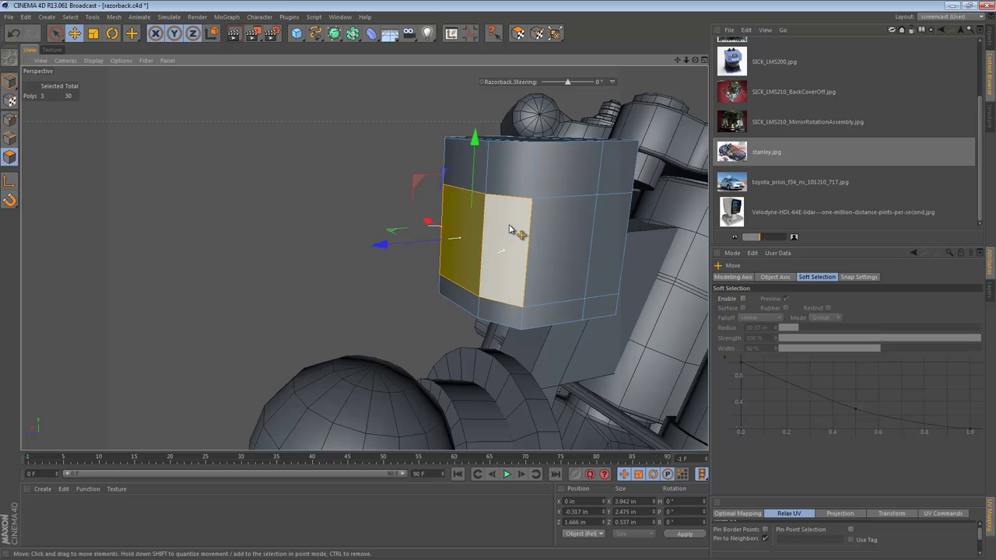
left_click_drag(519, 228, 239, 184, "alt")
left_click(334, 192, "shift")
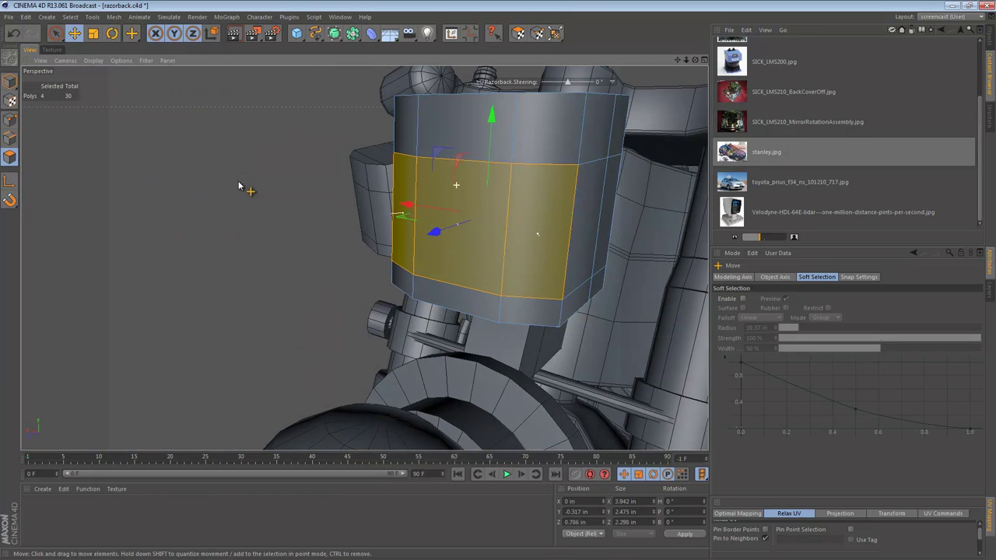
left_click(595, 199, "shift")
key("Delete")
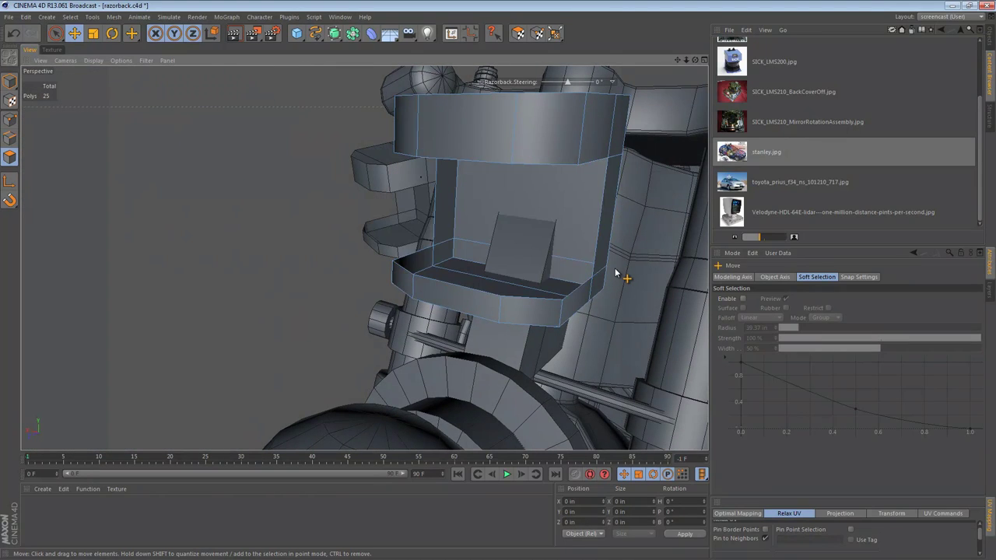
Step: Bridge the vertical edges on both sides of the lidar opening to form a flat wall across its back
left_click_drag(615, 272, 458, 238, "alt")
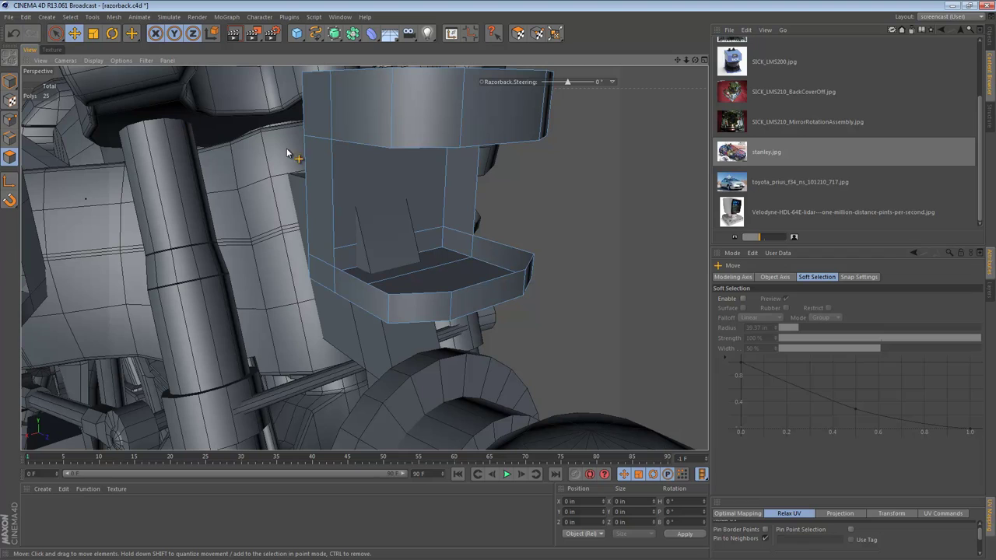
left_click(9, 140)
left_click(335, 195)
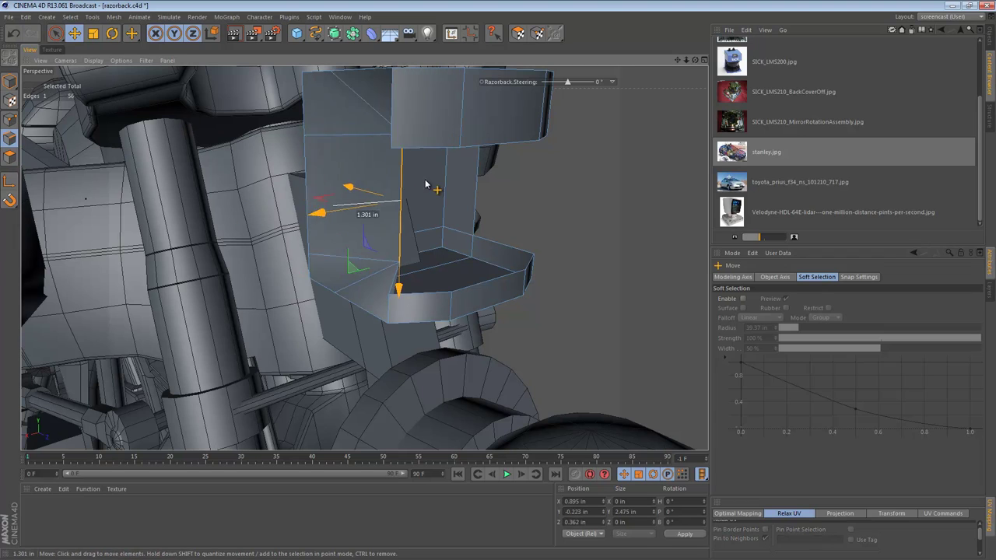
right_click(346, 184)
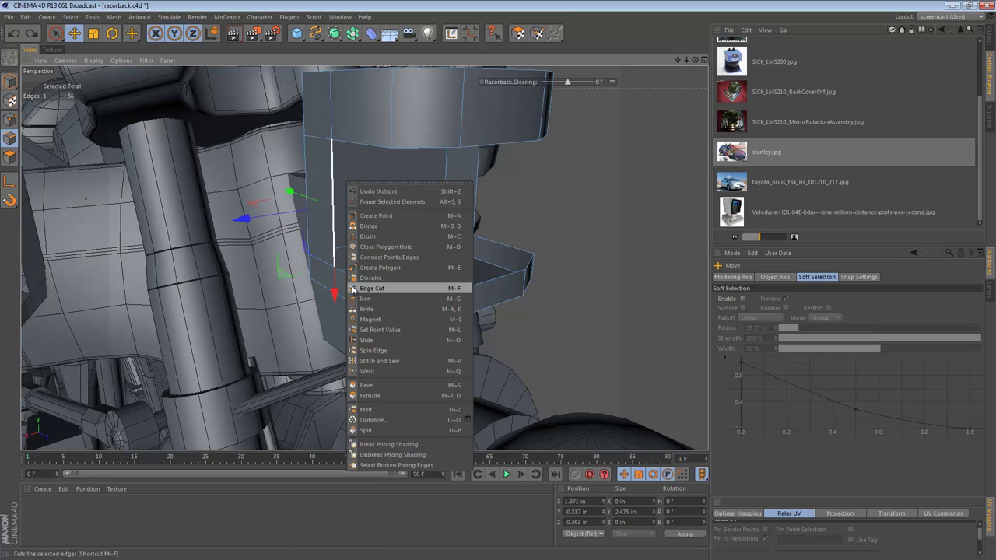
left_click(381, 226)
left_click_drag(339, 198, 478, 200)
left_click_drag(467, 275, 482, 192, "alt")
Step: Close the polygon holes on the underside of the lidar's upper section and on top of its lower ledge
right_click(484, 156)
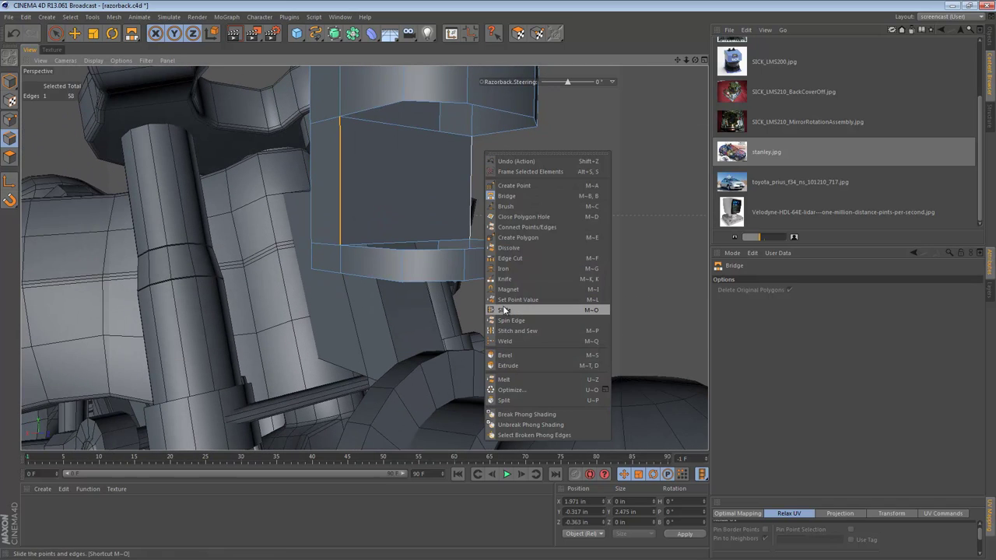
left_click(517, 220)
left_click(513, 125)
left_click(518, 267)
Step: Cut straight lines across the lidar's lower ledge and upper section between their front corners with the Knife in Line mode
left_click_drag(519, 267, 434, 309, "alt")
key("k")
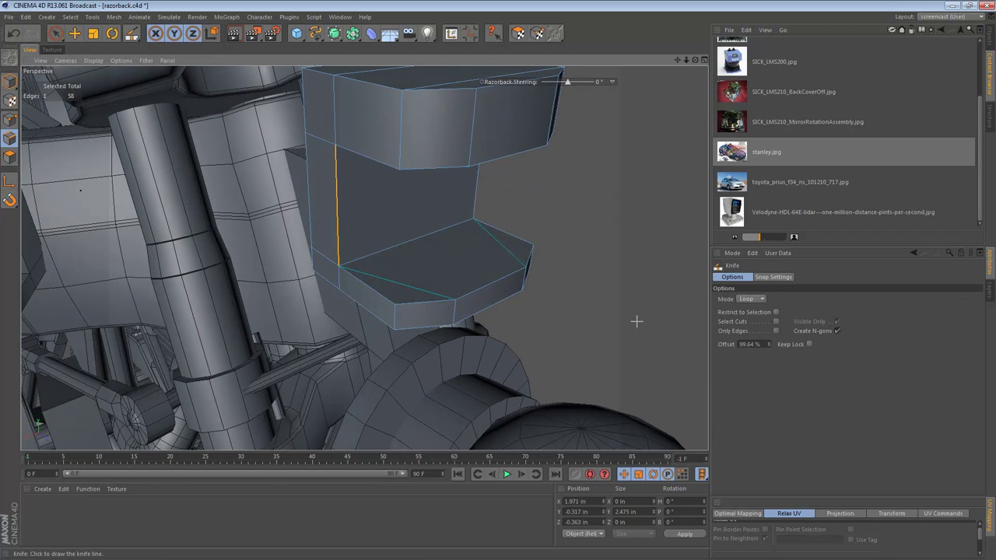
left_click(756, 299)
left_click(746, 310)
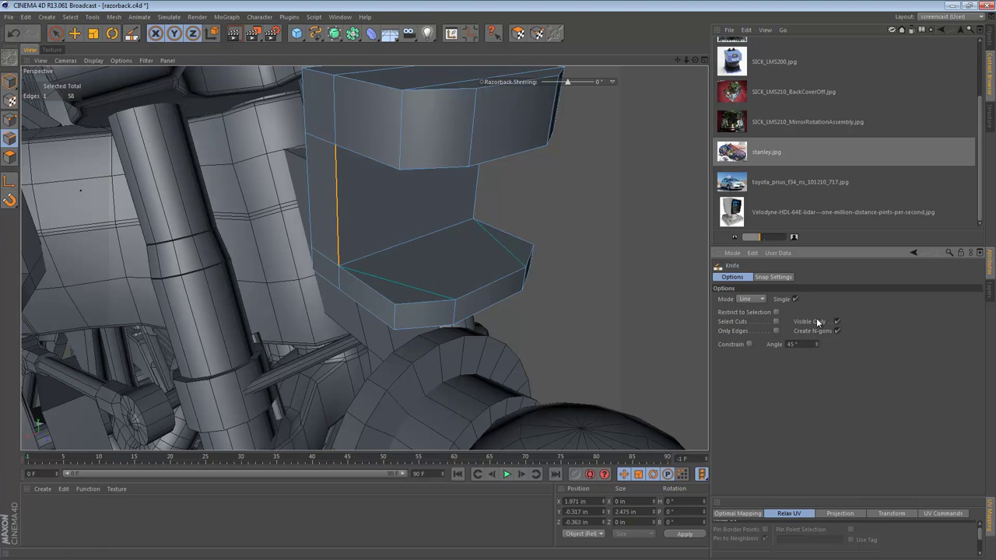
left_click_drag(395, 304, 531, 246)
left_click_drag(468, 257, 462, 143, "alt")
left_click_drag(389, 105, 418, 176)
key("ctrl+shift+a")
Step: Add a cone primitive and set its top radius to 2 in
left_click_drag(296, 33, 450, 42)
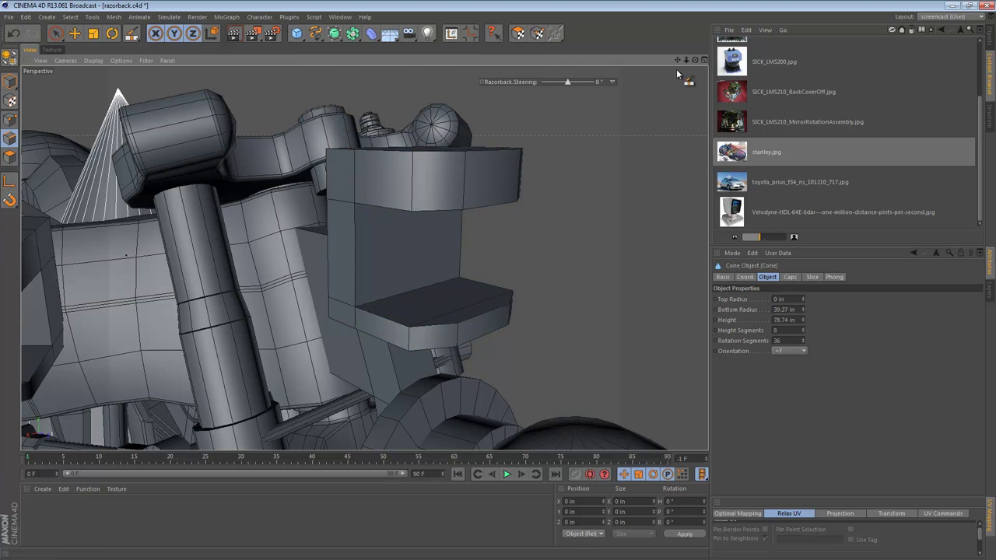
left_click(991, 39)
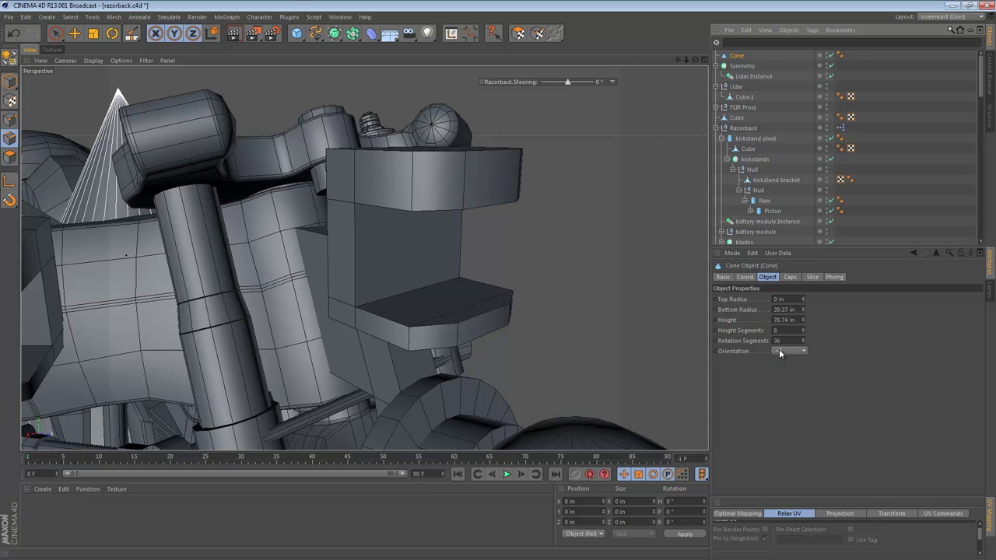
left_click(793, 278)
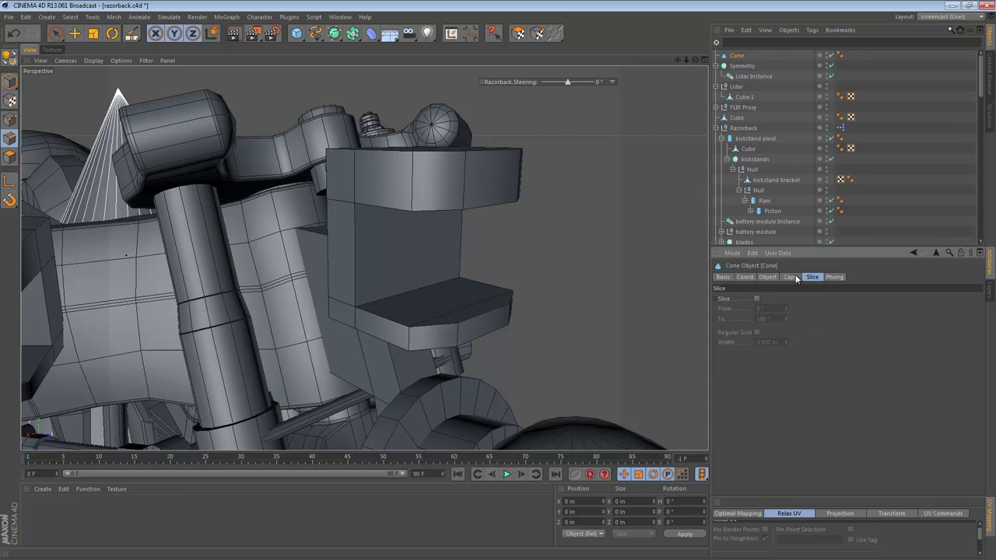
left_click(767, 277)
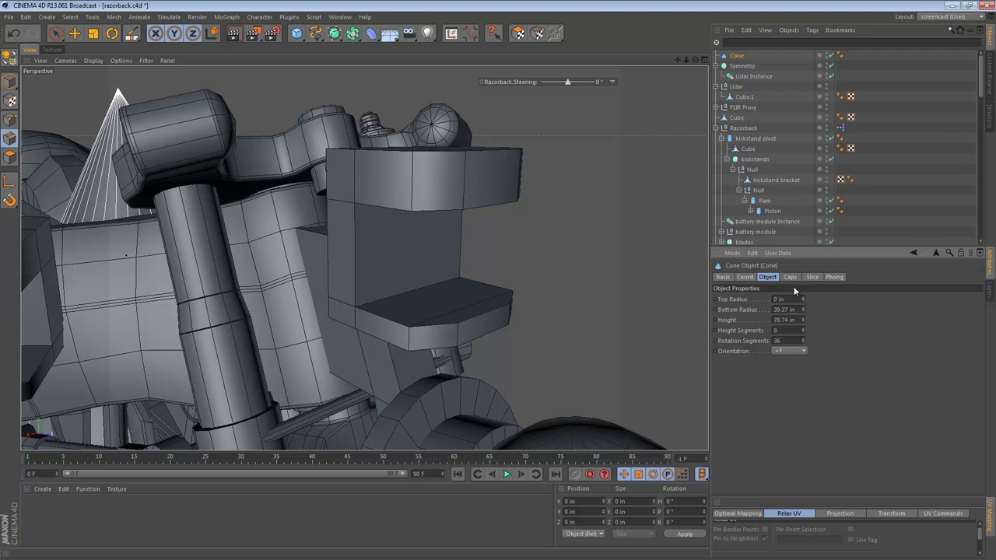
left_click_drag(801, 299, 802, 298)
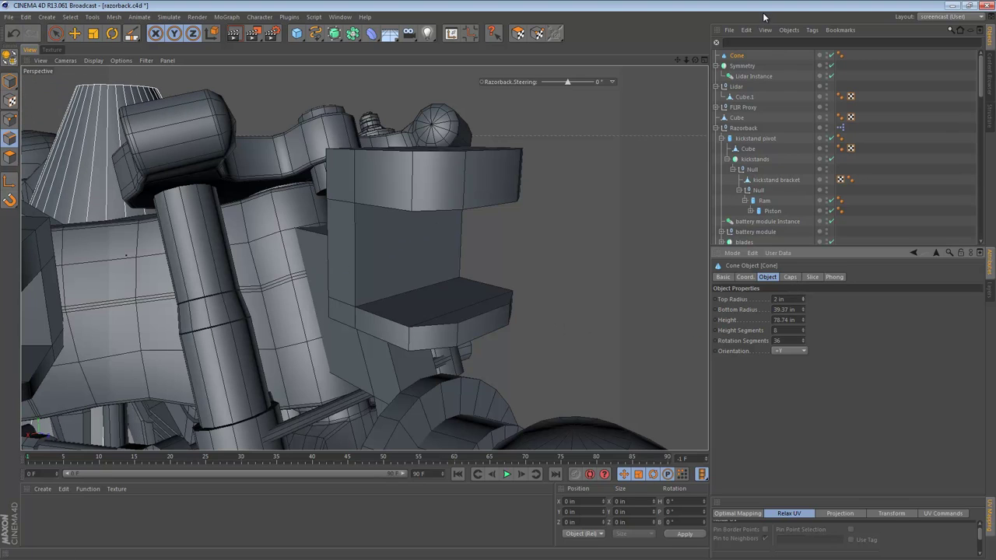
Step: Transfer the cone to the center lidar block's position and scale it down to about 3.7 in tall
key("shift+t")
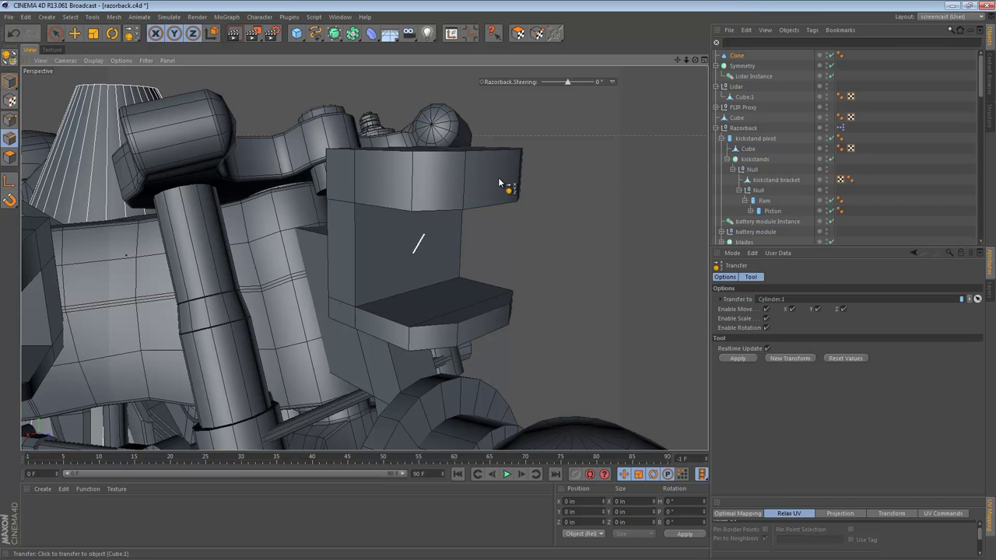
left_click(499, 178)
key("t")
left_click_drag(565, 201, 176, 298)
left_click_drag(413, 247, 424, 232, "alt")
left_click(735, 56)
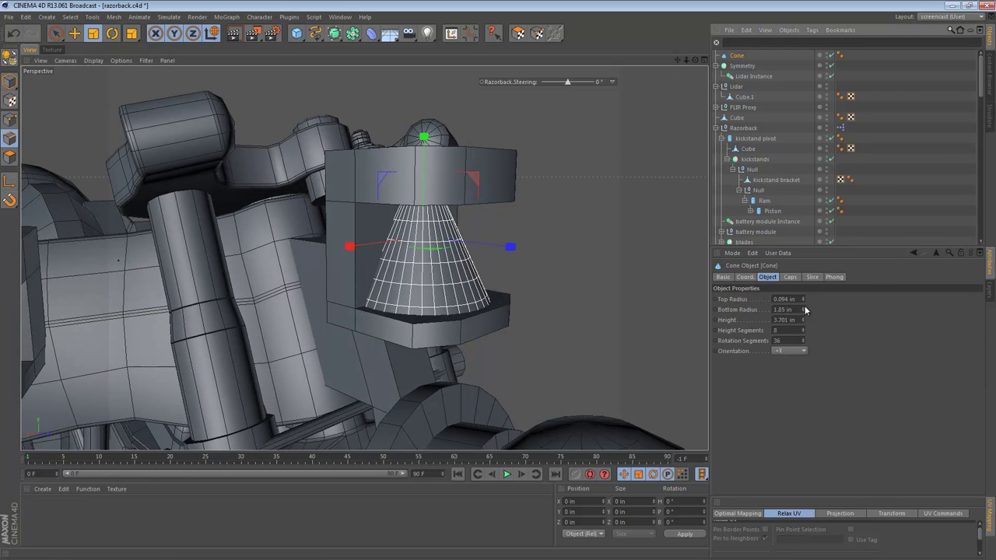
Step: Set the cone to 1 height segment and 16 rotation segments, and turn off its caps
double_click(789, 330)
key("Return")
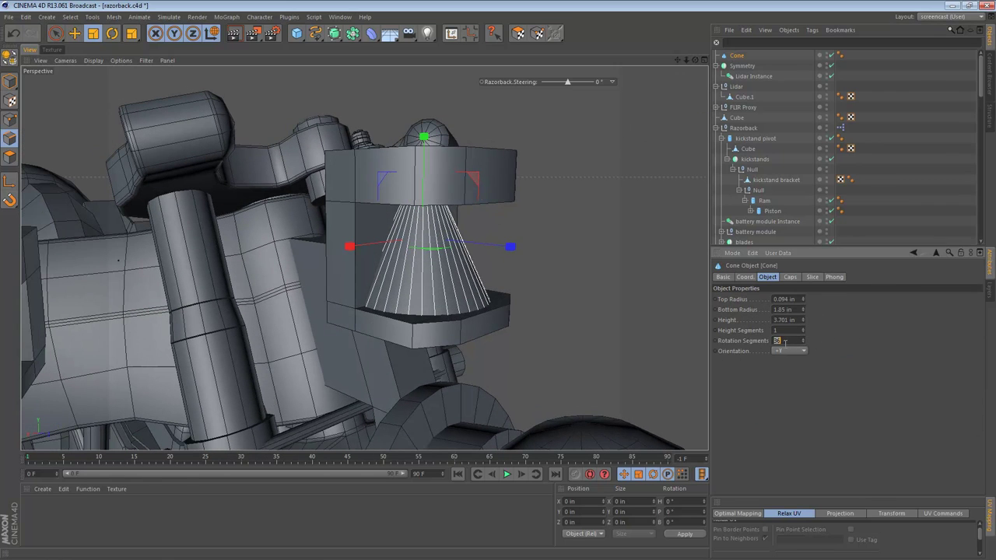
left_click(786, 341)
type("16")
key("Return")
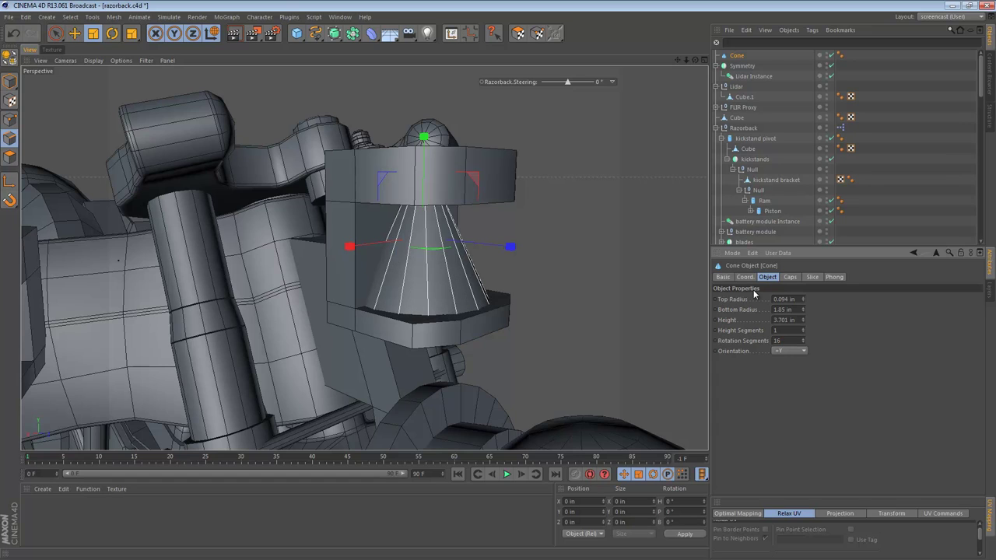
left_click(791, 277)
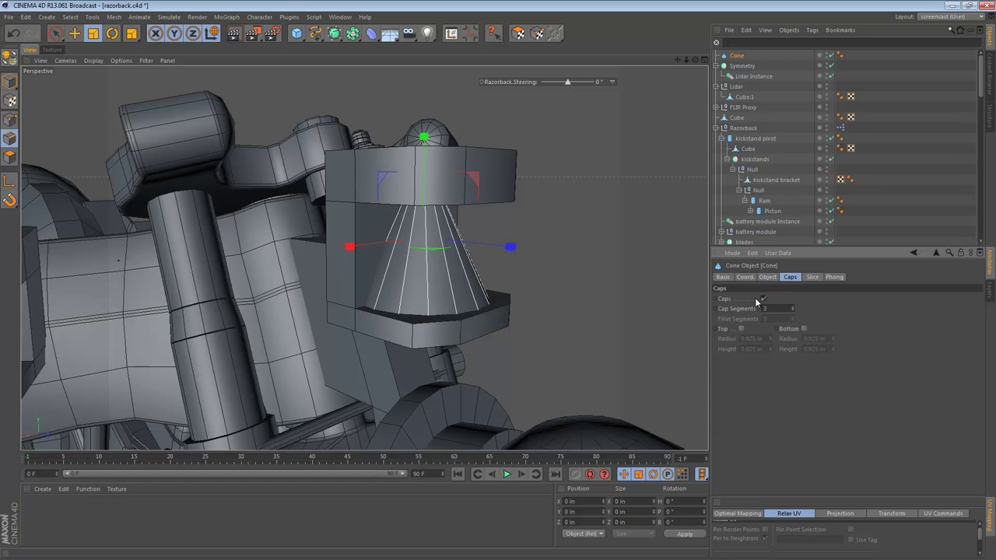
left_click(769, 278)
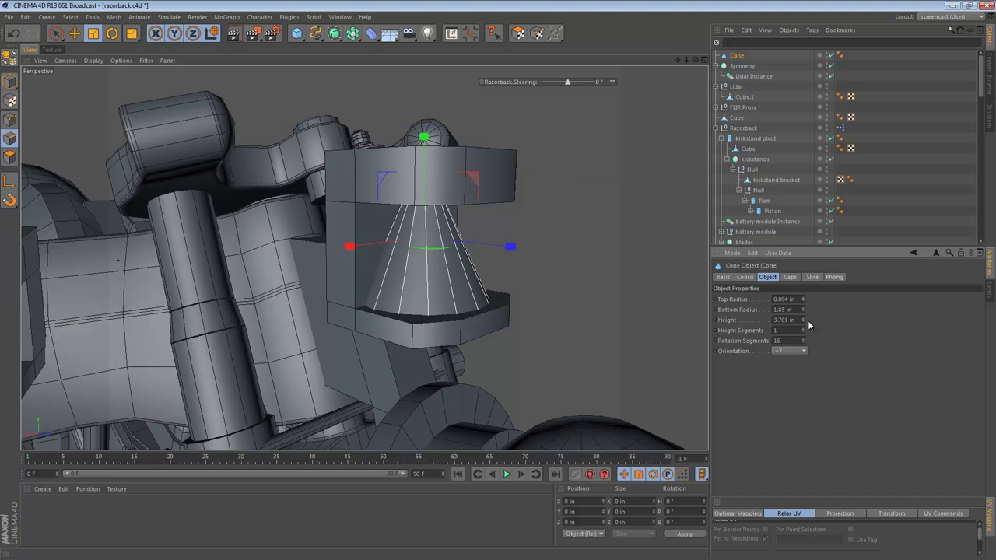
Step: Widen the cone's top radius to 3.094 in, then scale it down and place it inside the lidar opening
left_click_drag(804, 299, 804, 301)
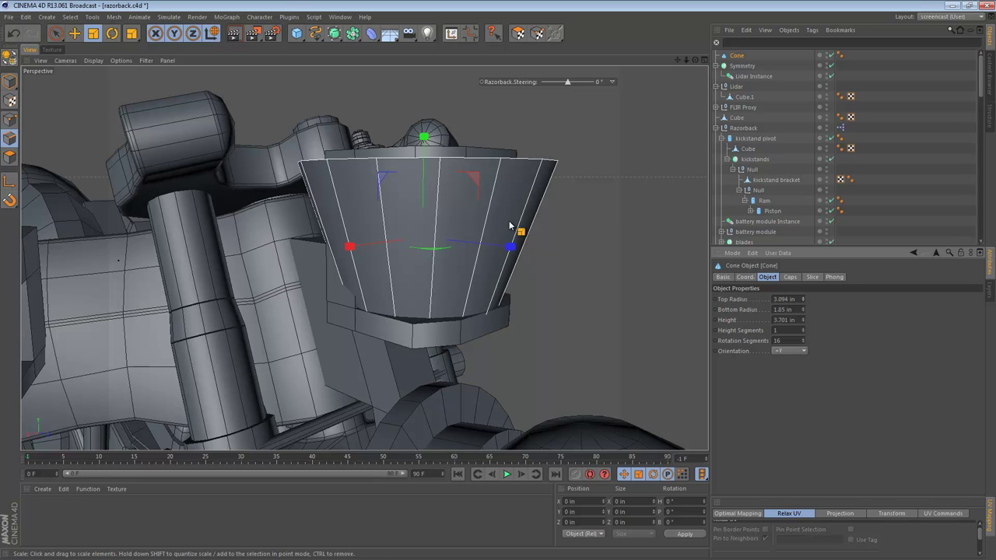
left_click_drag(510, 226, 374, 255)
key("e")
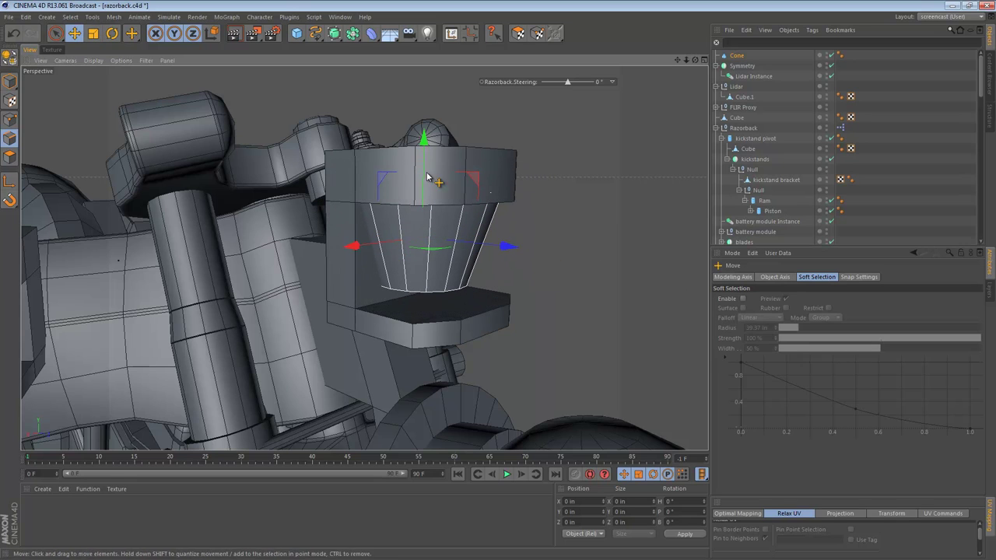
left_click_drag(427, 174, 430, 189)
Step: Stretch the cone to about 2.7 in tall so it spans the gap between the lidar's upper section and lower ledge
left_click(9, 82)
left_click_drag(381, 217, 434, 206, "alt")
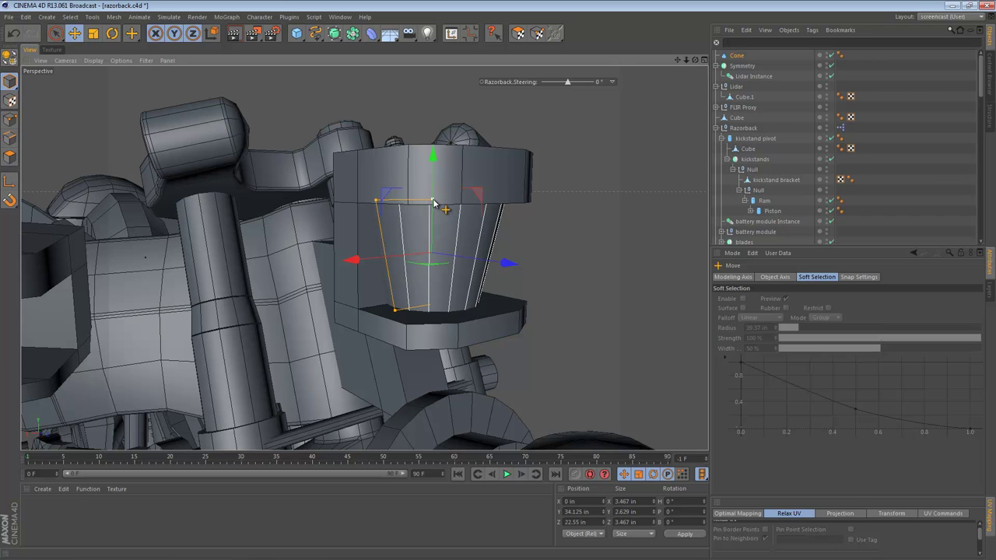
left_click_drag(436, 278, 450, 223, "alt")
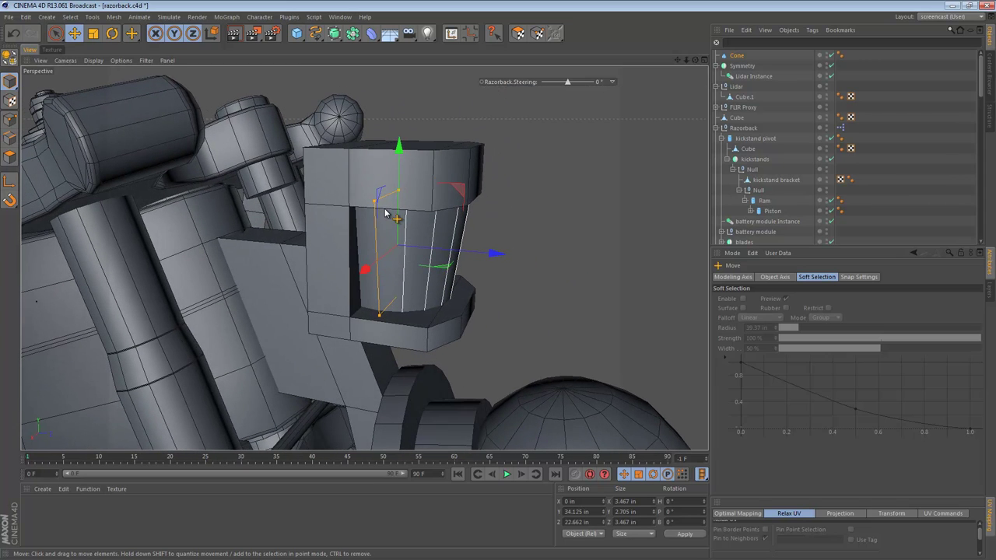
Step: Shift the cone toward the back of the lidar opening and scale it up to about 4.22 in wide and 3.29 in tall
key("F2")
middle_click_drag(366, 120, 394, 305, "alt")
middle_click_drag(348, 184, 365, 249, "alt")
right_click_drag(339, 207, 392, 206, "alt")
key("F1")
mouse_move(379, 260)
left_mouse_down("alt")
mouse_move(558, 315)
mouse_move(629, 300)
mouse_move(498, 285)
mouse_move(390, 214)
mouse_move(404, 184)
mouse_move(289, 122)
mouse_move(297, 132)
left_mouse_up("alt")
left_click_drag(576, 226, 351, 294, "alt")
left_click_drag(381, 259, 464, 270)
key("t")
left_click_drag(527, 265, 552, 251)
Step: Scale the lidar block along X to about 4.39 in wide
left_click_drag(539, 250, 509, 157, "alt")
left_click(509, 161)
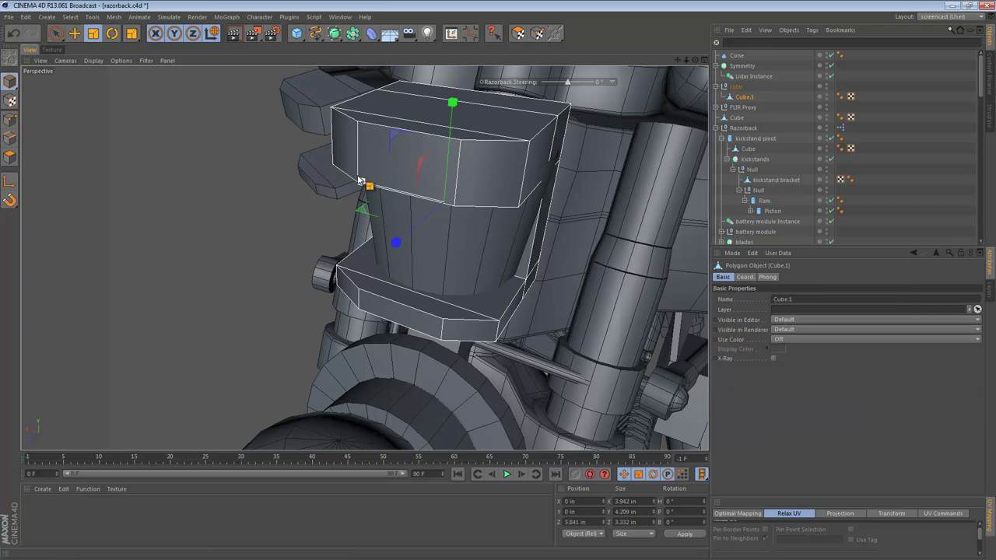
left_click_drag(363, 184, 355, 183)
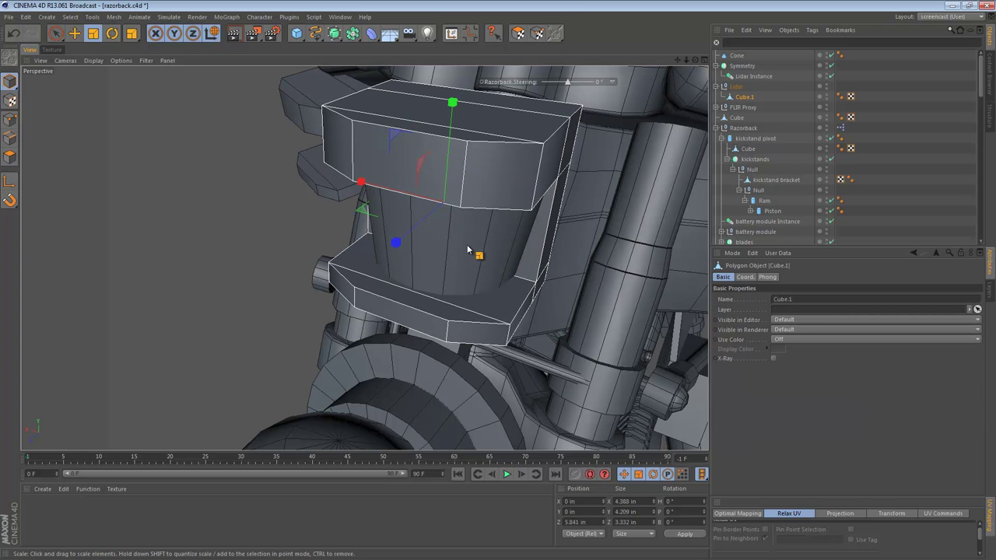
left_click_drag(467, 245, 471, 192, "alt")
Step: Reduce the cone's top radius to about 2.04 in and make the cone a child of the lidar block Cube.1
key("e")
left_click(439, 208)
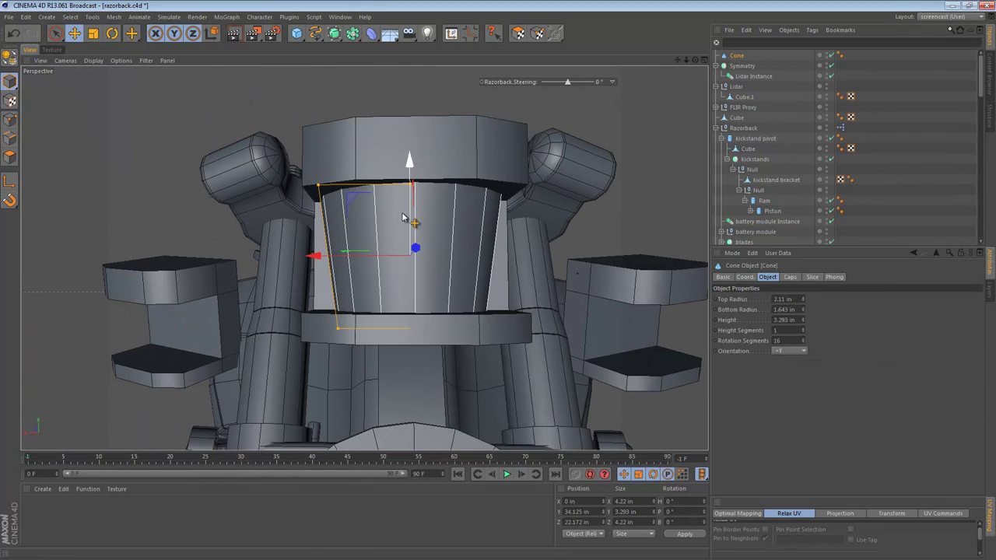
left_click_drag(319, 187, 321, 188)
left_click_drag(737, 56, 737, 60)
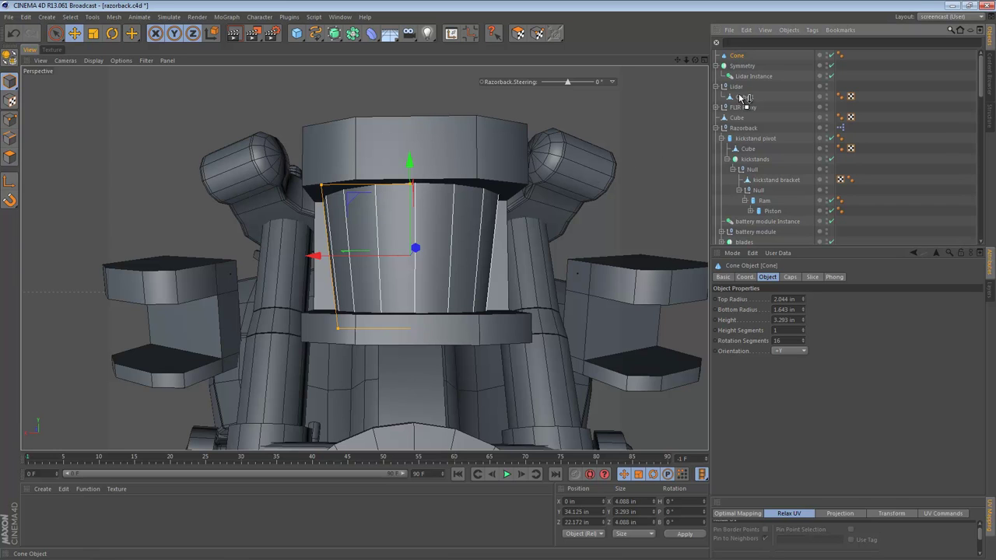
Step: Enable slicing on the cone from 0° to 180° so only its front half remains
left_click_drag(547, 273, 659, 286, "alt")
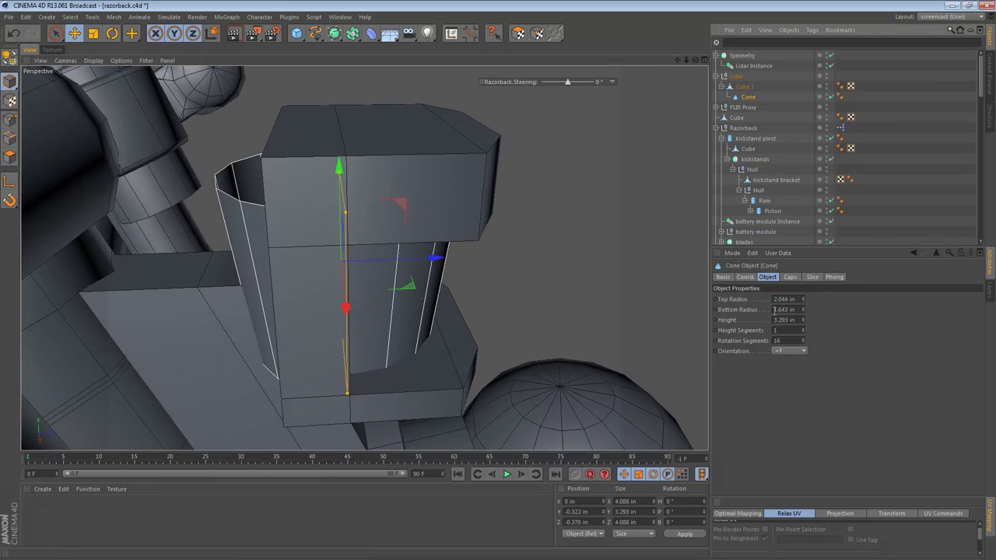
left_click(790, 277)
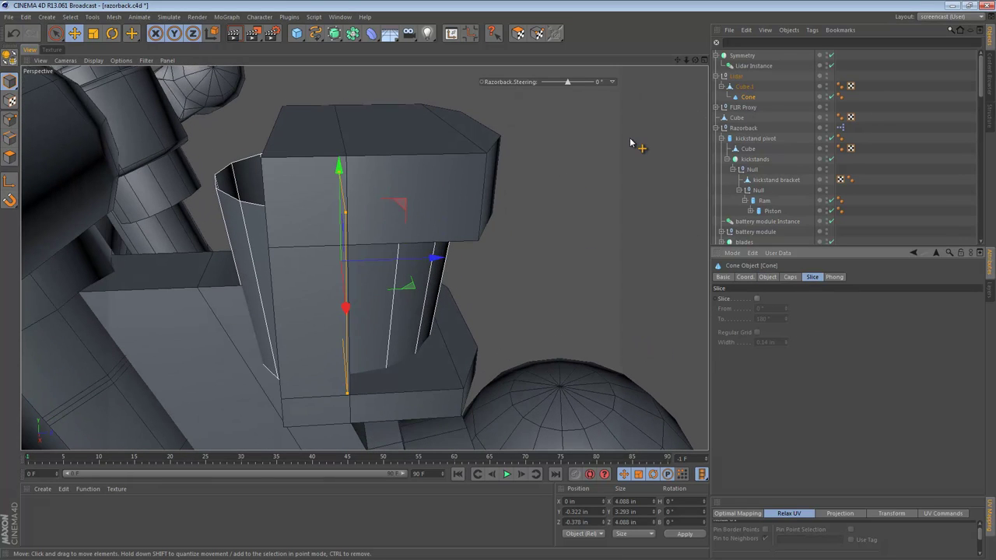
left_click(757, 299)
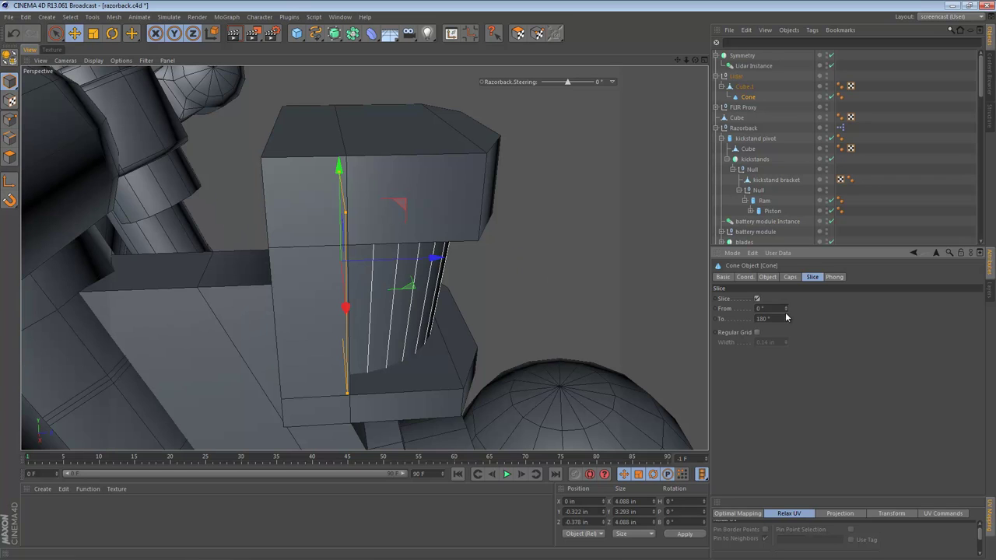
mouse_move(785, 309)
left_mouse_down()
mouse_move(780, 302)
mouse_move(786, 308)
left_mouse_up()
left_click(774, 312)
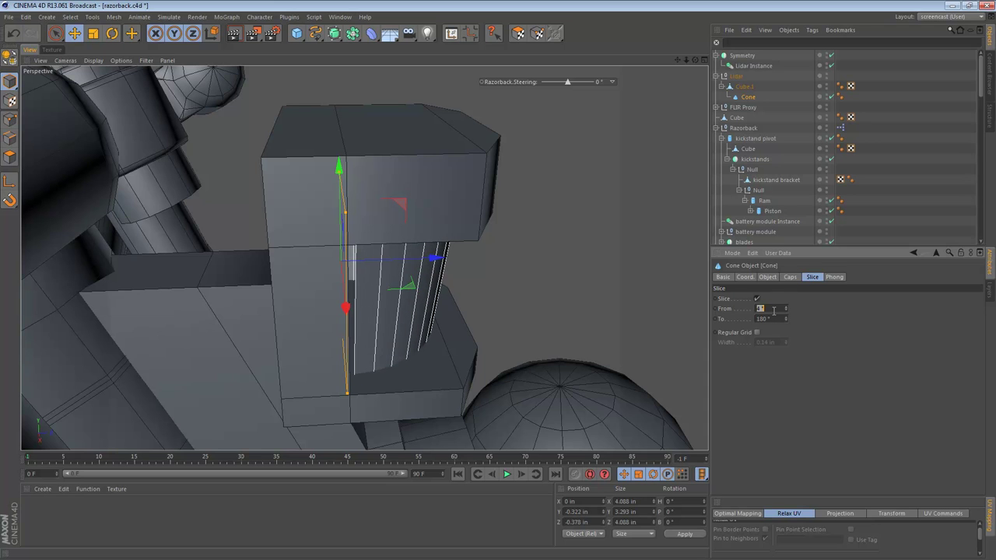
scroll(775, 311, "down", 2)
Step: Examine the half cone inside the center and mirrored side lidar housings from several angles
left_click_drag(441, 318, 450, 352, "alt")
middle_click_drag(450, 348, 400, 279, "alt")
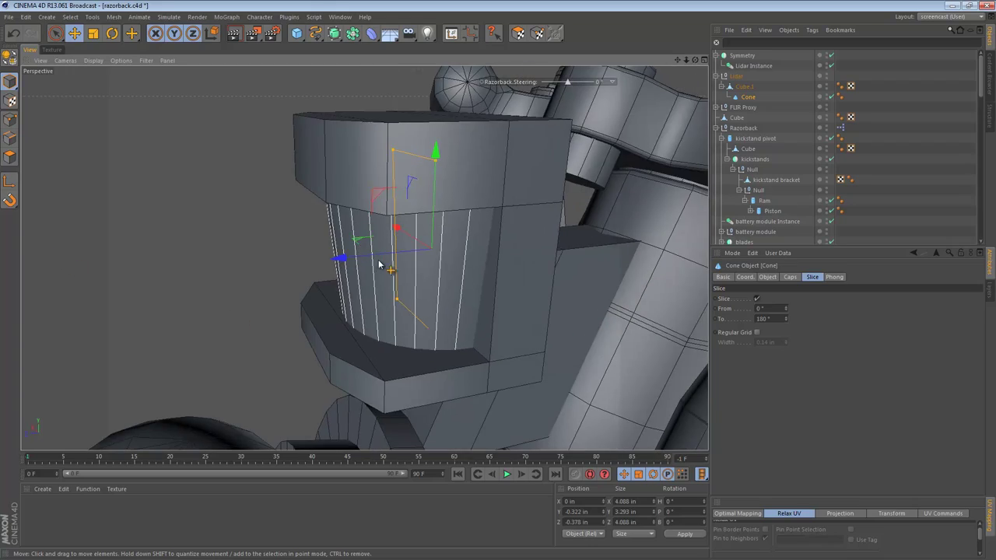
left_click_drag(413, 272, 476, 244, "alt")
right_click_drag(477, 244, 322, 262, "alt")
left_click_drag(321, 266, 608, 278, "alt")
right_click_drag(539, 239, 712, 244, "alt")
left_click_drag(476, 277, 537, 253, "alt")
left_click_drag(599, 261, 515, 269)
key("ctrl+shift+a")
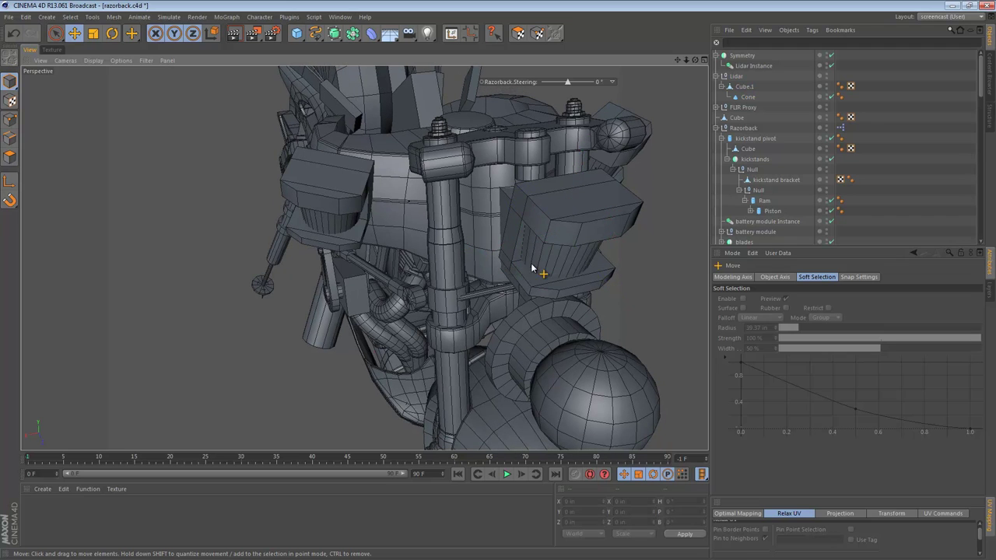
Step: Select the front faces of the lidar block's upper section and lower ledge, including the ledge's front top face
left_click(563, 282)
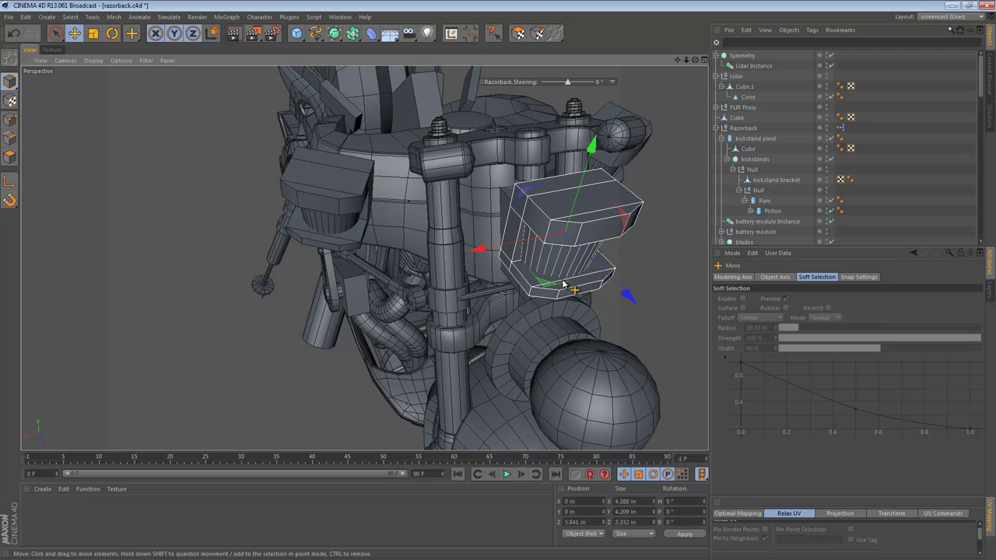
right_click_drag(580, 290, 608, 267, "alt")
left_click_drag(608, 267, 560, 159, "alt")
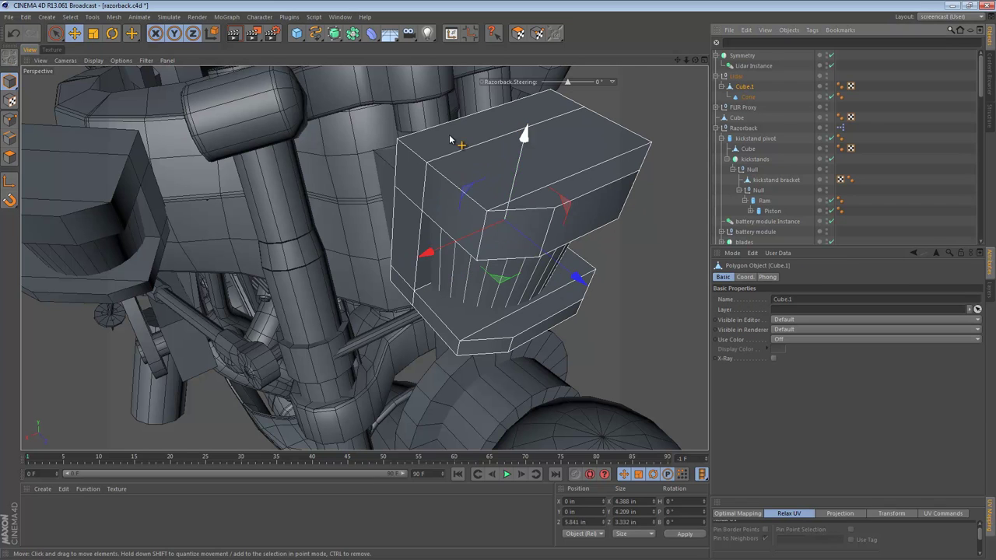
left_click(9, 157)
left_click_drag(449, 198, 348, 137, "alt")
key("space")
left_click(511, 228)
left_click(665, 224, "shift")
left_click_drag(666, 224, 499, 372, "alt")
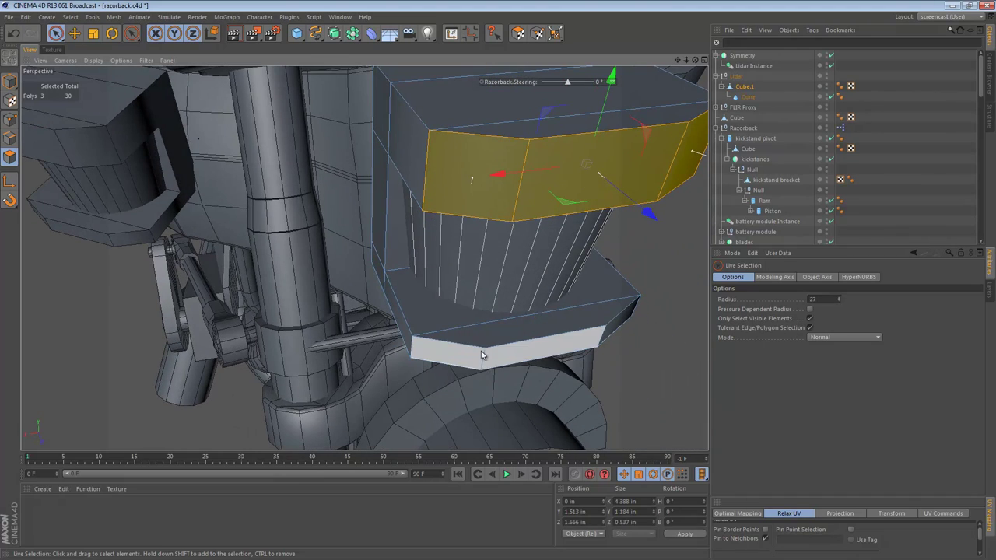
left_click(600, 330, "shift")
Step: Remove the upper section's front faces from the selection and move the lower ledge's front faces slightly back along Z
left_click_drag(599, 330, 679, 271, "alt")
key("e")
left_click_drag(636, 316, 545, 335, "alt")
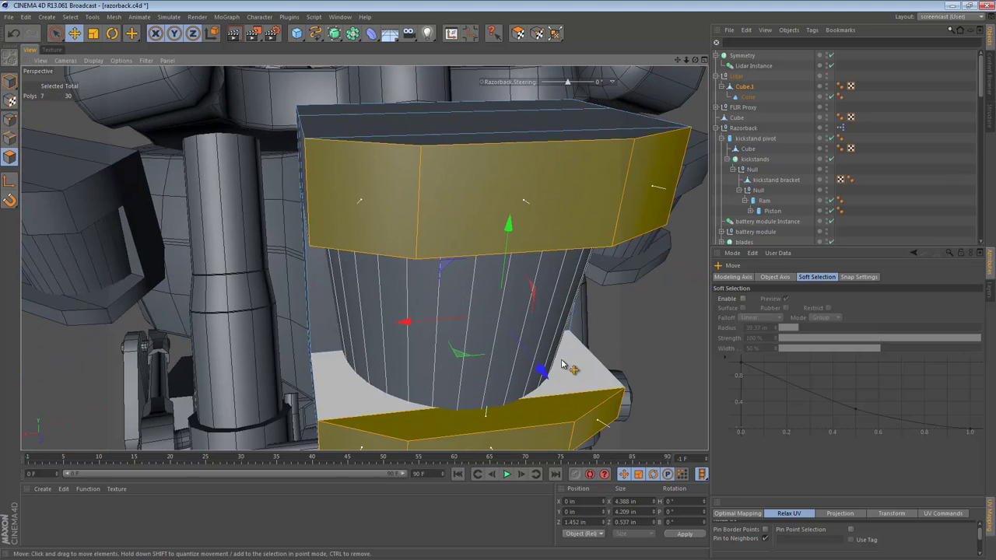
right_click_drag(565, 364, 489, 360, "alt")
left_click_drag(490, 360, 572, 314, "alt")
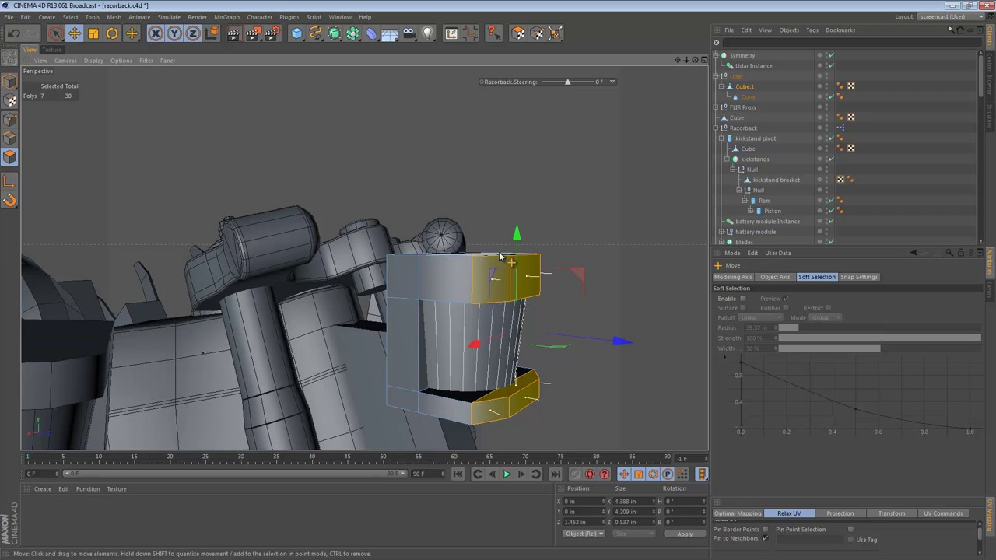
right_click_drag(585, 319, 585, 319, "ctrl")
left_click_drag(570, 367, 523, 419, "alt")
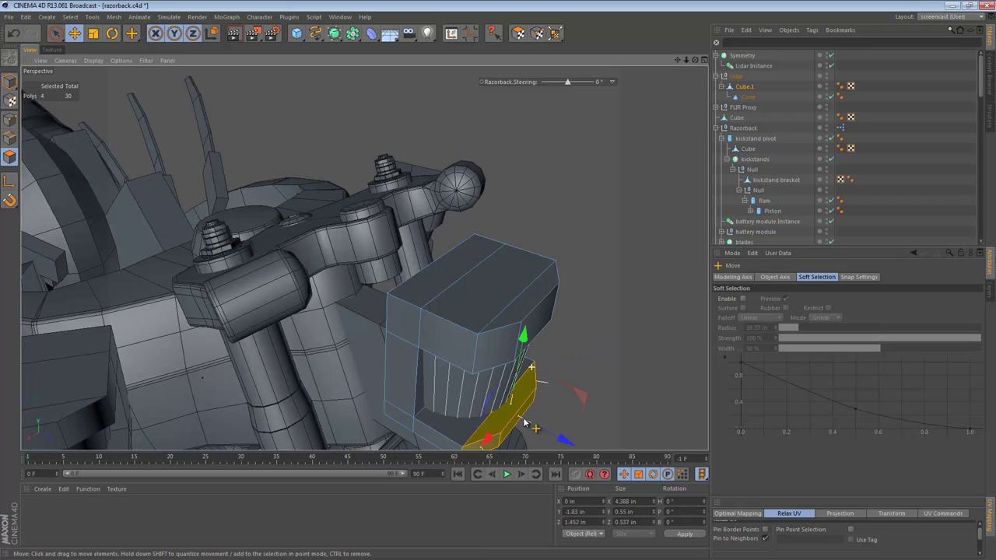
right_click_drag(523, 419, 547, 402, "alt")
left_click_drag(548, 401, 524, 313, "alt")
left_click_drag(582, 376, 572, 372)
key("ctrl+shift+a")
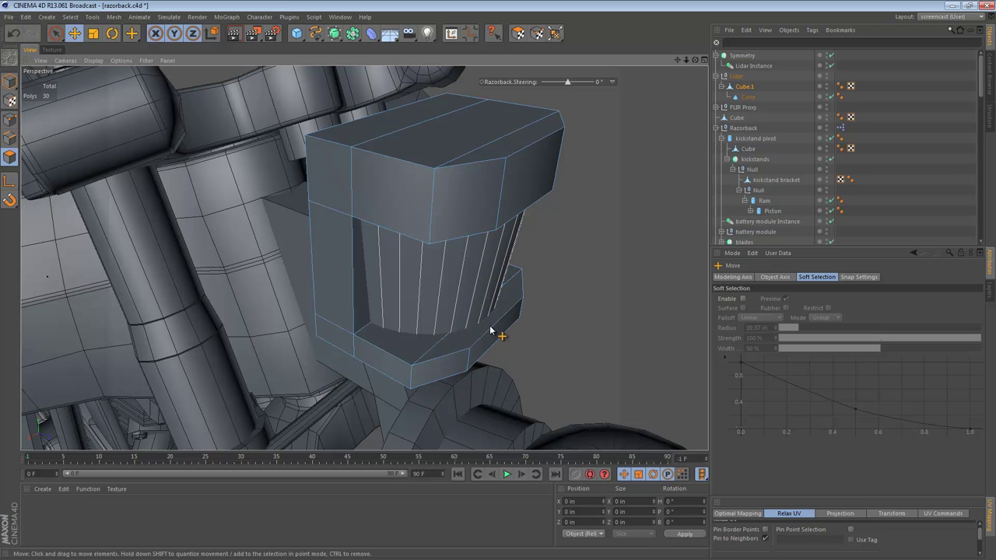
Step: Return to model editing, review the lidars on the whole motorcycle, and select the FLIR Proxy's sphere
left_click(9, 81)
key("ctrl+shift+a")
right_click_drag(437, 194, 216, 210, "alt")
left_click_drag(361, 207, 397, 161, "alt")
right_click_drag(421, 217, 379, 224, "alt")
middle_click_drag(377, 226, 322, 185, "alt")
left_click_drag(342, 204, 314, 206, "alt")
left_click(393, 204)
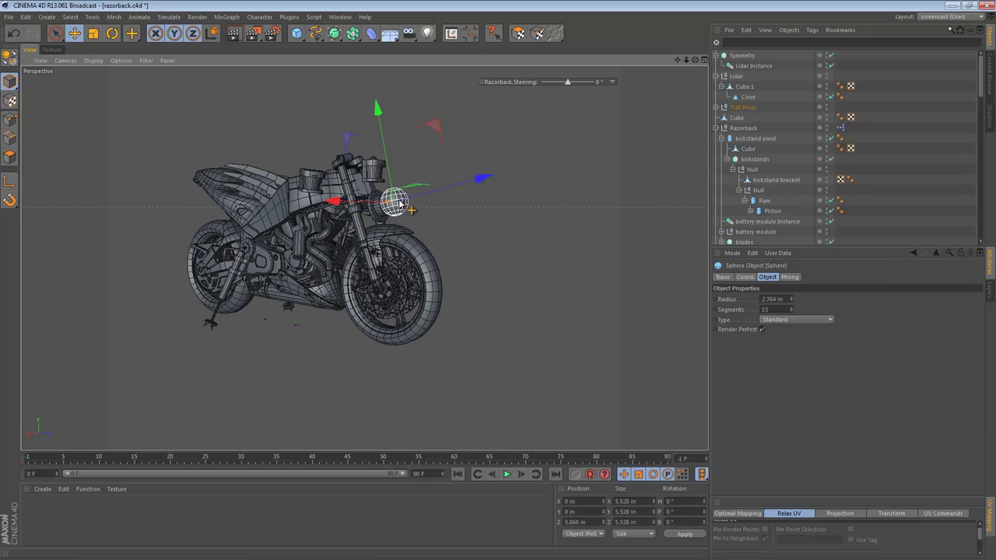
Step: Rotate the FLIR Proxy's sphere to a 90° bank so its poles point sideways, and clear the selection
middle_click_drag(374, 241, 477, 245, "alt")
key("ctrl+shift+a")
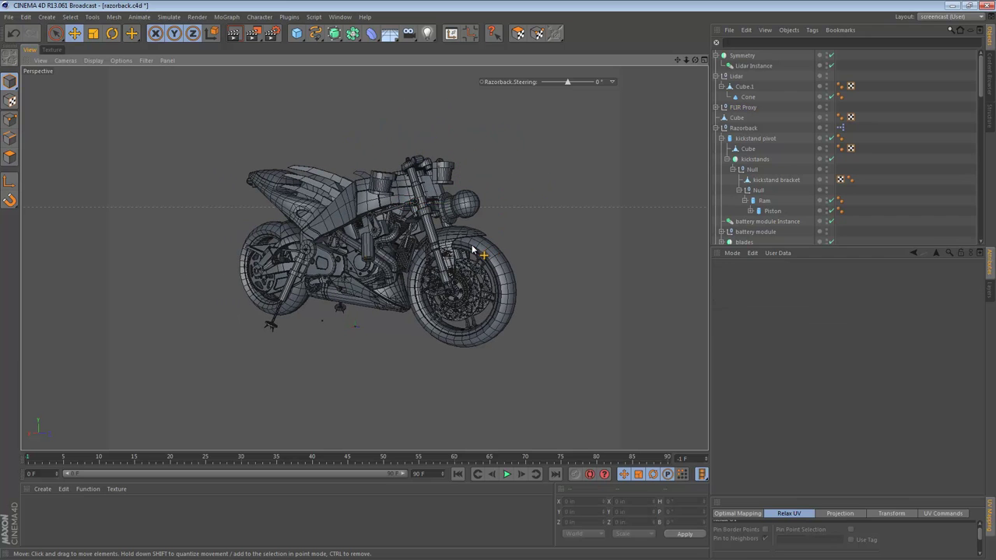
left_click(465, 209)
key("o")
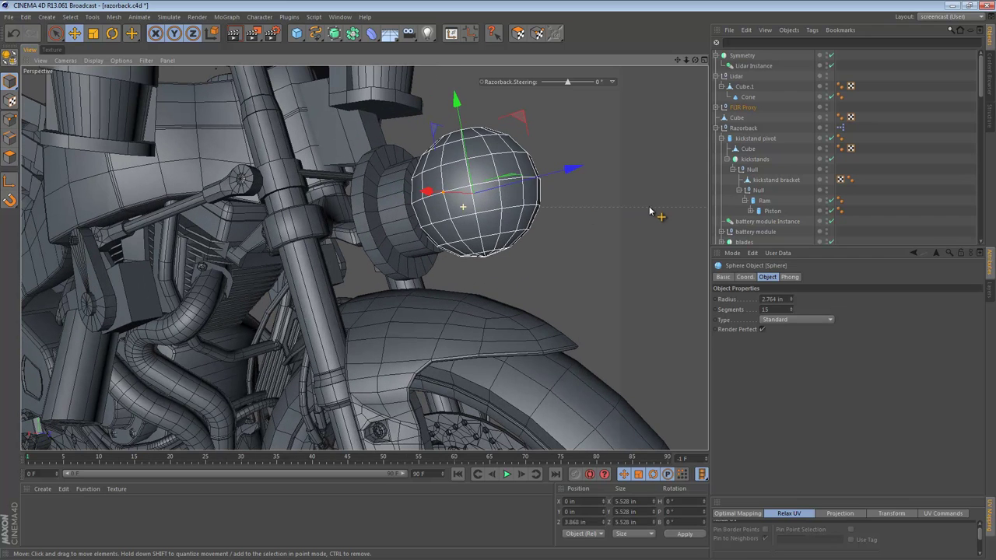
key("r")
left_click_drag(445, 163, 482, 224)
key("ctrl+z")
left_click_drag(500, 189, 448, 198, "alt")
left_click_drag(455, 160, 496, 237)
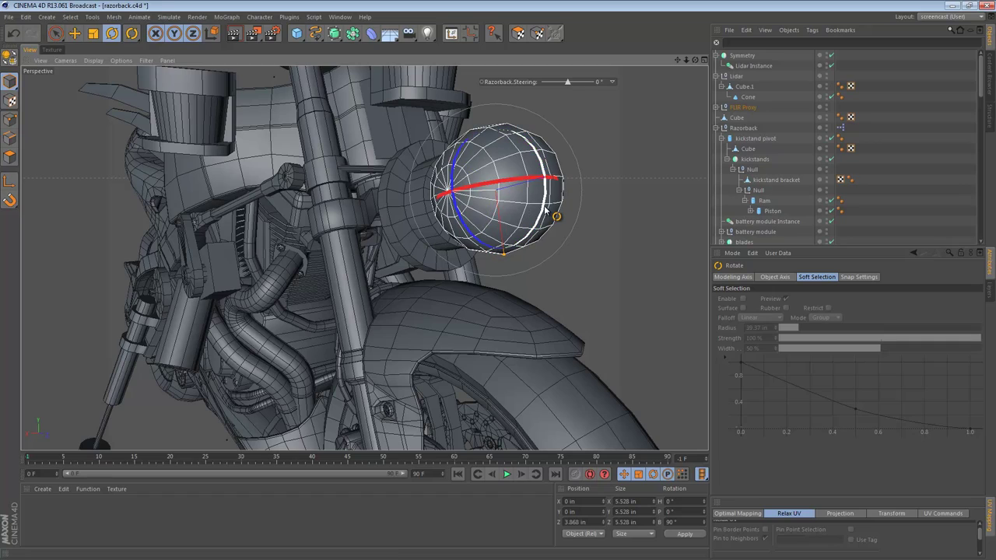
left_click_drag(546, 210, 486, 208)
key("ctrl+shift+a")
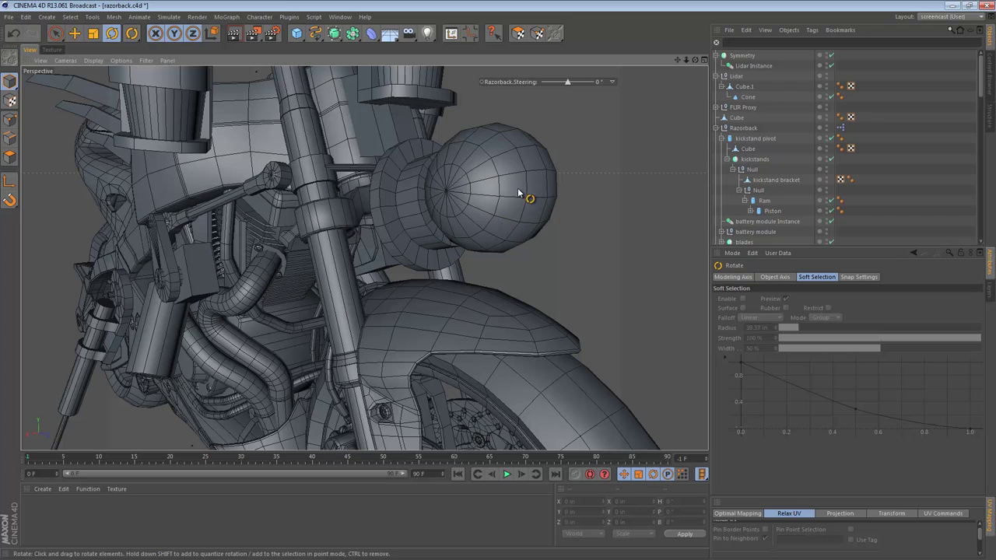
Step: Examine the rotated FLIR sphere and the lidar housings in the context of the whole motorcycle
right_click_drag(508, 193, 358, 195, "alt")
left_click_drag(360, 194, 410, 204, "alt")
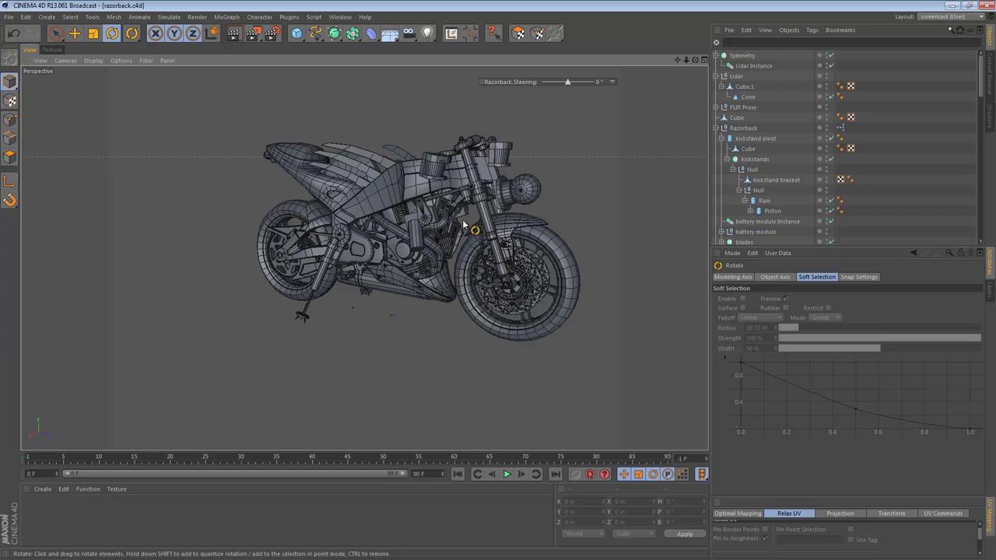
middle_click_drag(472, 220, 397, 219, "alt")
right_click_drag(396, 218, 432, 216, "alt")
left_click_drag(405, 195, 412, 204, "alt")
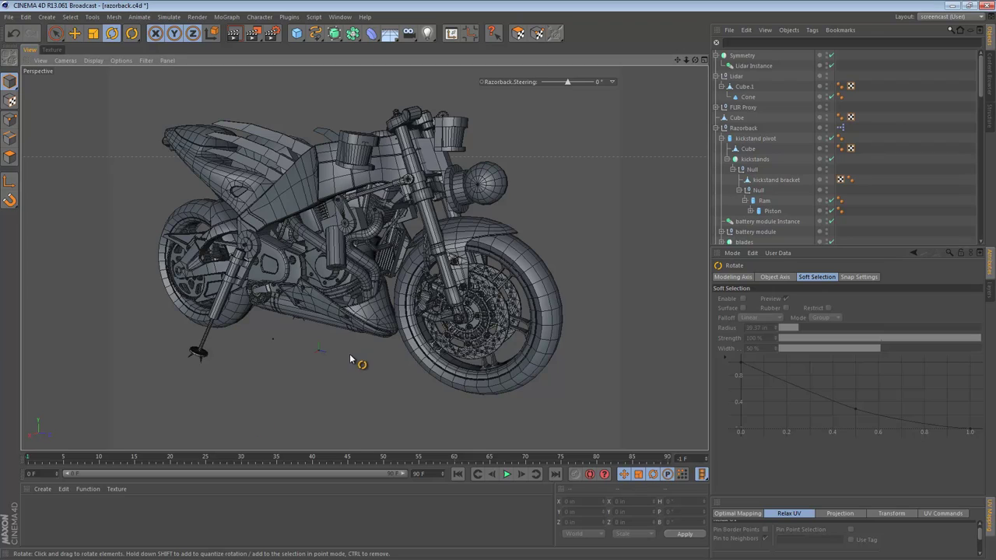
mouse_move(401, 244)
left_mouse_down("alt")
mouse_move(432, 246)
mouse_move(383, 242)
left_mouse_up("alt")
Step: Move the middle front face of the center lidar's upper section slightly forward to Z 1.765 in
right_click_drag(391, 173, 503, 180, "alt")
middle_click_drag(502, 180, 497, 166, "alt")
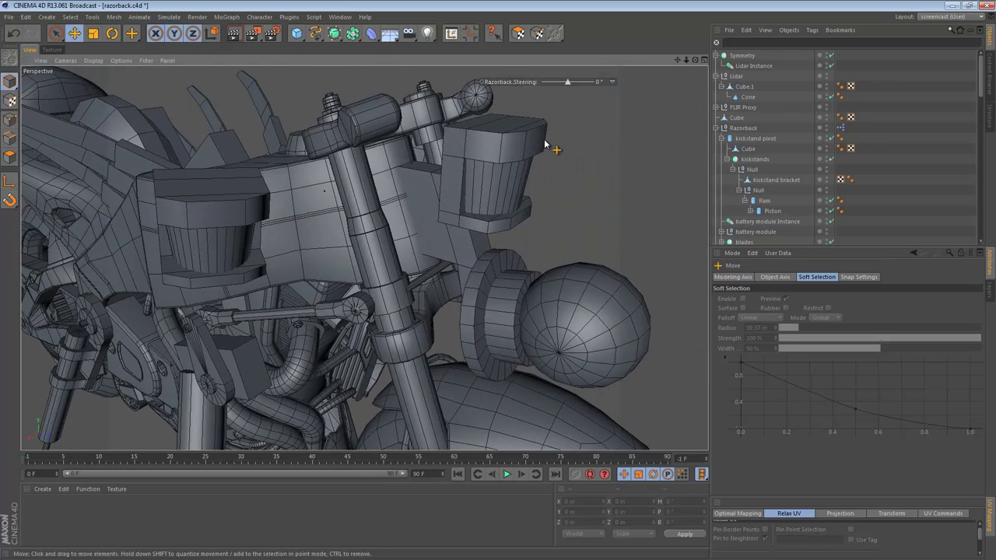
left_click(544, 141)
right_click_drag(533, 145, 608, 146, "alt")
middle_click_drag(533, 145, 491, 155, "alt")
left_click_drag(492, 156, 541, 193, "alt")
left_click(9, 157)
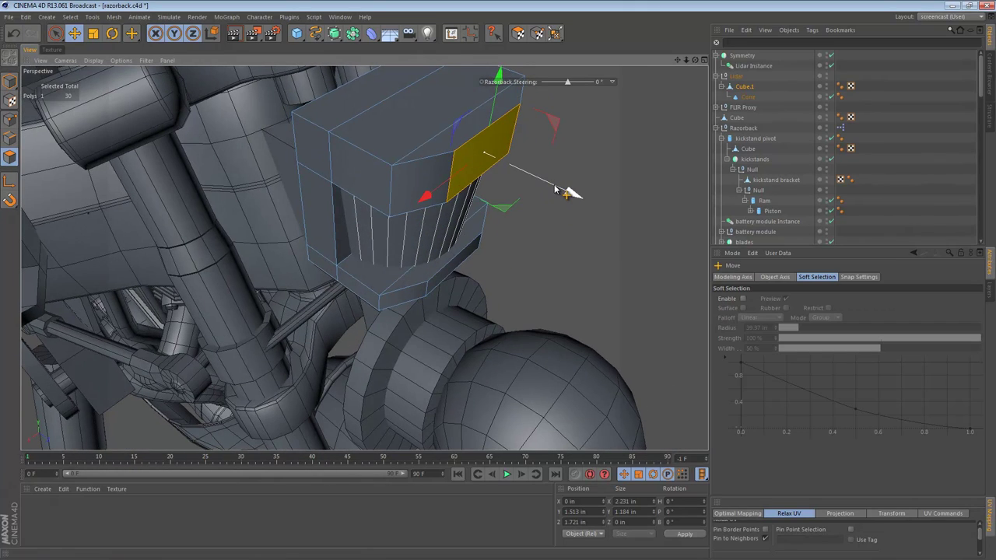
right_click_drag(486, 173, 388, 184, "alt")
Step: Return to model editing with nothing selected and review the adjusted center lidar on the whole motorcycle
middle_click_drag(387, 185, 408, 219, "alt")
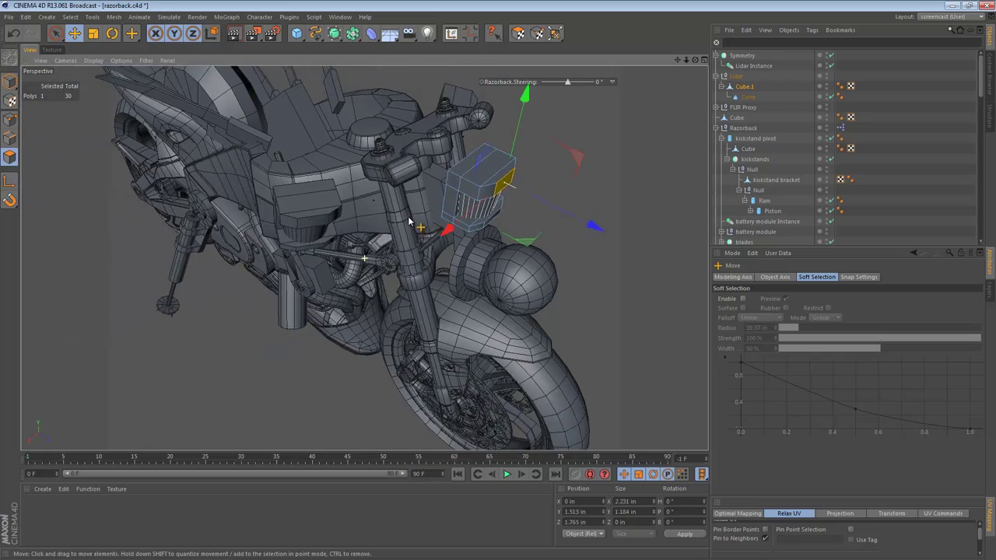
left_click_drag(408, 219, 430, 158, "alt")
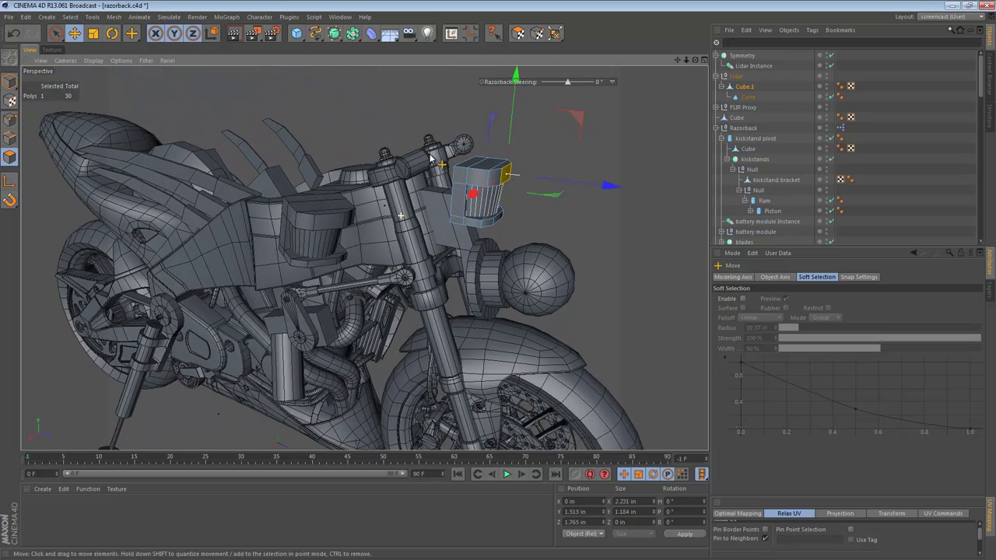
left_click(10, 81)
right_click_drag(431, 228, 368, 218, "alt")
left_click_drag(367, 218, 345, 222, "alt")
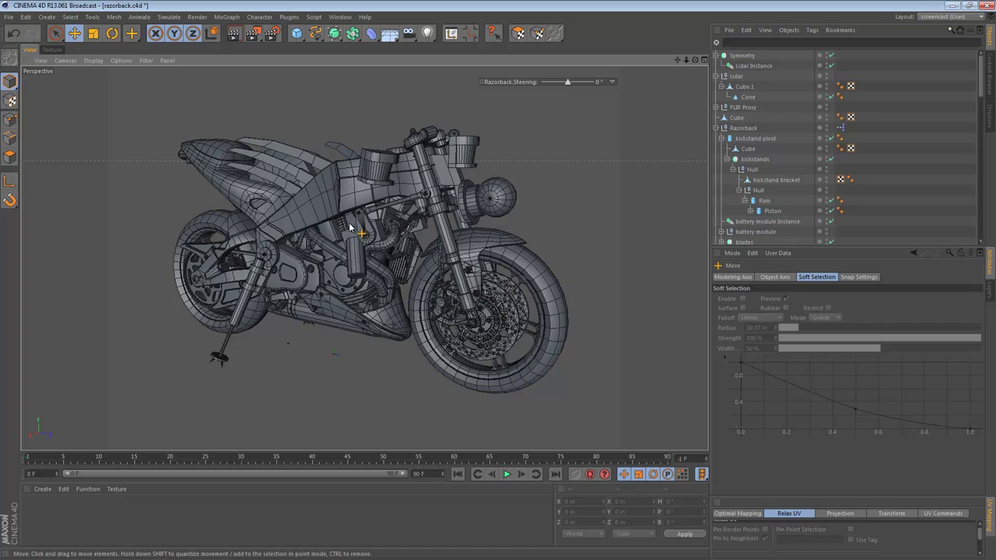